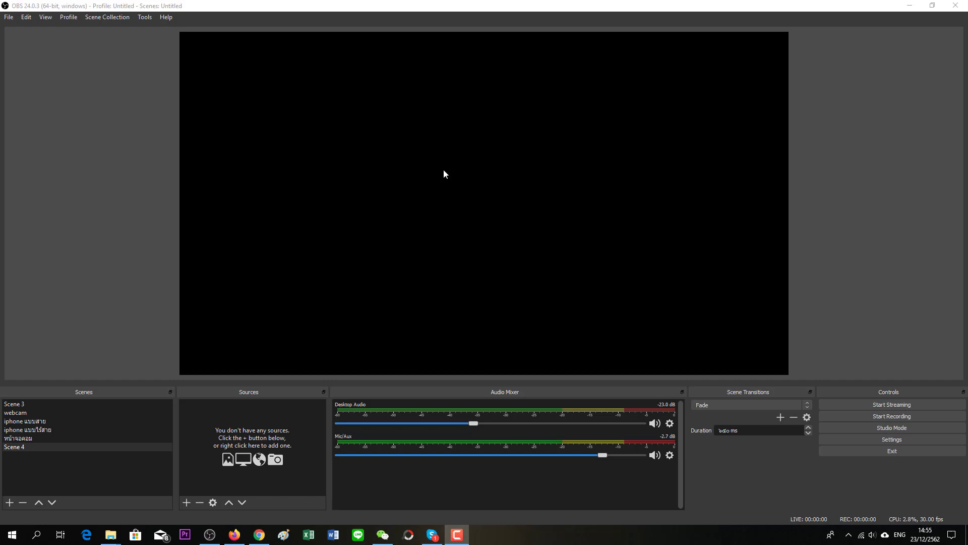
Preview the existing scenes one after another and return to the empty Scene 4.
click(21, 412)
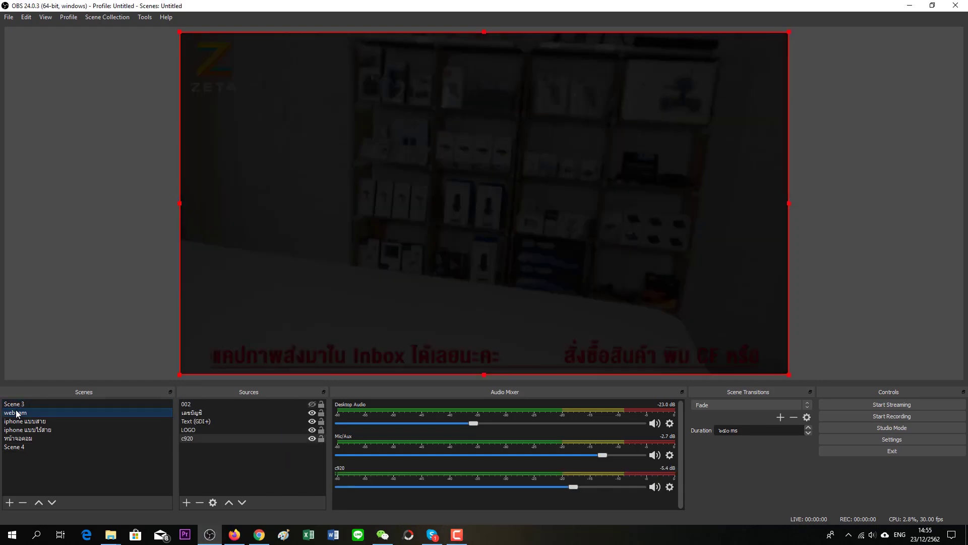
click(20, 421)
click(26, 403)
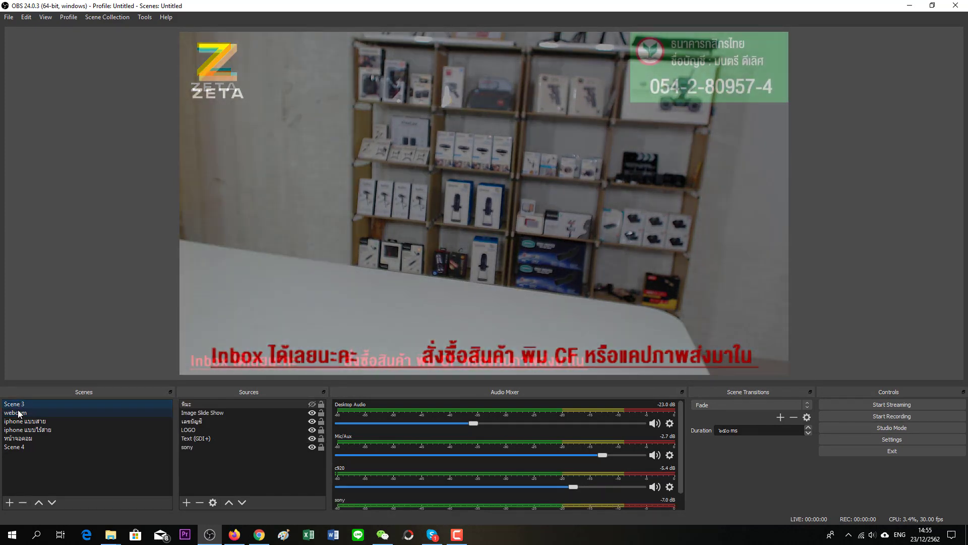
click(20, 412)
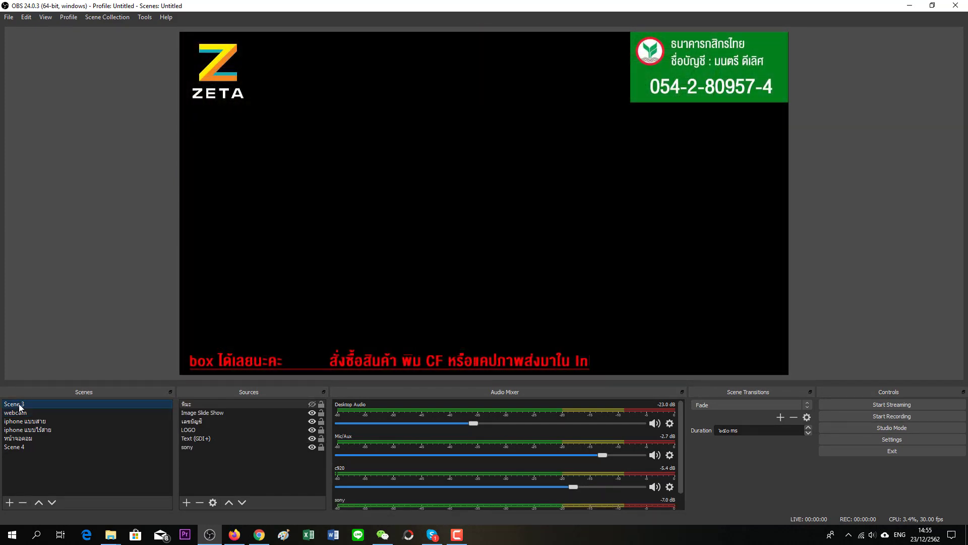
click(21, 421)
click(21, 429)
click(21, 436)
click(20, 447)
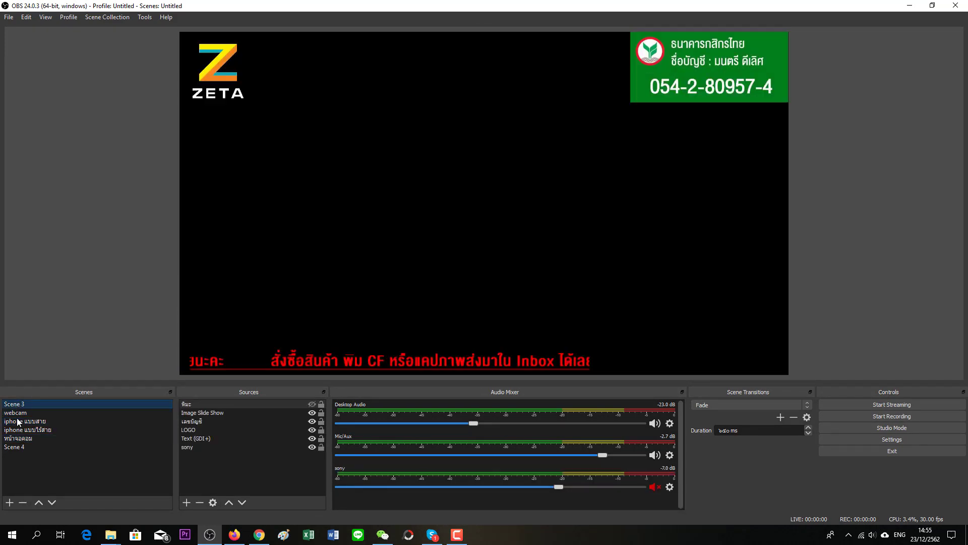
click(19, 405)
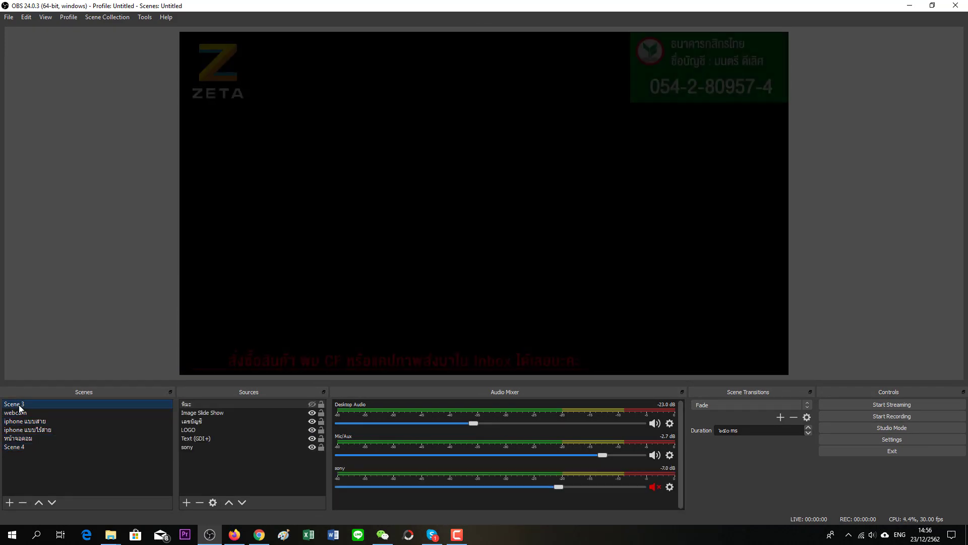
click(15, 447)
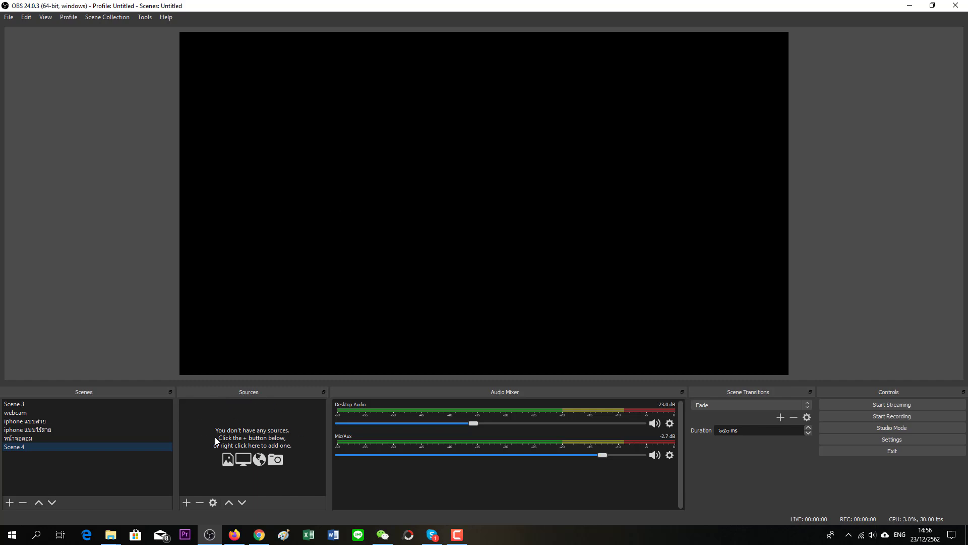
click(185, 502)
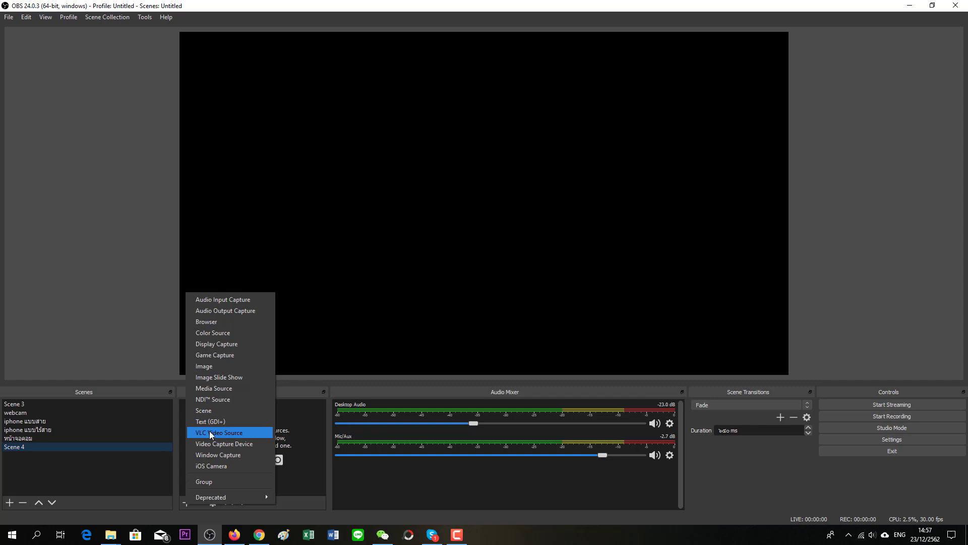
click(240, 442)
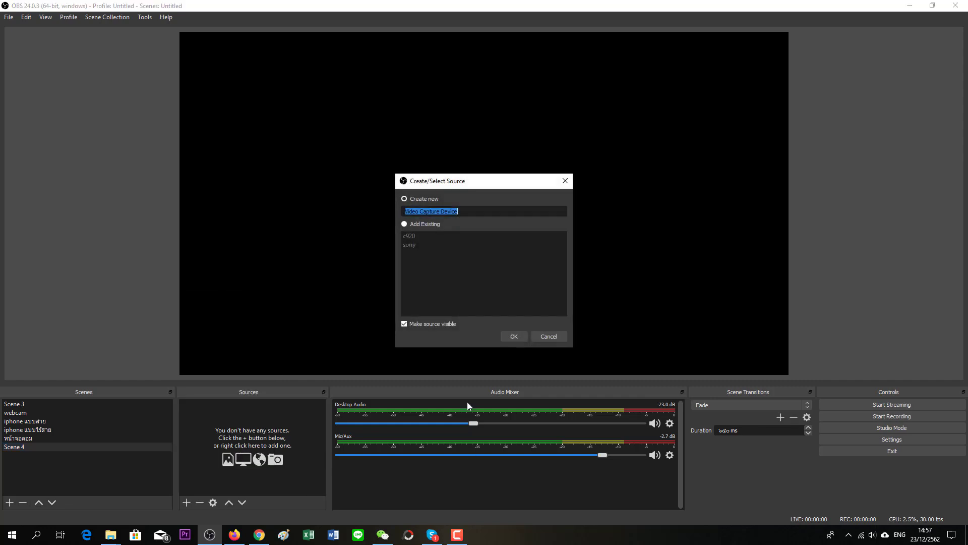
click(560, 336)
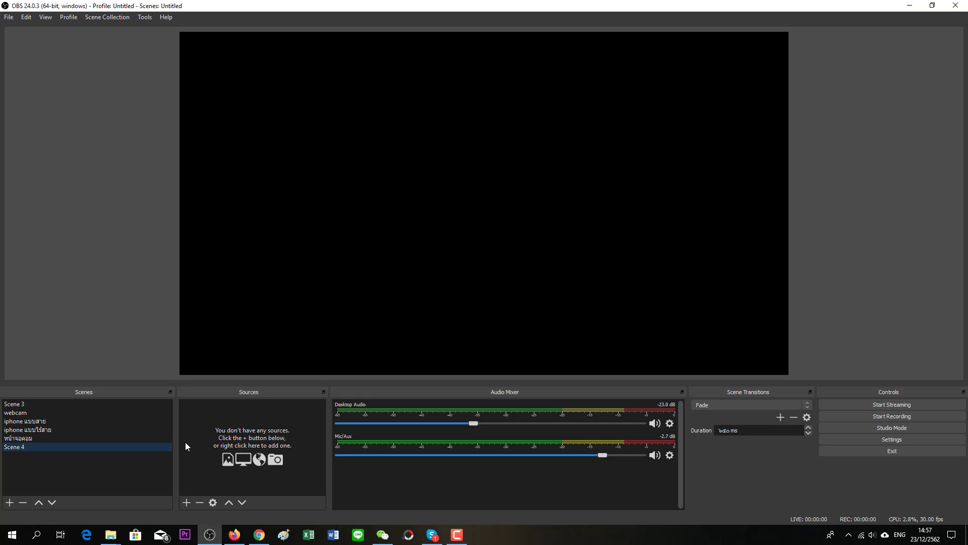
Create a new video capture source in Scene 4 using the Logitech HD Pro Webcam C920 as its device.
click(189, 504)
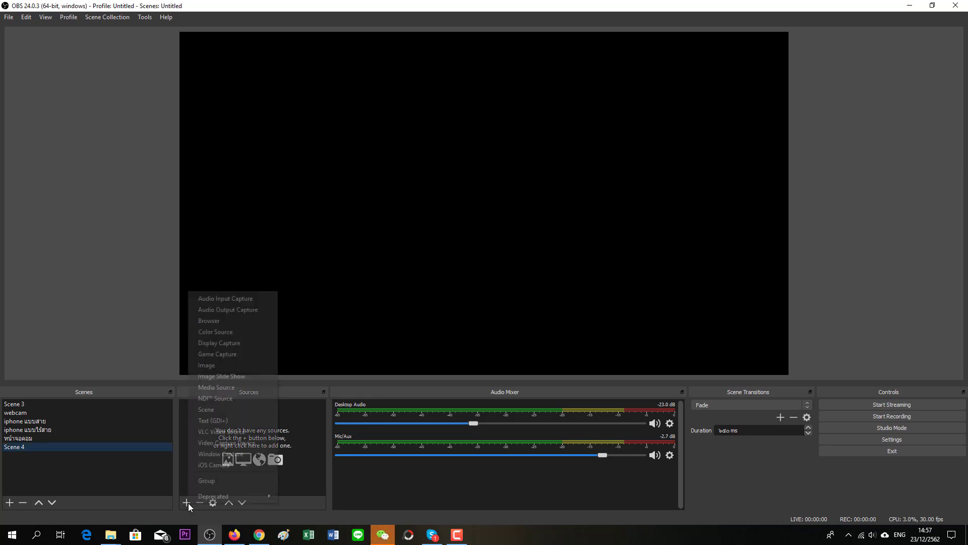
click(225, 443)
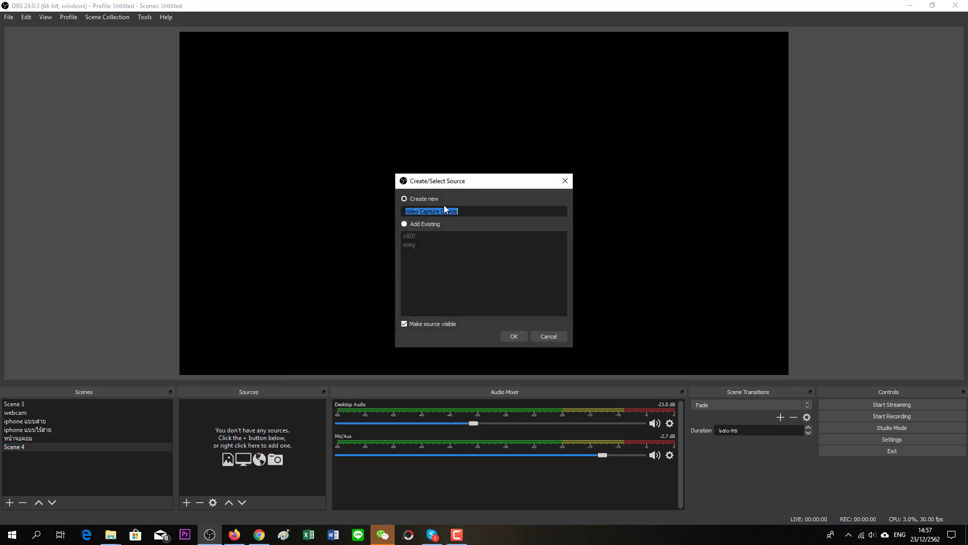
click(514, 337)
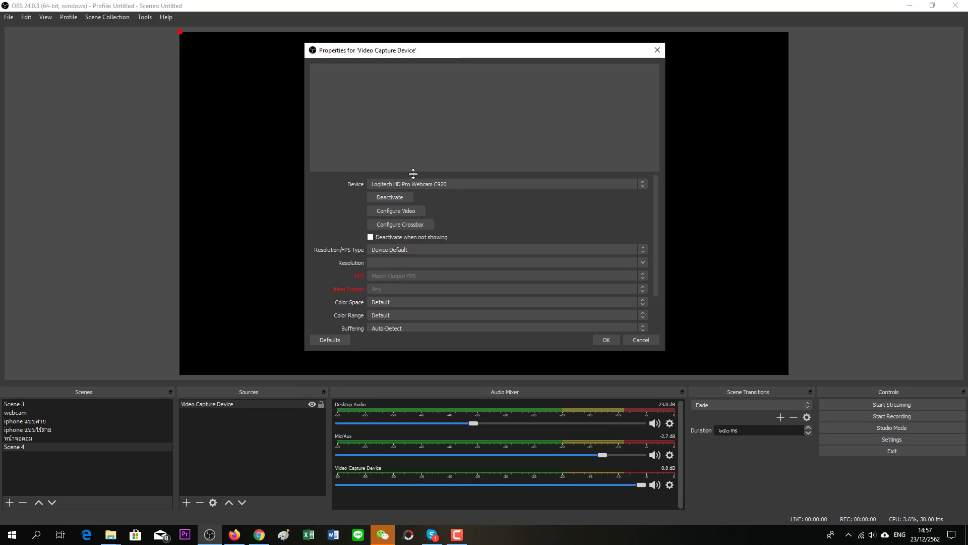
click(456, 183)
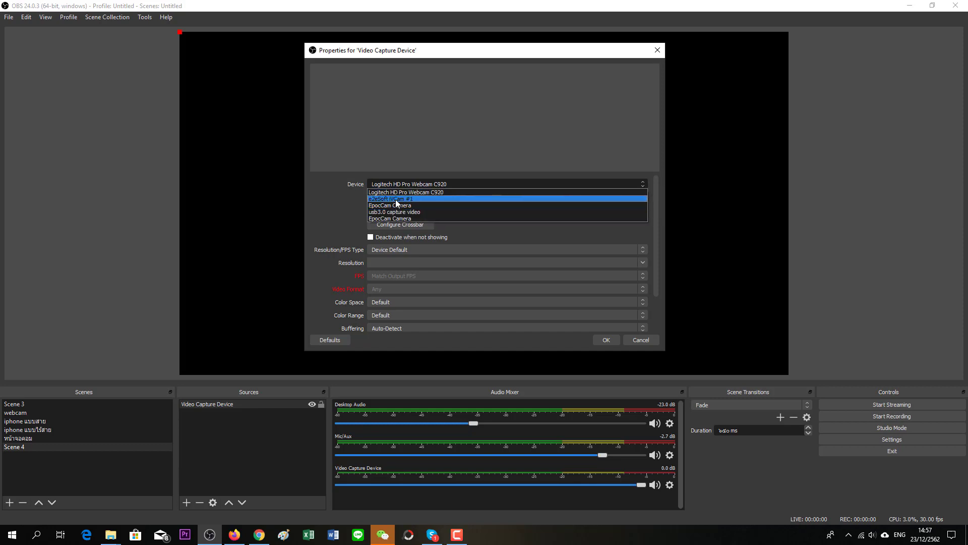
click(428, 193)
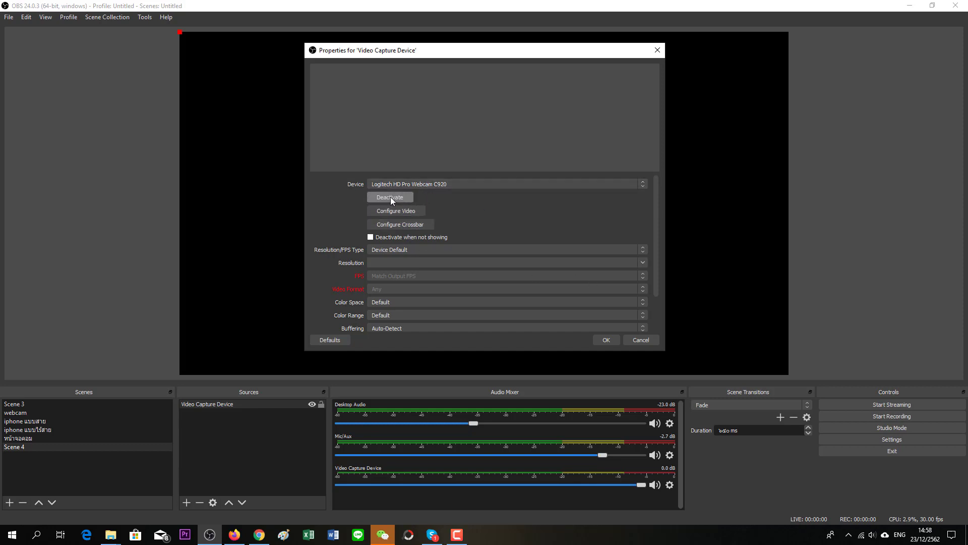
click(613, 342)
Remove the newly added Video Capture Device source from Scene 4.
click(243, 403)
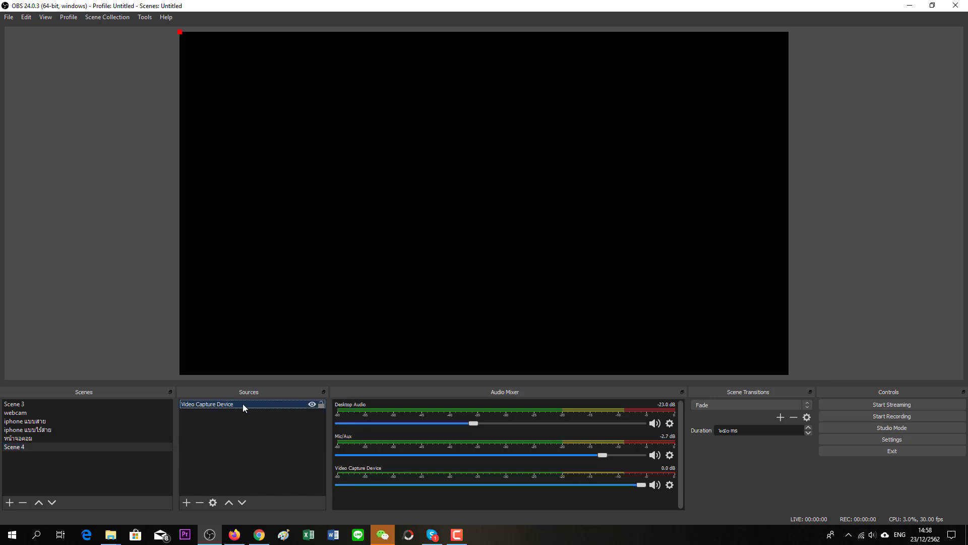
key(Delete)
click(525, 280)
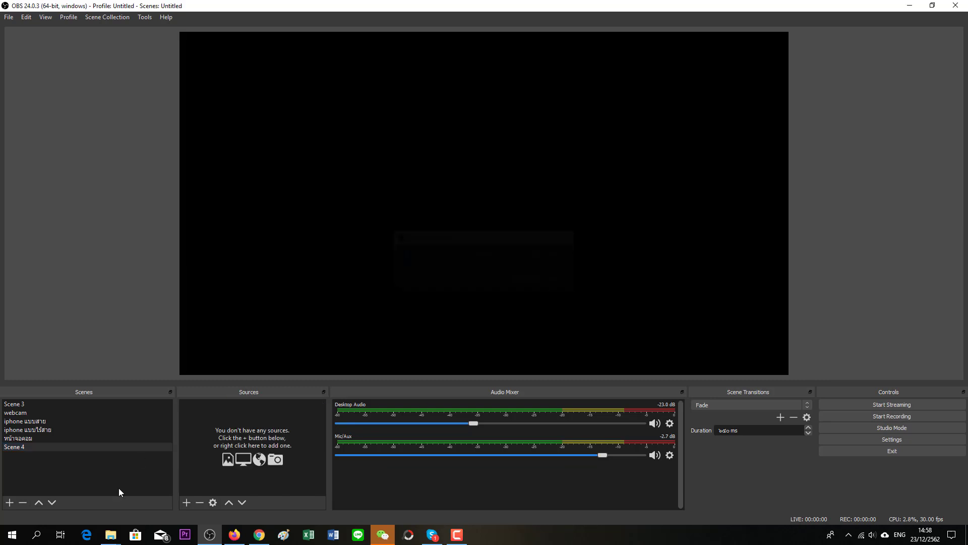
Add the existing c920 video capture source to Scene 4.
click(186, 502)
click(226, 443)
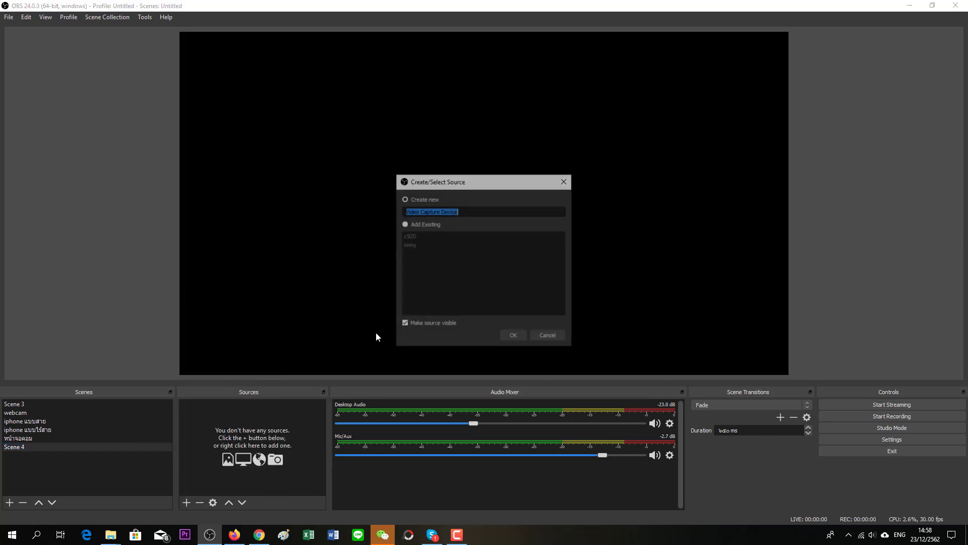
click(411, 236)
click(517, 336)
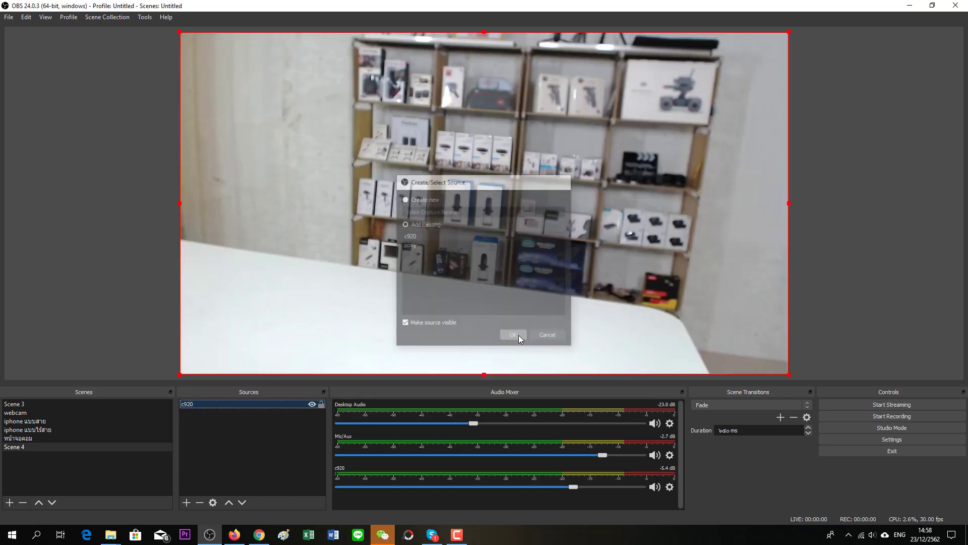
Review the device, resolution and frame rate settings in the c920 source's properties.
double_click(218, 404)
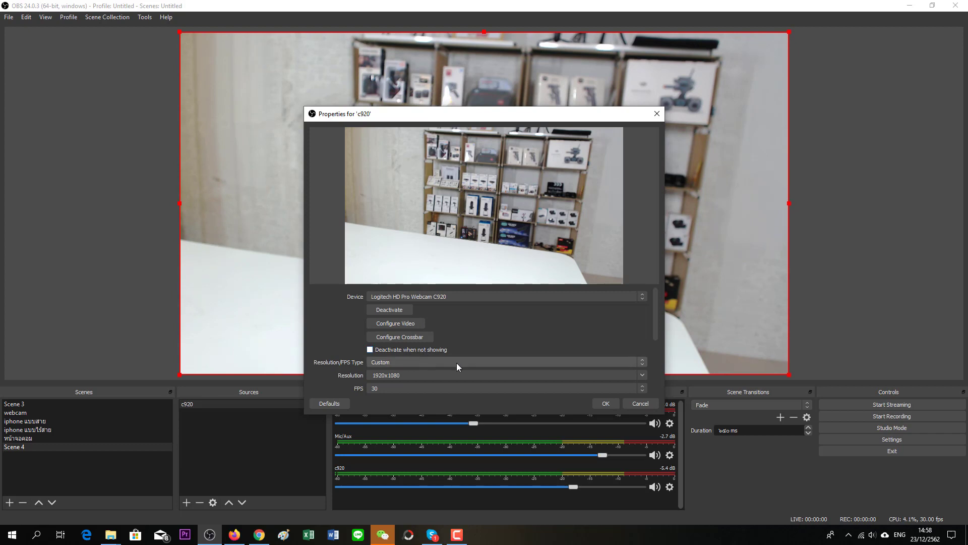
scroll(545, 329, down, 2)
scroll(544, 327, up, 2)
click(636, 400)
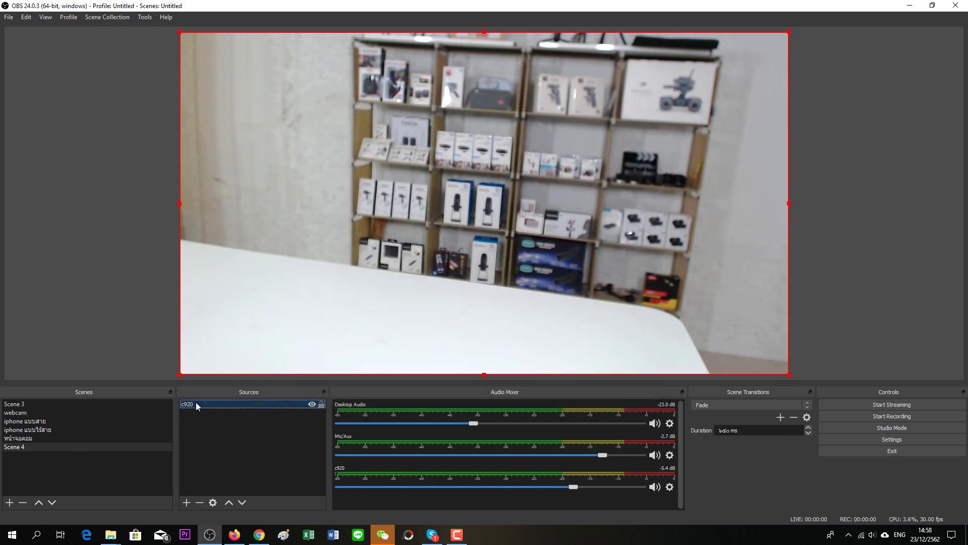
Configure the c920 source with the Custom resolution type and a resolution of 1920x1080.
double_click(196, 401)
scroll(495, 314, down, 1)
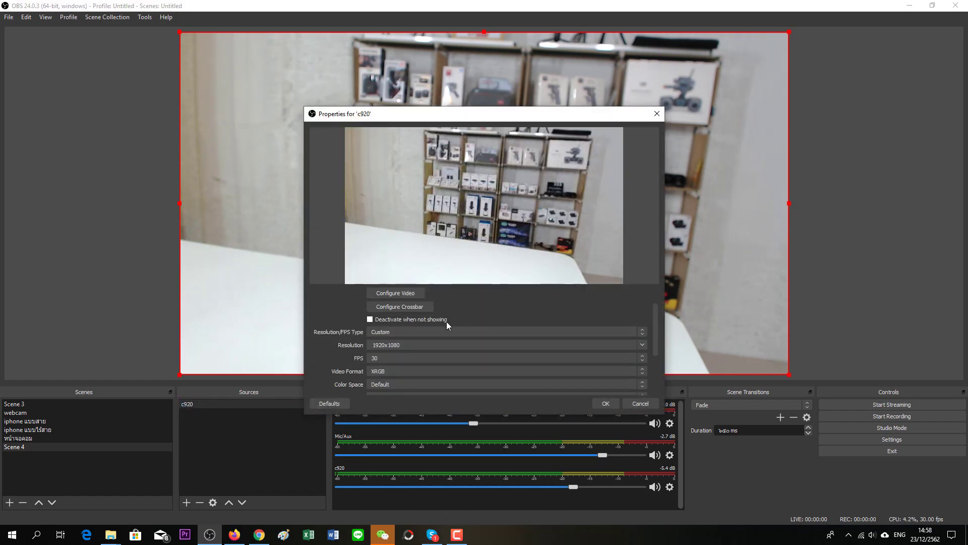
click(394, 331)
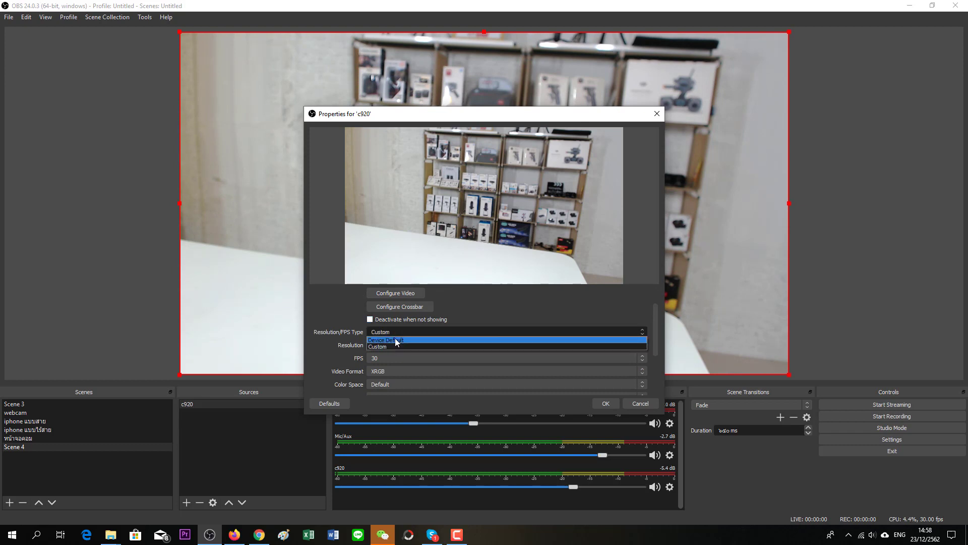
click(395, 338)
click(399, 288)
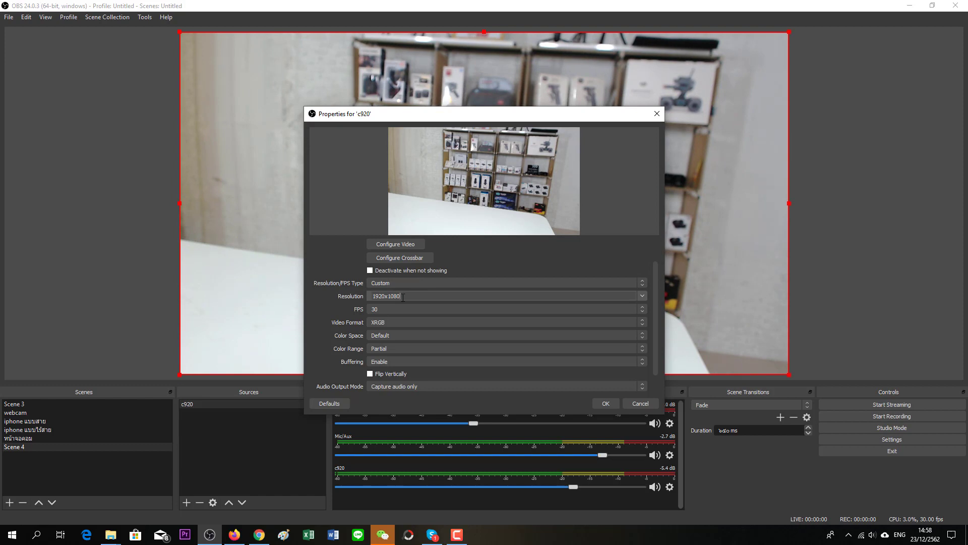
double_click(403, 298)
key(Down)
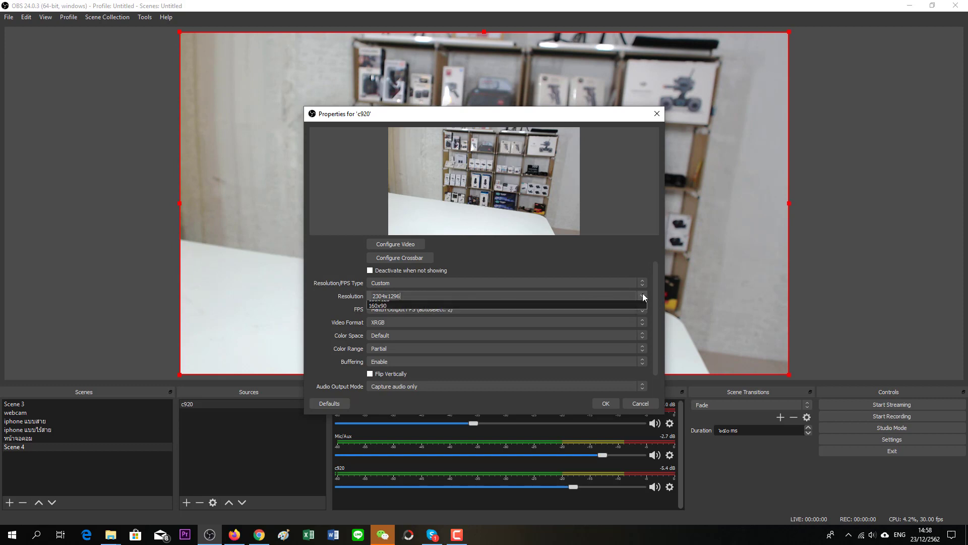
click(643, 296)
click(402, 311)
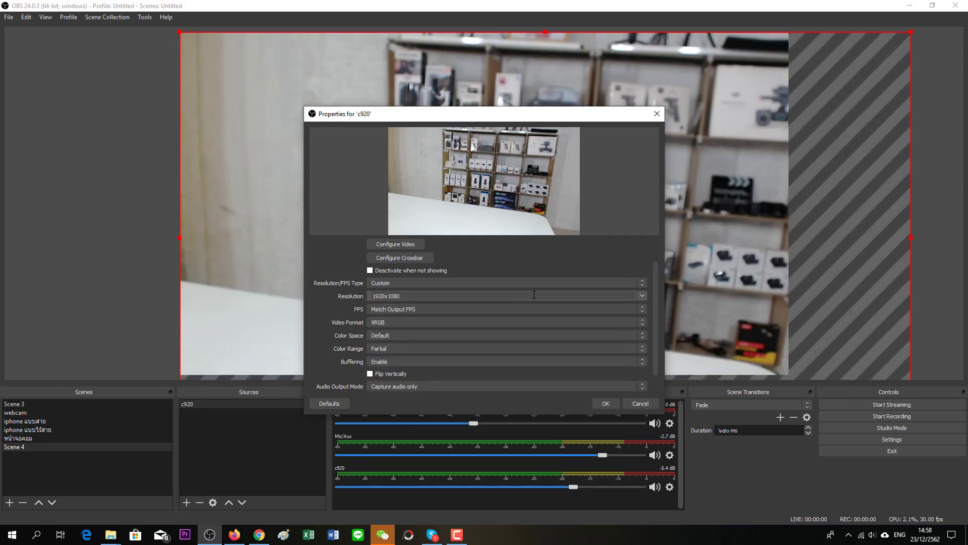
click(606, 403)
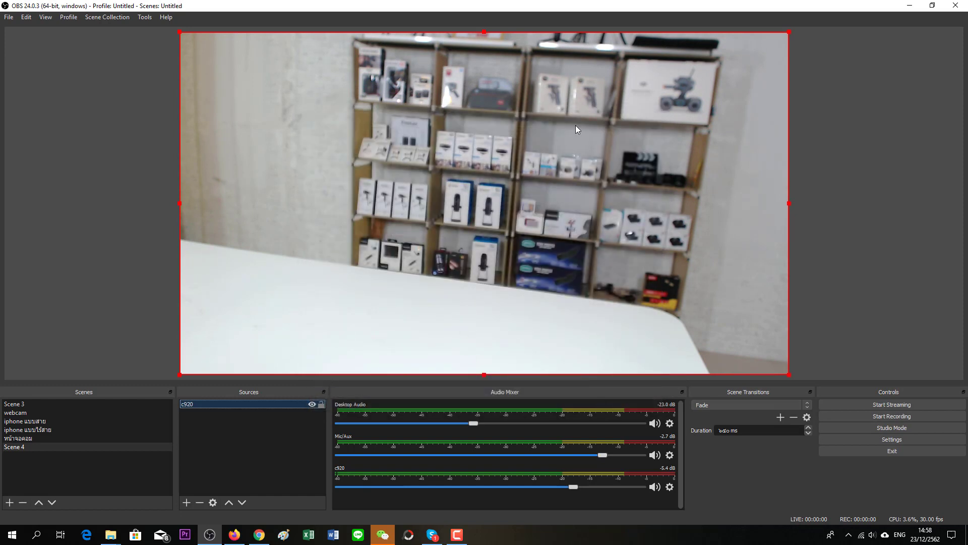
Add the existing LOGO image source to Scene 4.
click(186, 503)
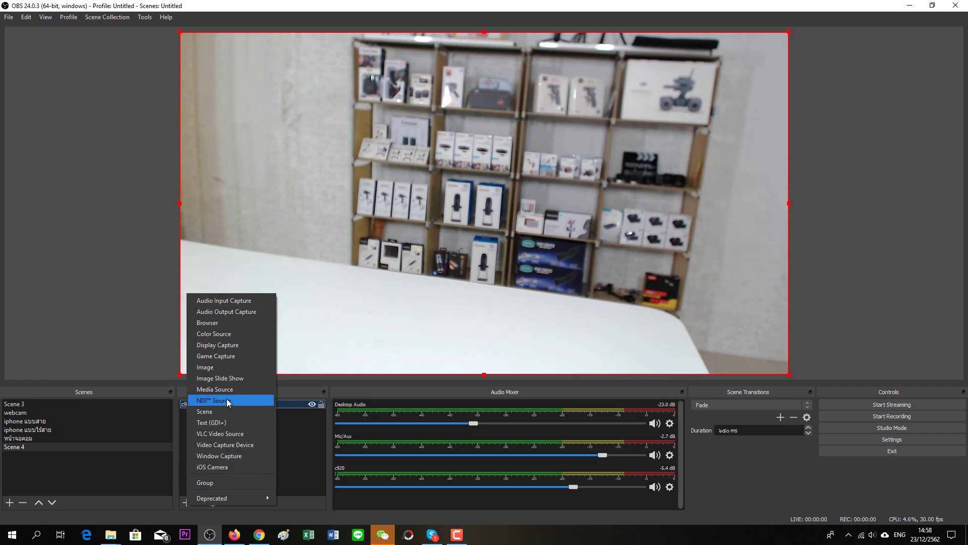
click(214, 369)
click(416, 235)
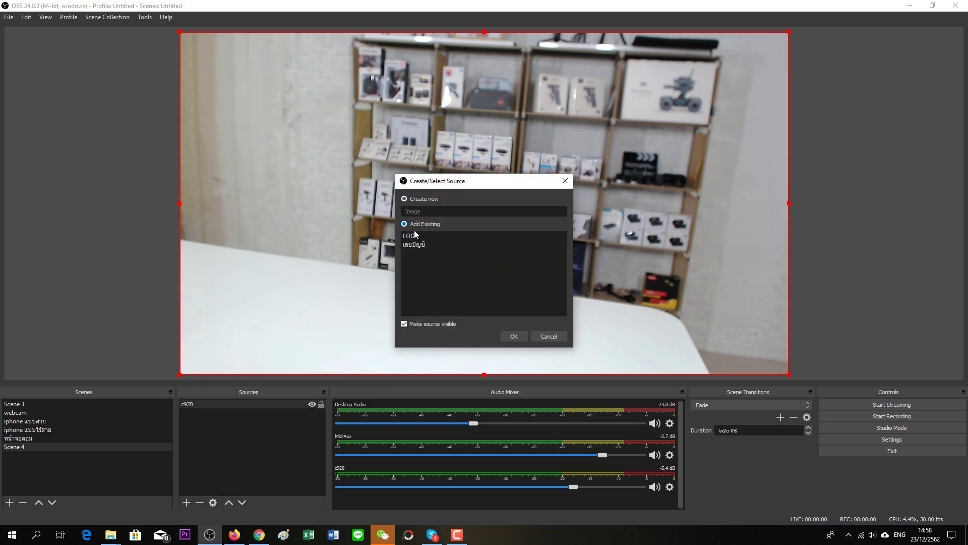
click(411, 236)
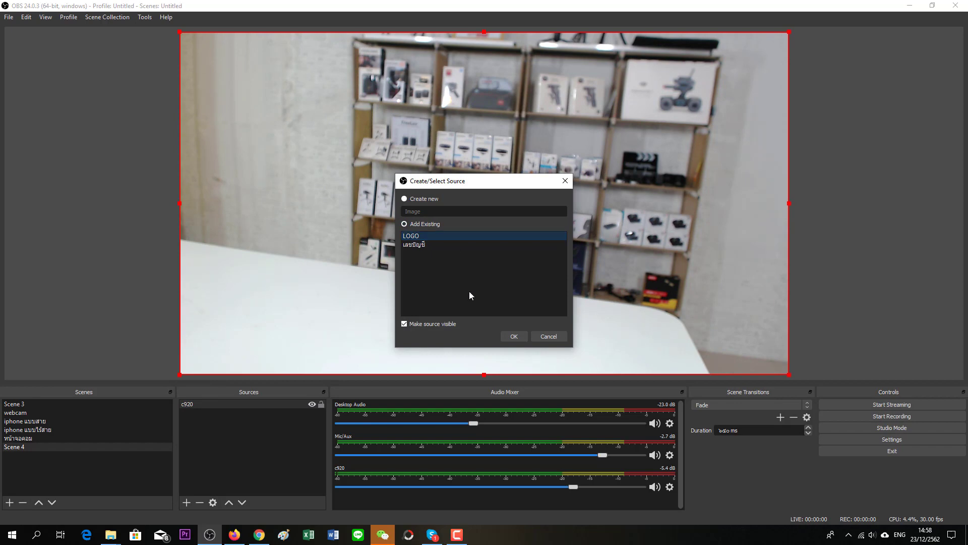
click(508, 335)
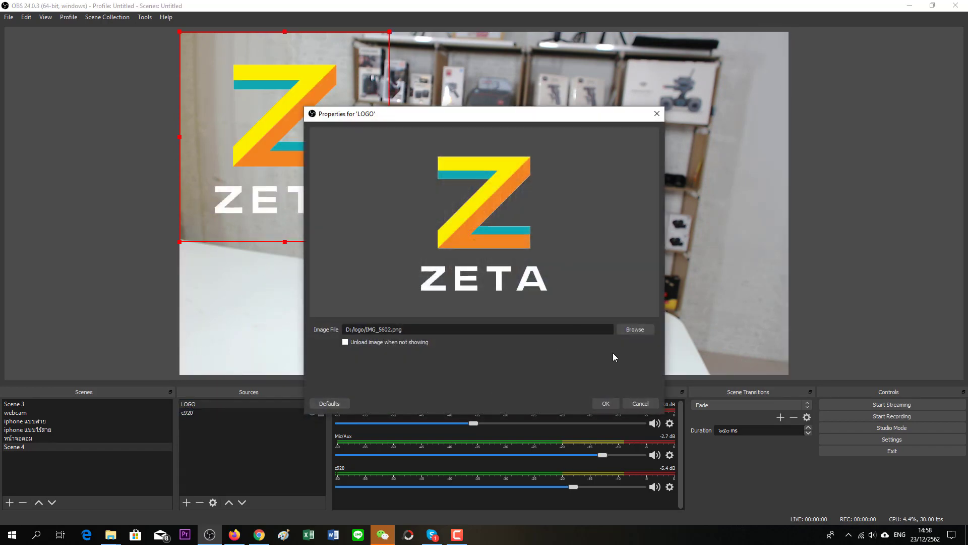
Look through the image files available for the LOGO source and close its properties without picking another file.
click(636, 333)
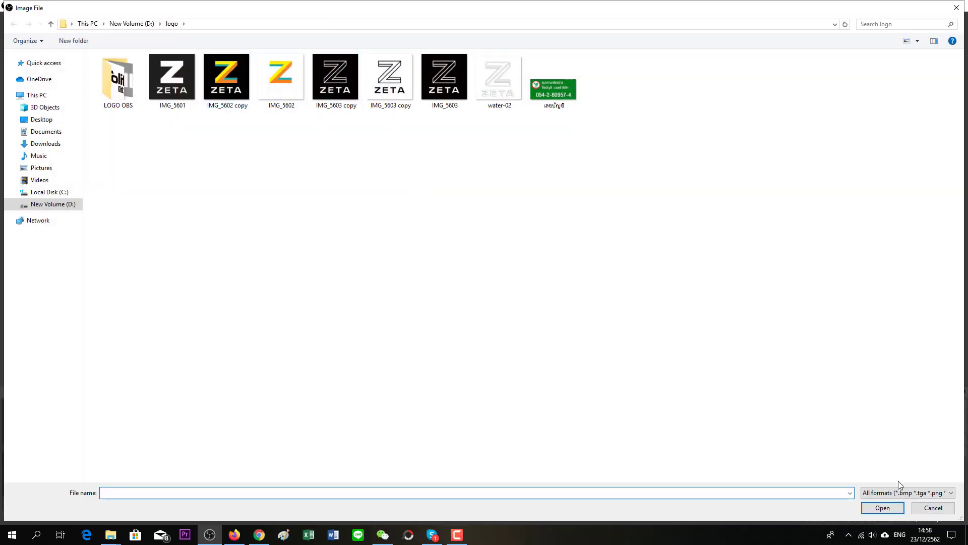
click(942, 509)
click(657, 113)
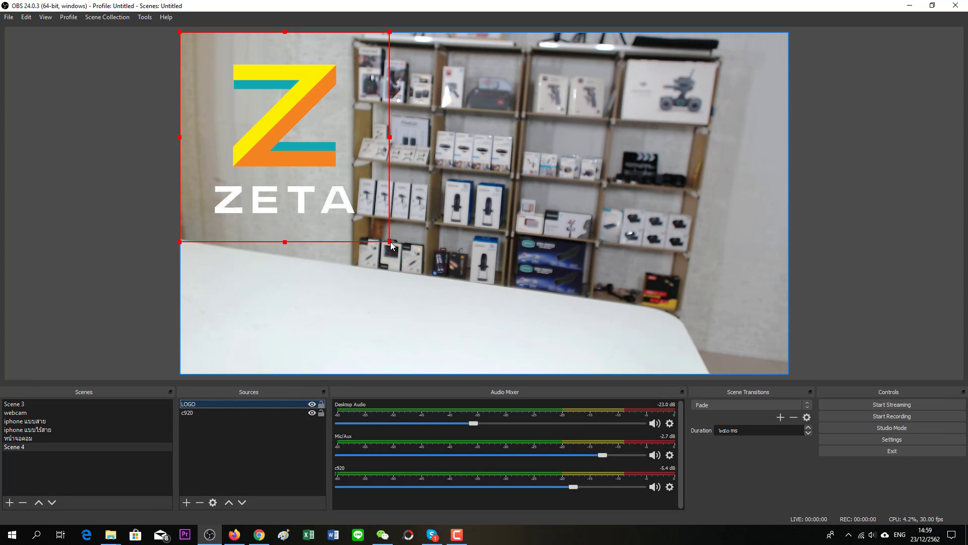
Scale the LOGO image down to a small size in the upper-left corner of the canvas and check each source's selection.
drag(390, 241, 245, 60)
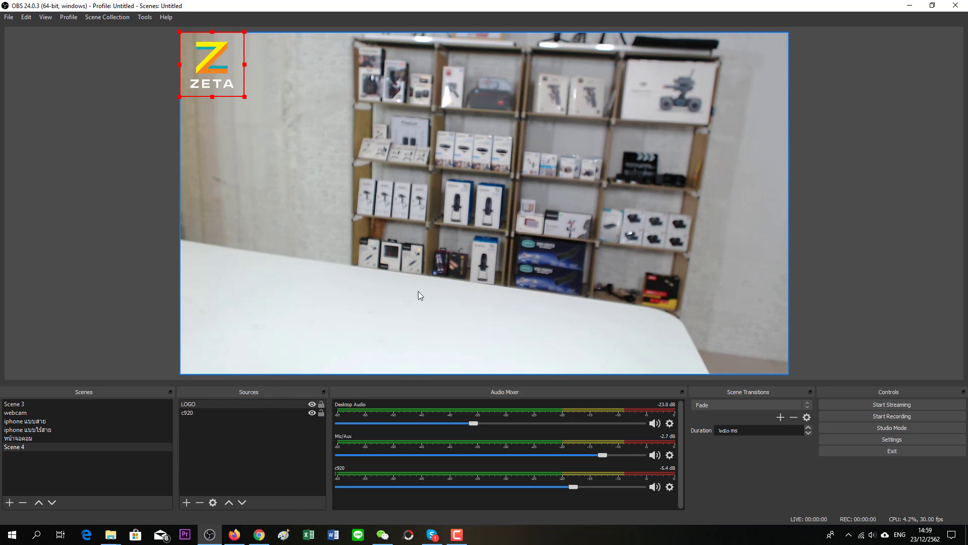
click(197, 404)
click(188, 413)
click(243, 62)
click(267, 309)
Move the LOGO source below c920 in the source order and select the c920 source.
click(190, 404)
click(243, 502)
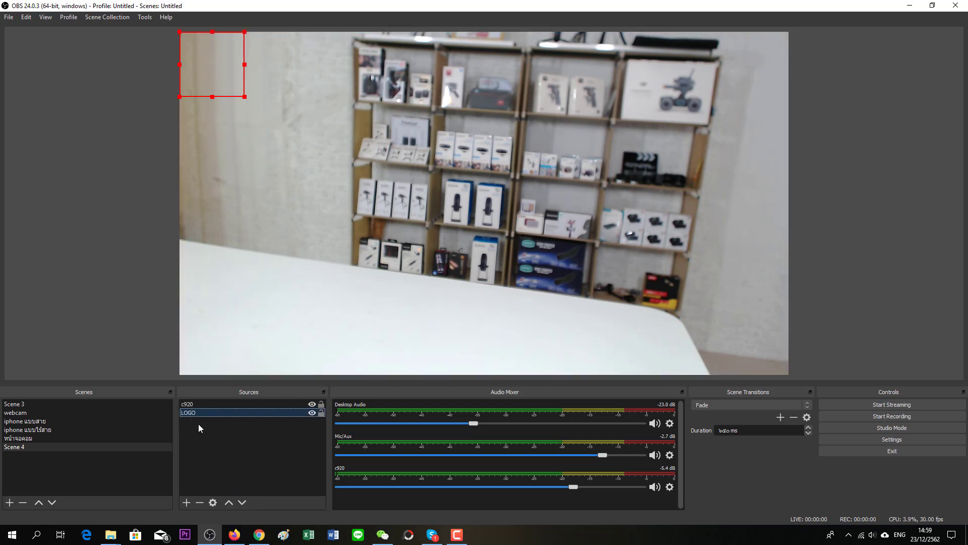
click(188, 404)
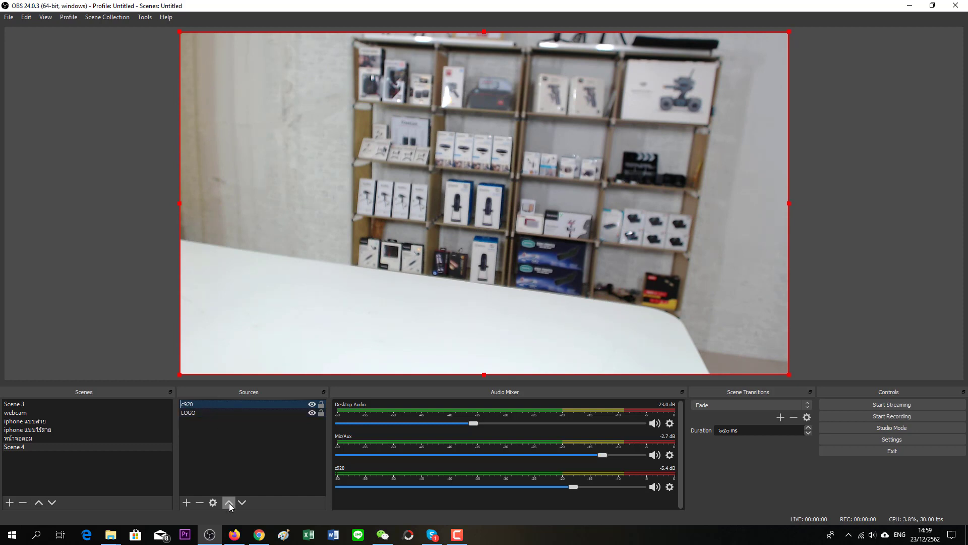
Move the c920 source below LOGO in the source order and select the LOGO source.
click(242, 503)
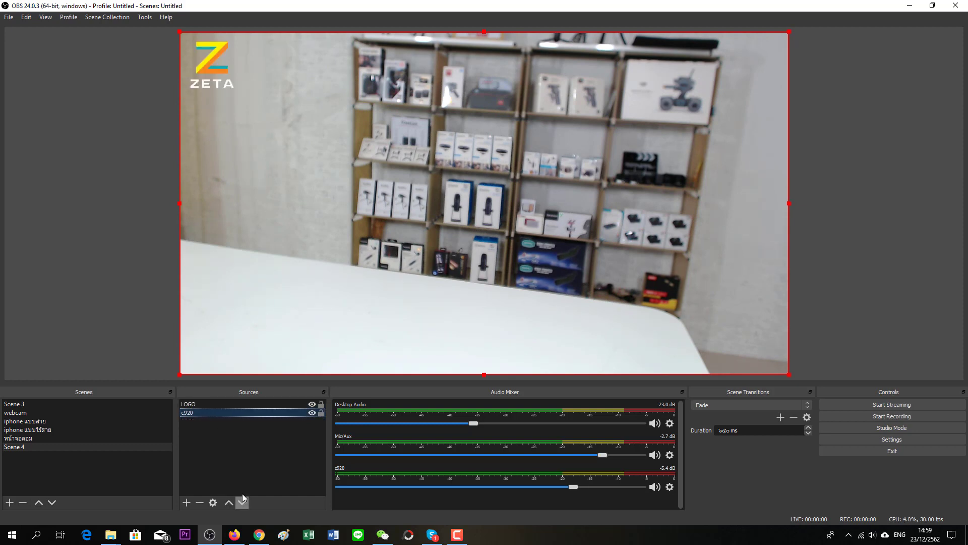
click(193, 405)
click(195, 412)
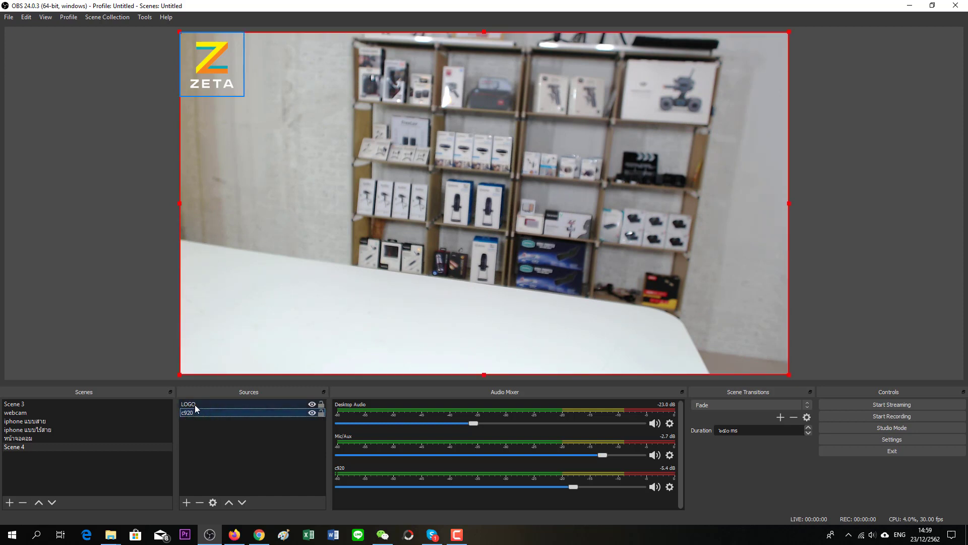
click(226, 403)
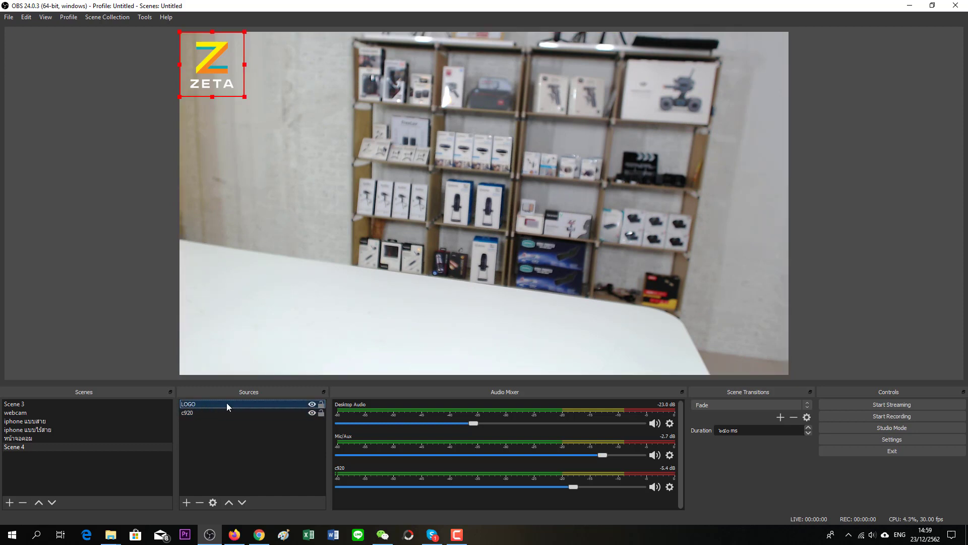
Hide and show the LOGO source, lock it, and try to select the logo on the canvas.
click(312, 405)
click(313, 404)
click(322, 404)
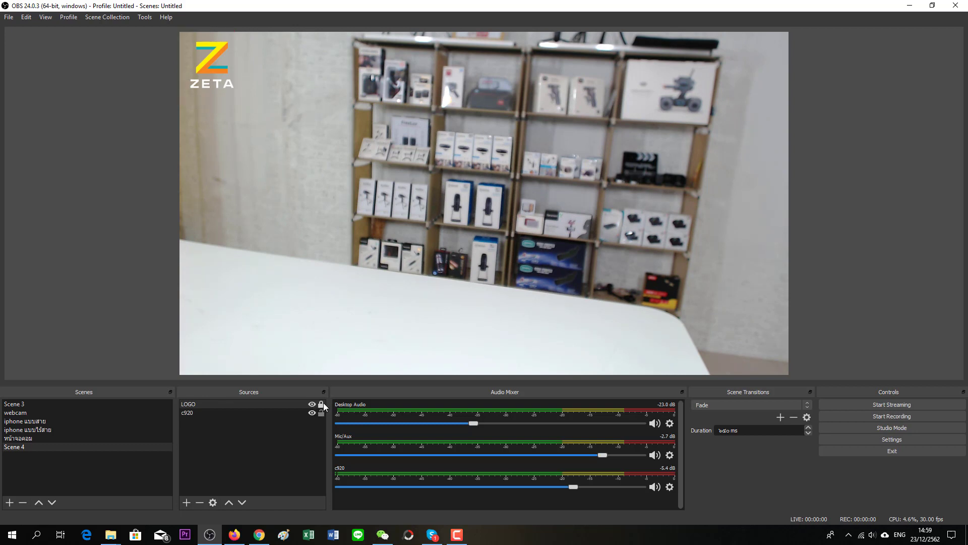
click(239, 59)
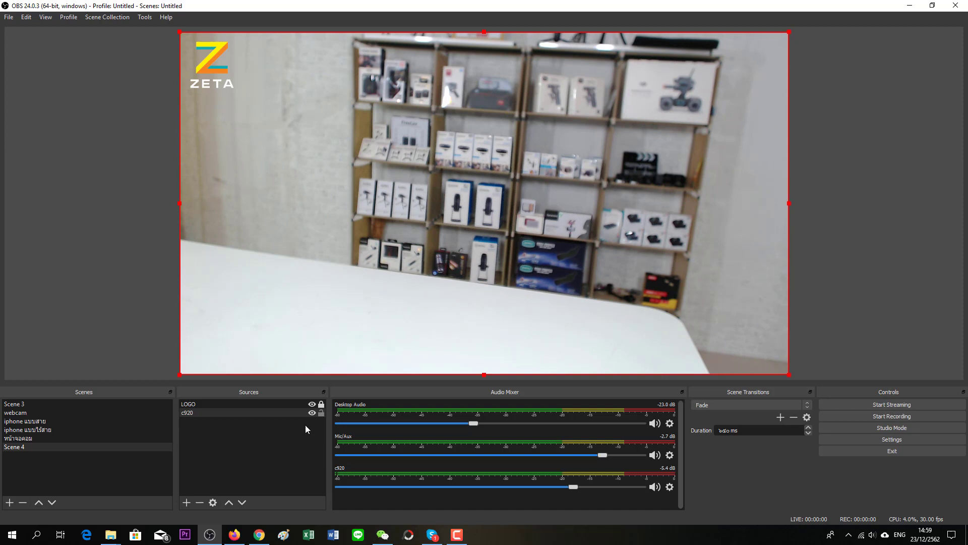
Toggle the LOGO source's visibility off and on, then lock and unlock both the LOGO and c920 sources.
click(313, 405)
click(311, 404)
click(322, 404)
click(321, 412)
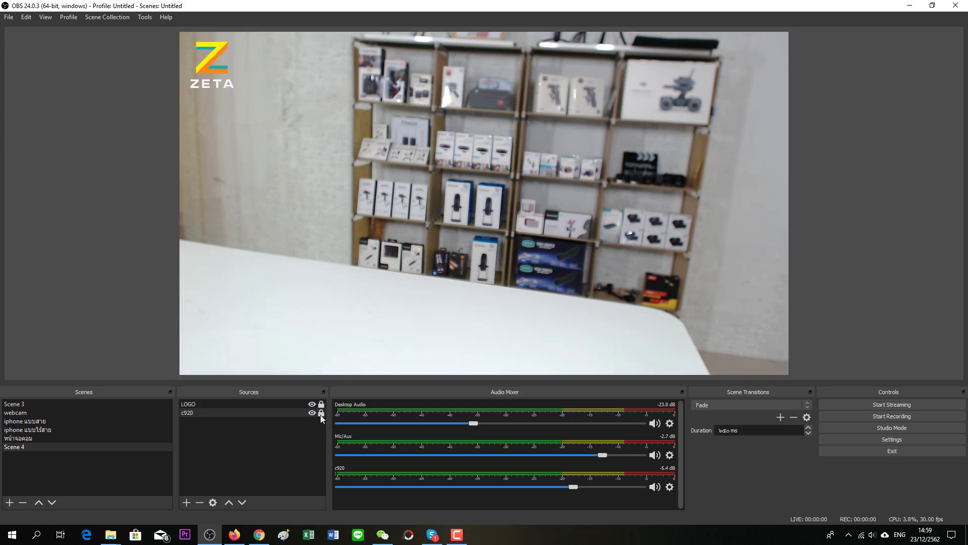
click(323, 403)
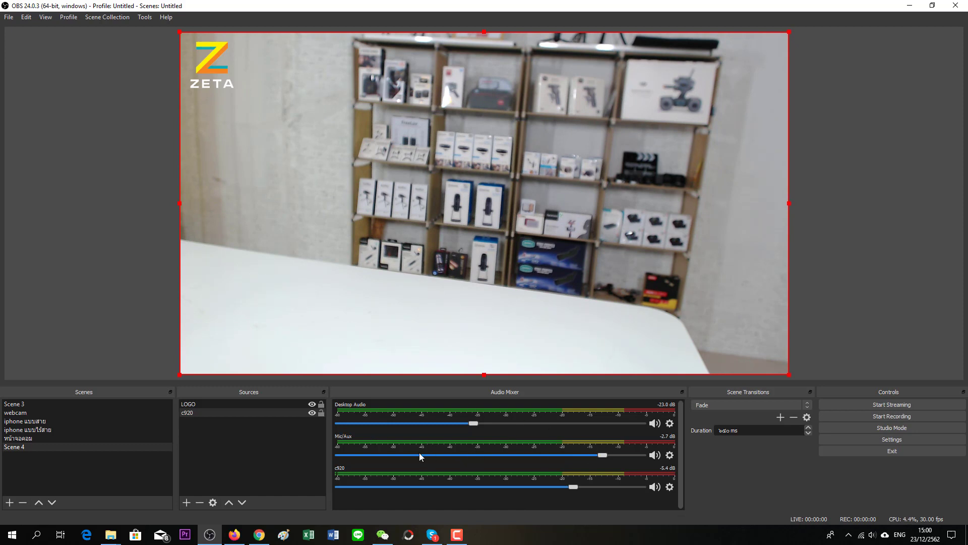
Adjust the Desktop Audio volume in the audio mixer, ending at about -28.0 dB.
right_click(496, 433)
right_click(463, 449)
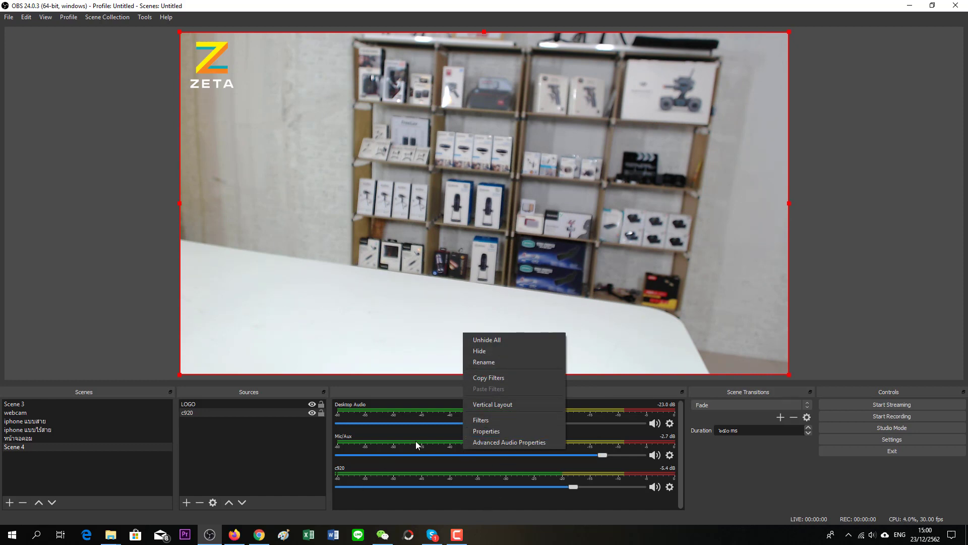
click(400, 423)
drag(435, 424, 563, 424)
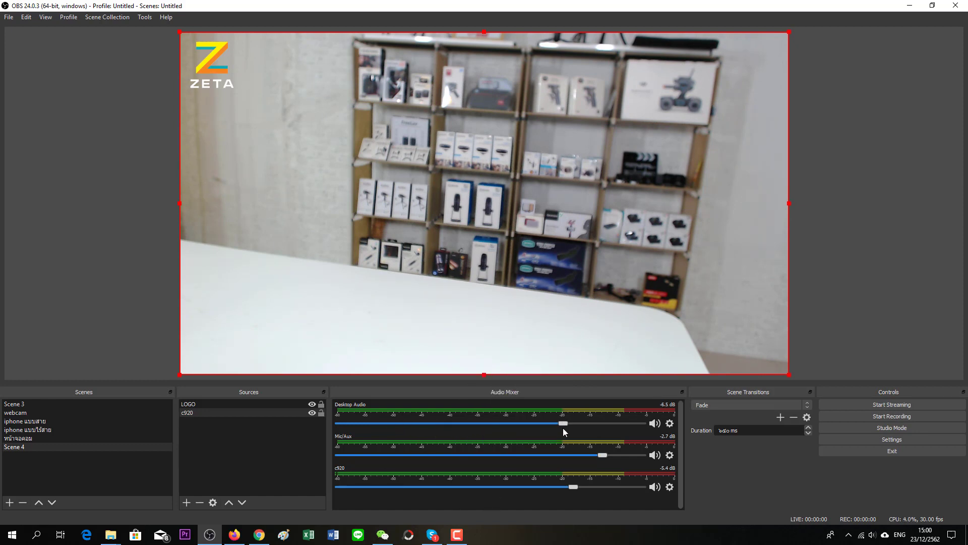
Mute the Desktop Audio, Mic/Aux and c920 channels and unmute all three again.
click(653, 423)
click(654, 455)
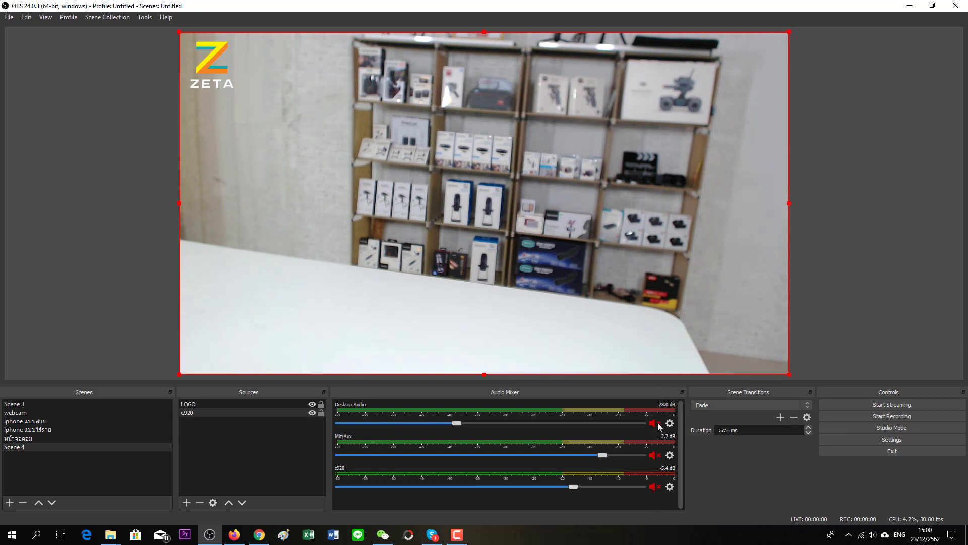
click(654, 424)
click(655, 455)
click(655, 487)
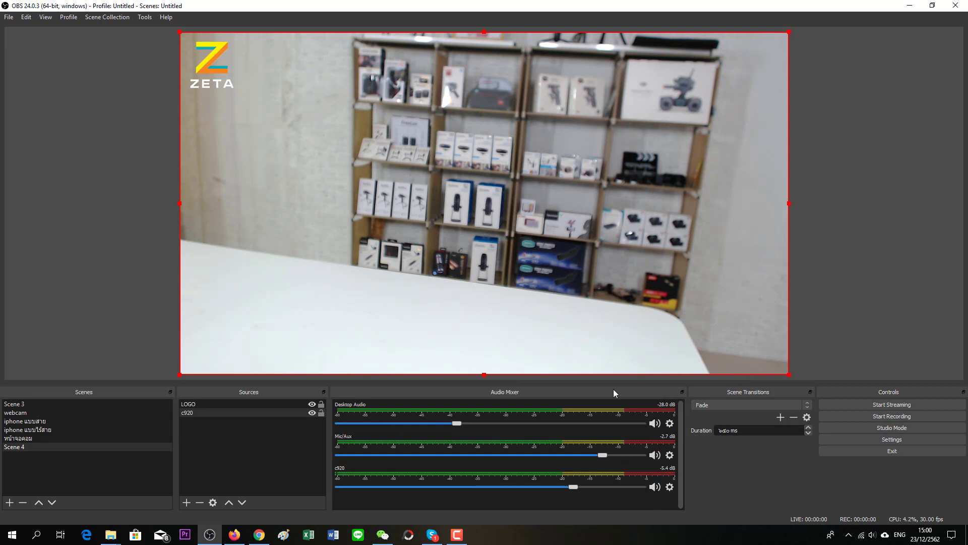
Switch the audio mixer to the vertical layout and set the c920 volume to about -4.6 dB.
right_click(504, 435)
click(525, 468)
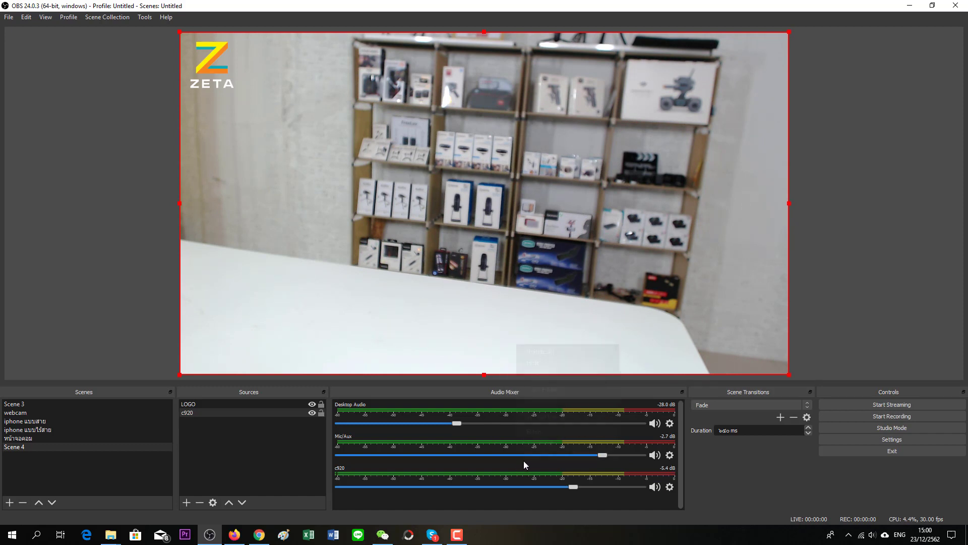
right_click(517, 460)
click(541, 416)
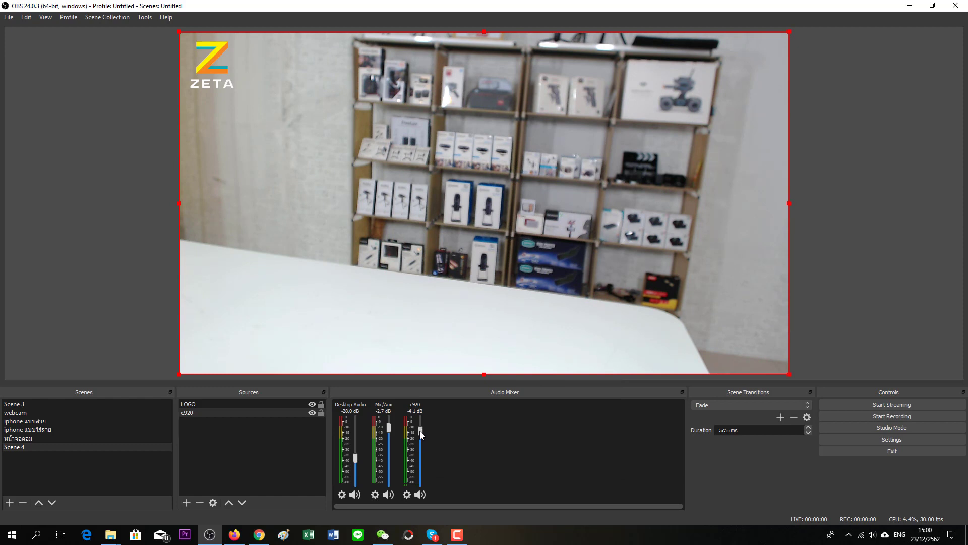
drag(419, 428, 419, 431)
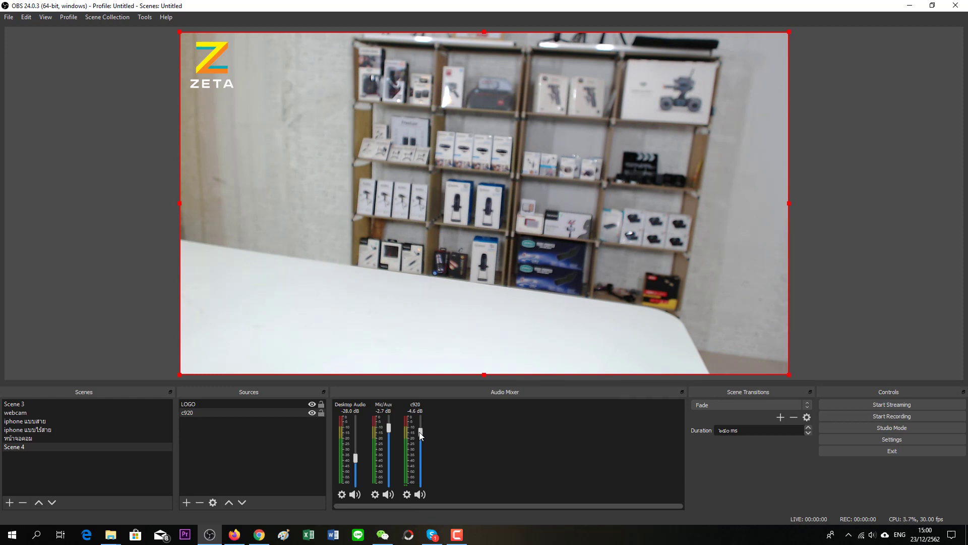
Set the Mic/Aux device to Microphone (HD Pro Webcam C920) in its properties.
click(377, 496)
click(402, 478)
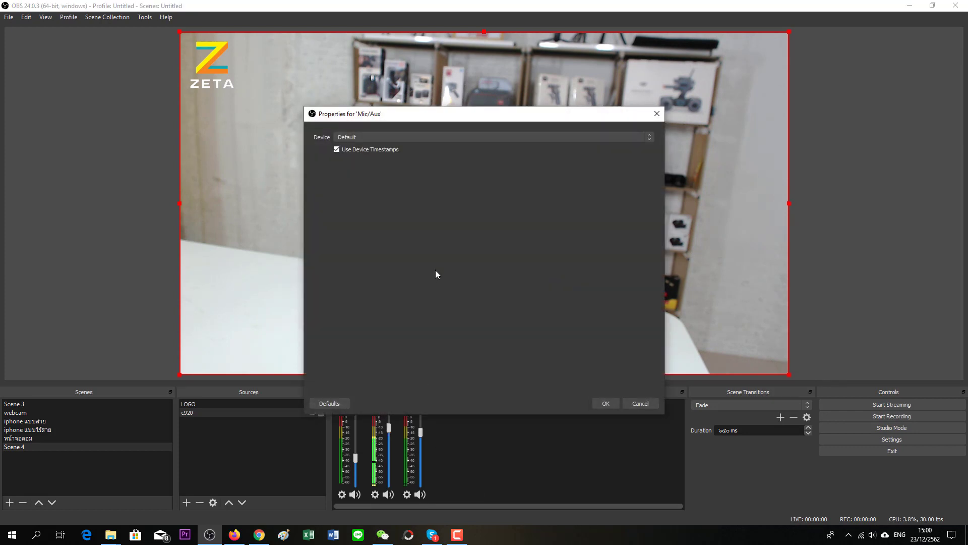
click(383, 136)
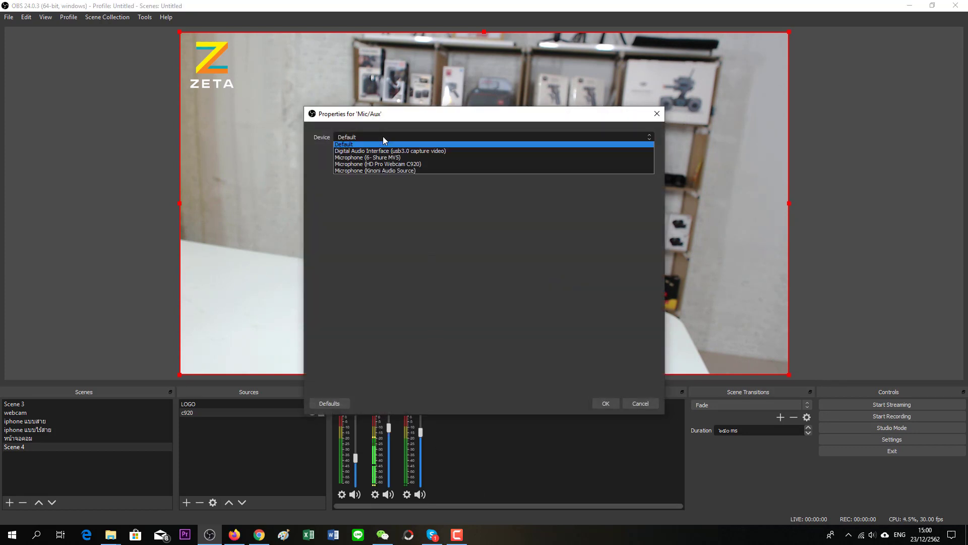
click(392, 165)
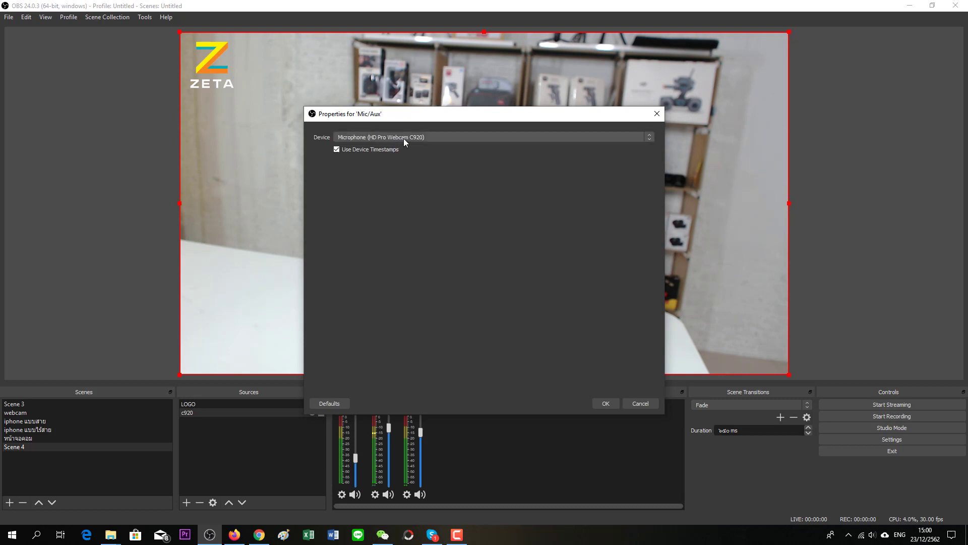
click(607, 403)
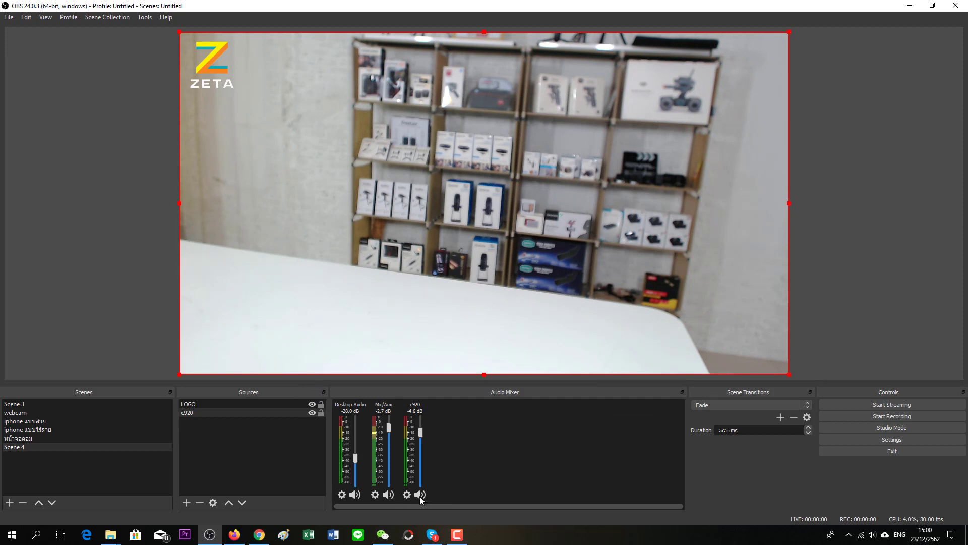
Toggle muting on the Desktop Audio and c920 channels, leaving both unmuted.
click(359, 493)
click(419, 494)
click(357, 494)
Switch between Scene 3 and Scene 4 with Fade, and again with the scene transition set to Swipe.
click(13, 405)
click(16, 447)
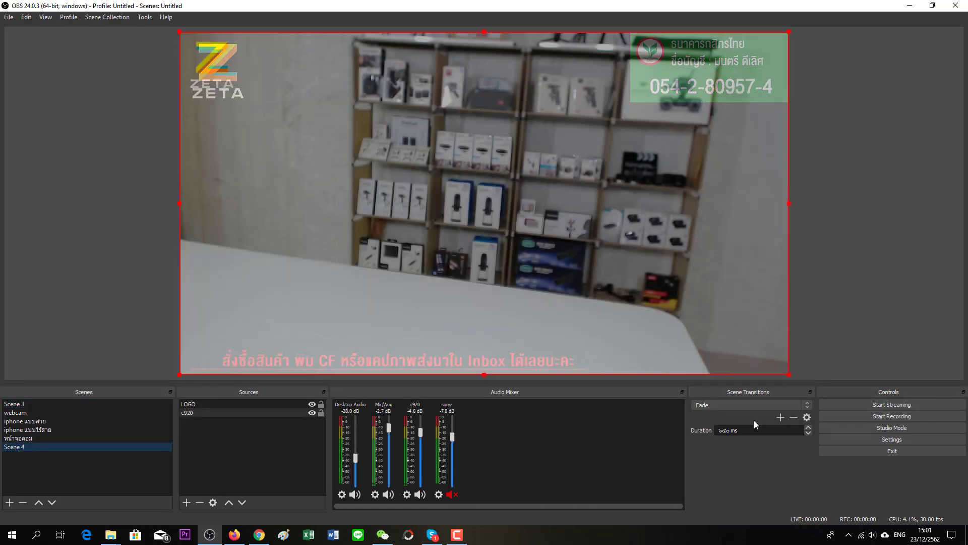
click(717, 406)
click(713, 427)
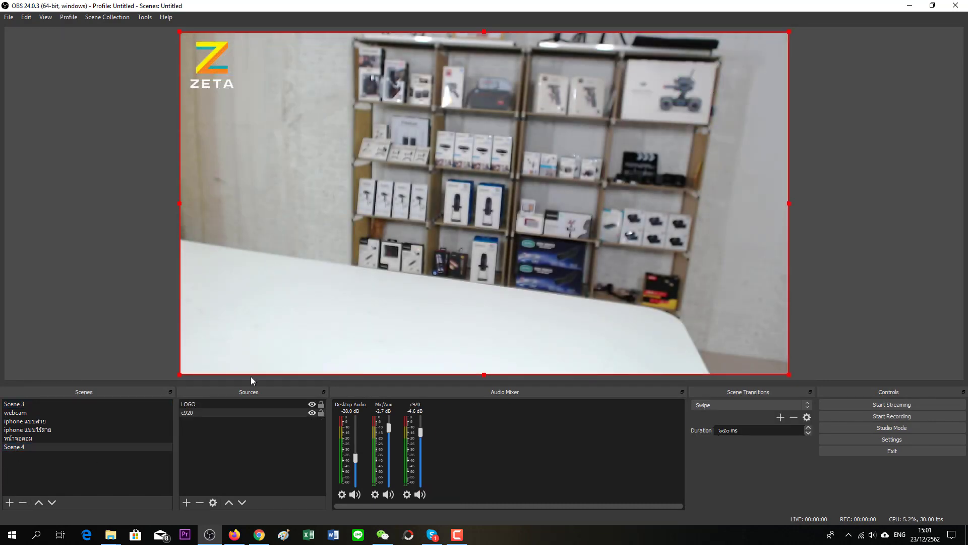
click(17, 404)
click(21, 448)
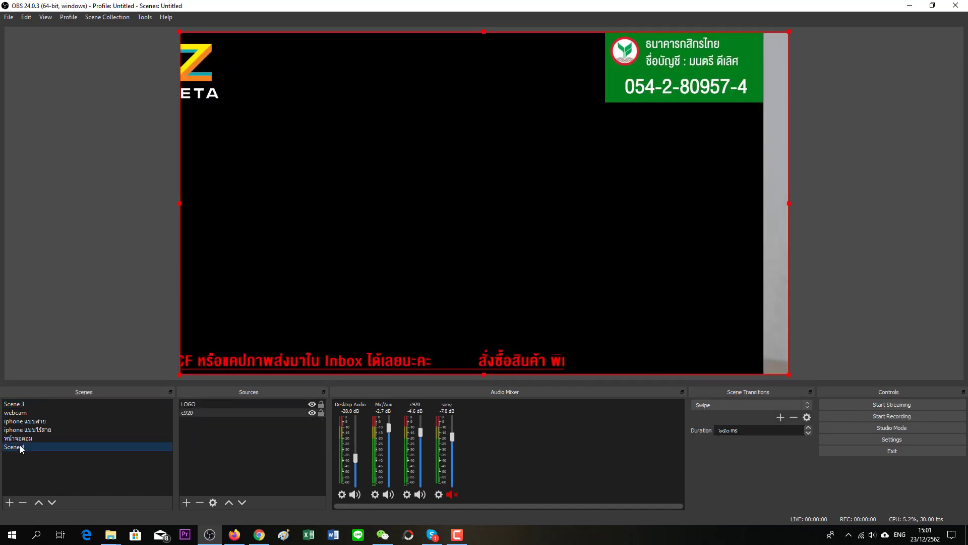
Set the scene transition to Fade and test it by switching among the webcam, หน้าจอคอม and other scenes, ending on Scene 4.
click(734, 406)
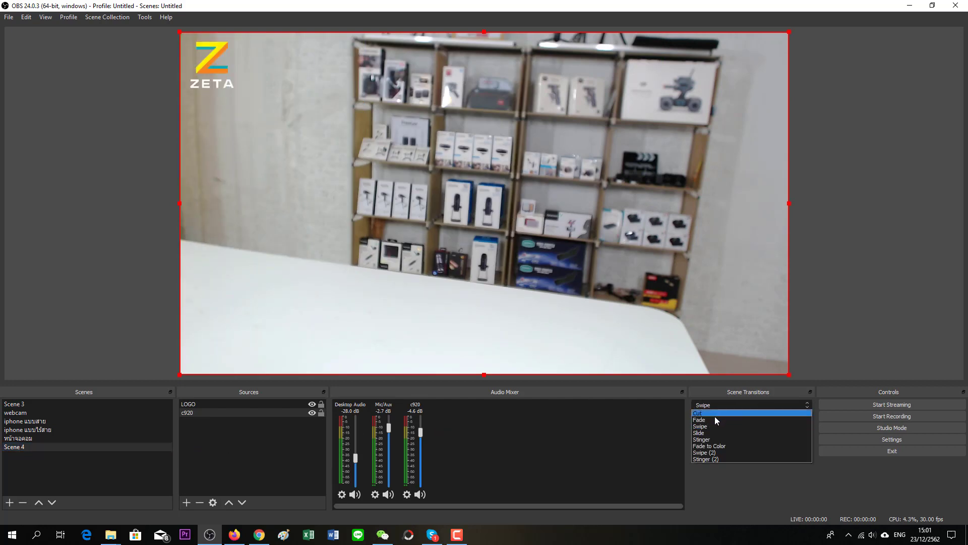
click(717, 418)
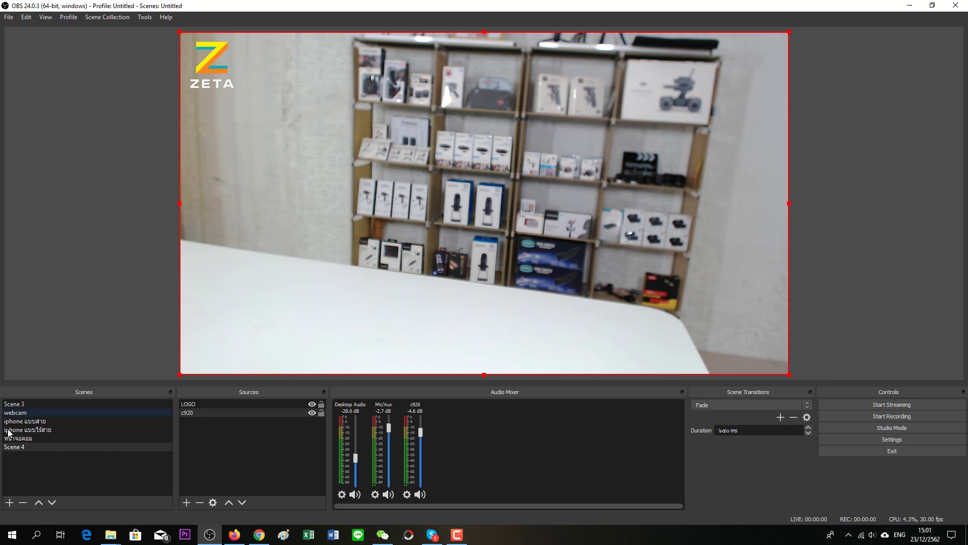
click(25, 411)
click(19, 446)
click(16, 412)
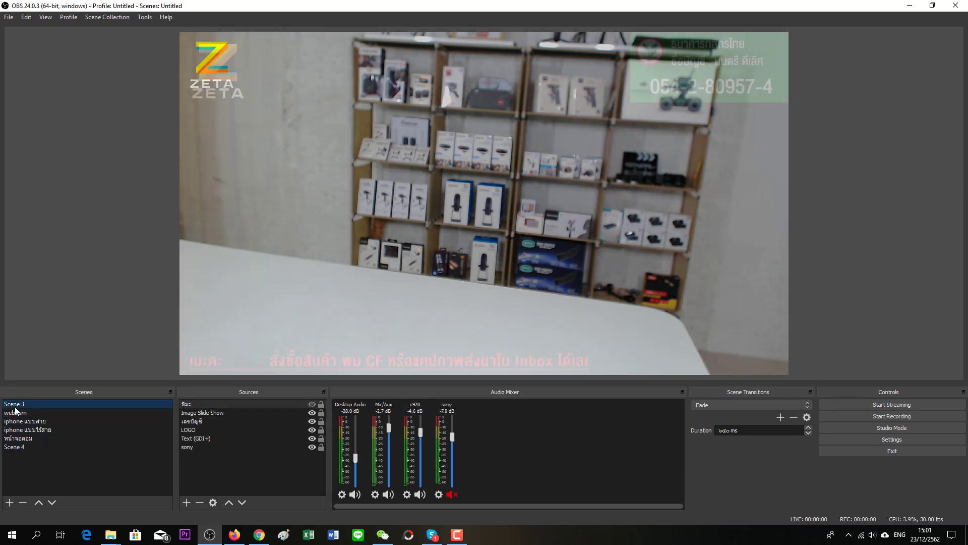
click(20, 437)
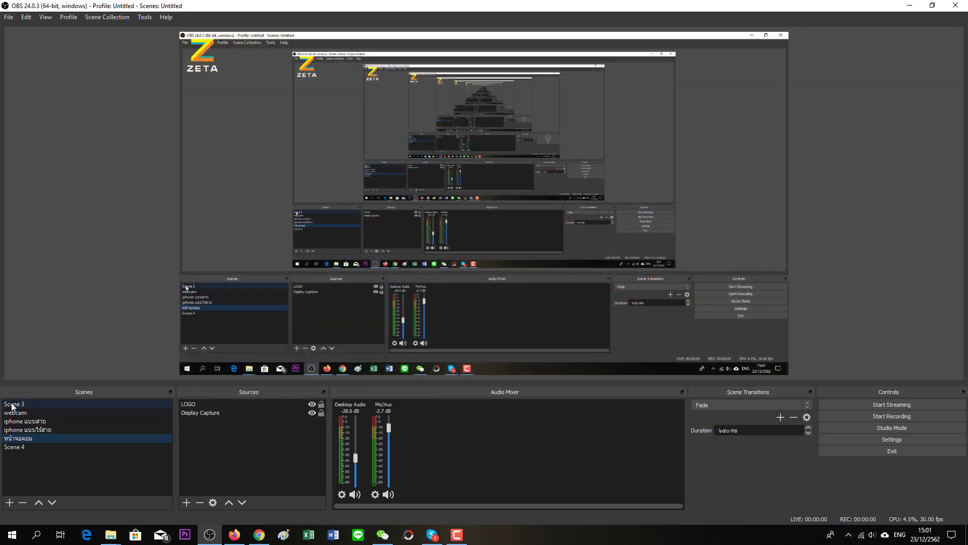
click(15, 413)
click(14, 447)
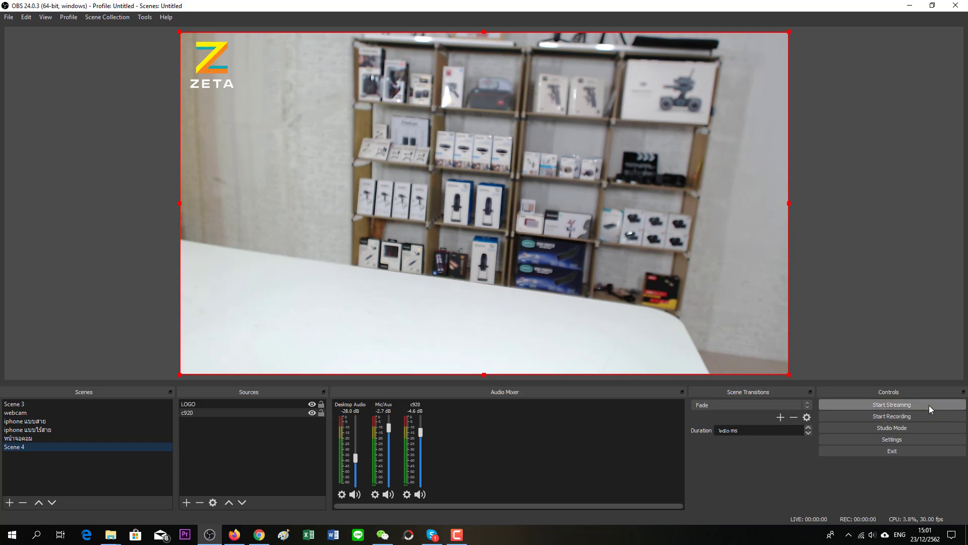
Turn on Studio Mode, load the webcam scene into the preview and transition it to the program output.
click(889, 427)
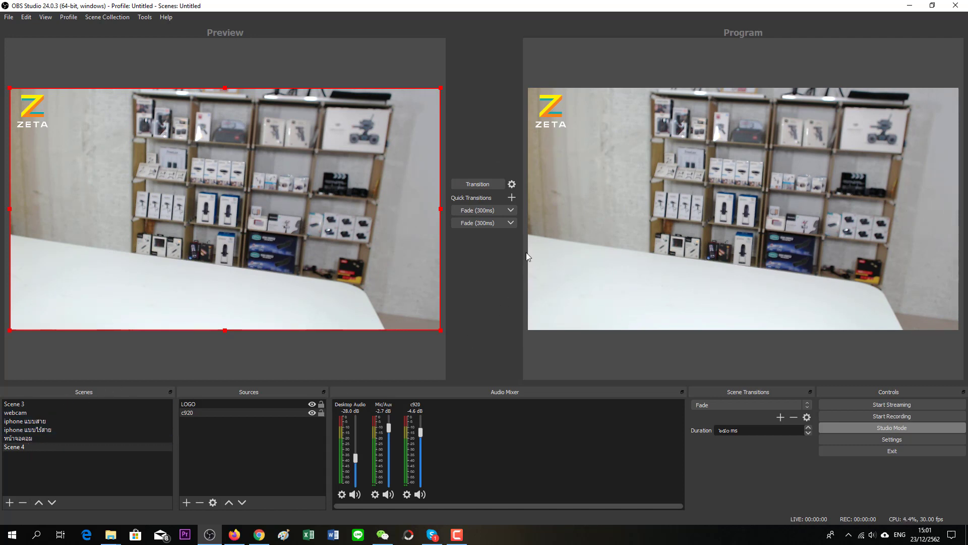
click(19, 414)
click(18, 404)
click(17, 412)
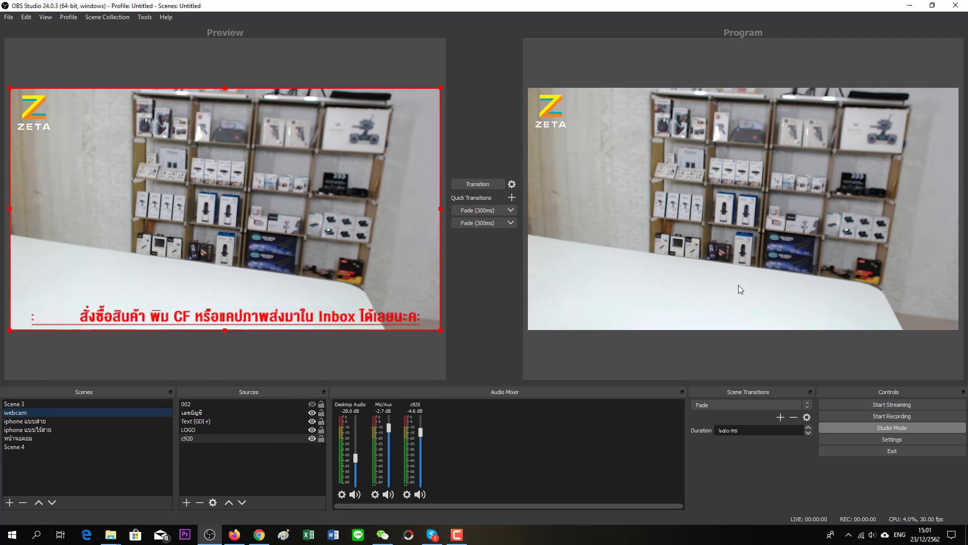
click(475, 185)
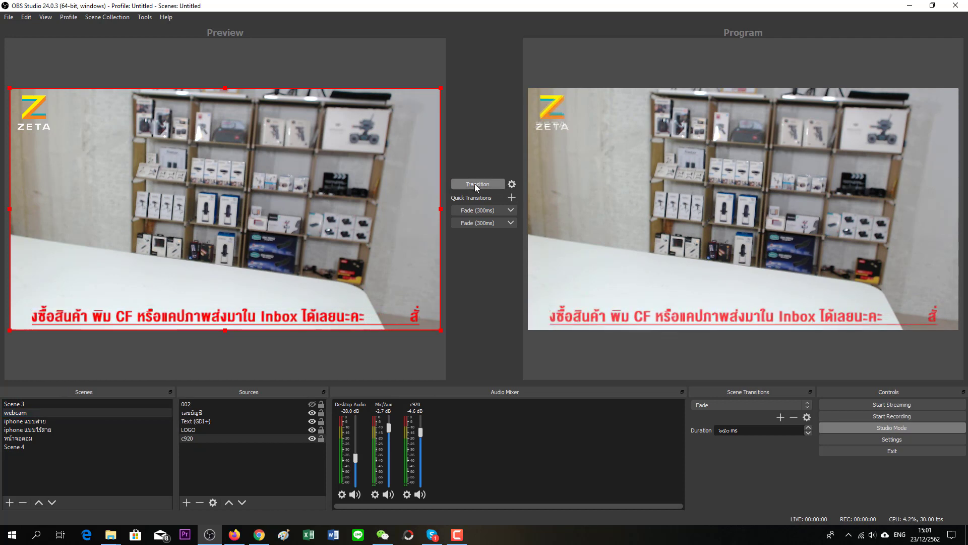
Browse other scenes in the preview, load Scene 3 and transition it to the program output.
click(18, 438)
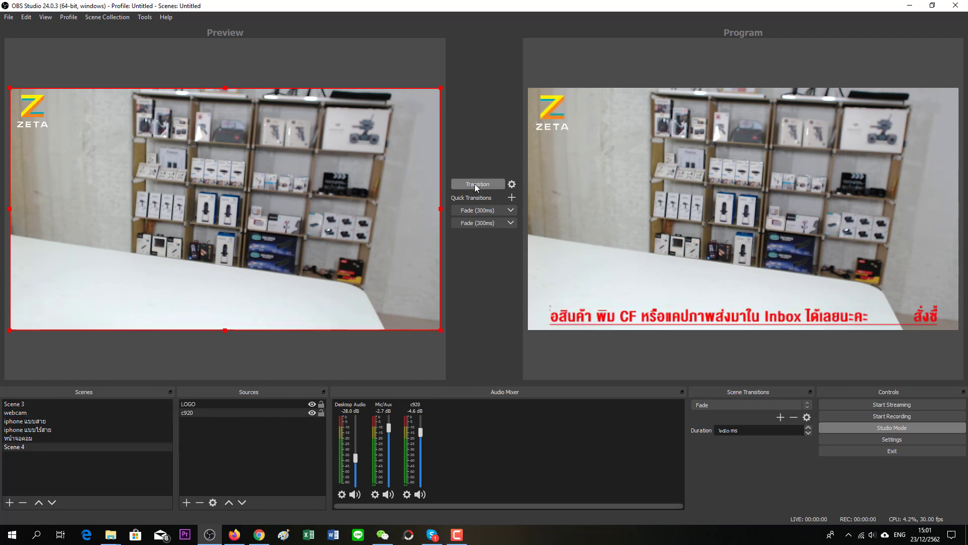
click(16, 412)
click(15, 404)
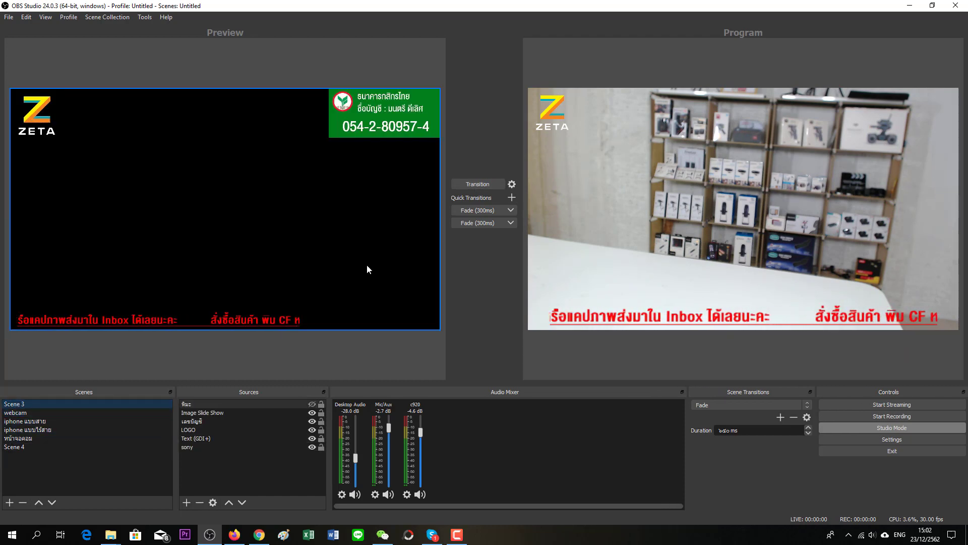
click(467, 185)
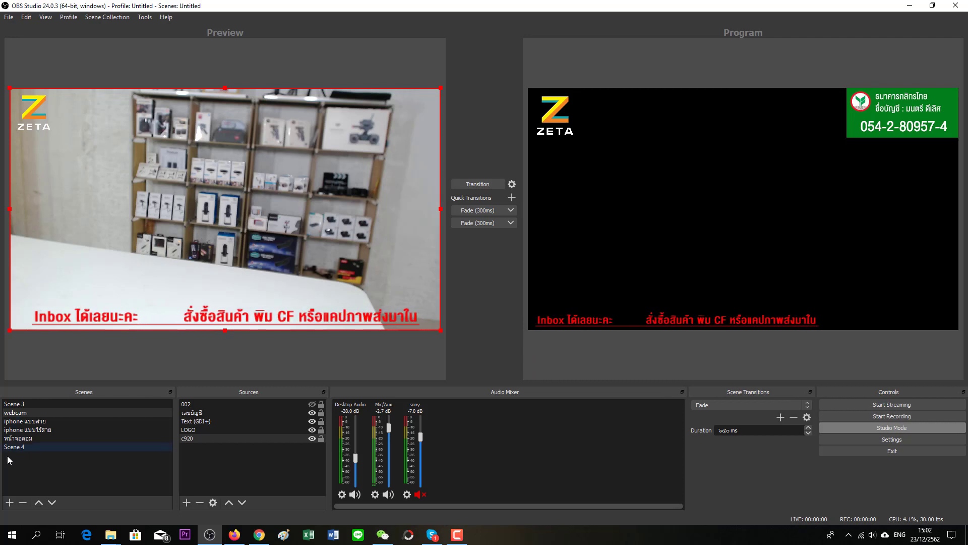
Load the iphone แบบสาย and webcam scenes into the preview in turn, and turn off Studio Mode.
click(15, 421)
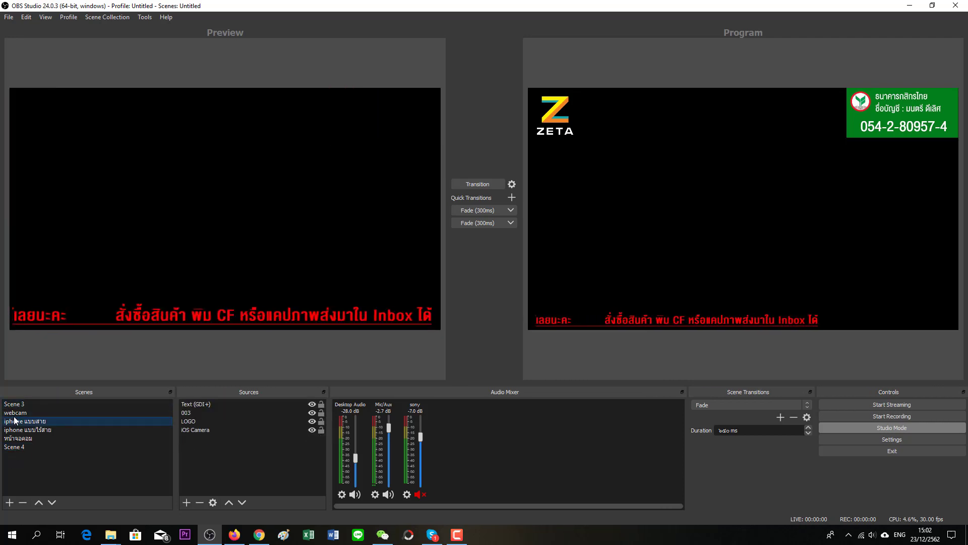
click(20, 412)
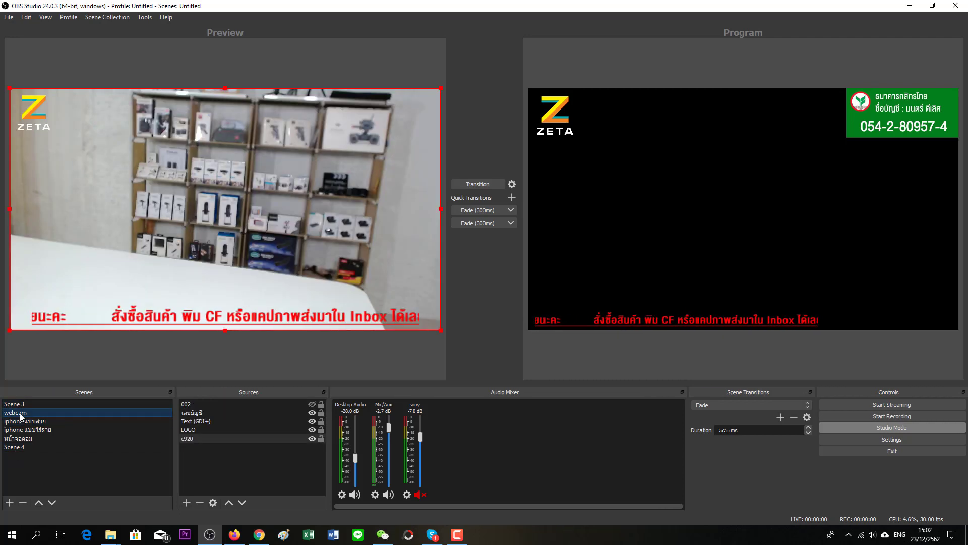
click(875, 427)
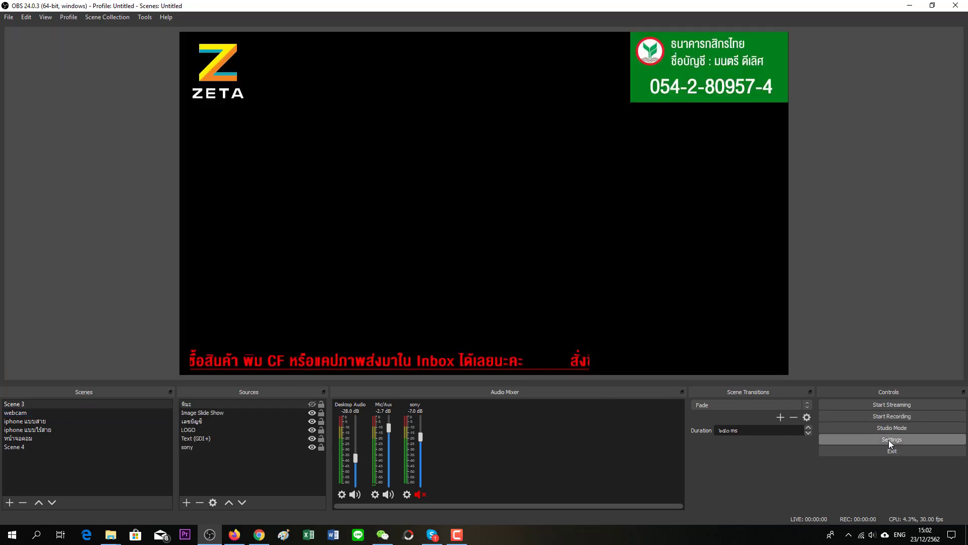
Open the stream settings and set the streaming service to Facebook Live.
click(888, 440)
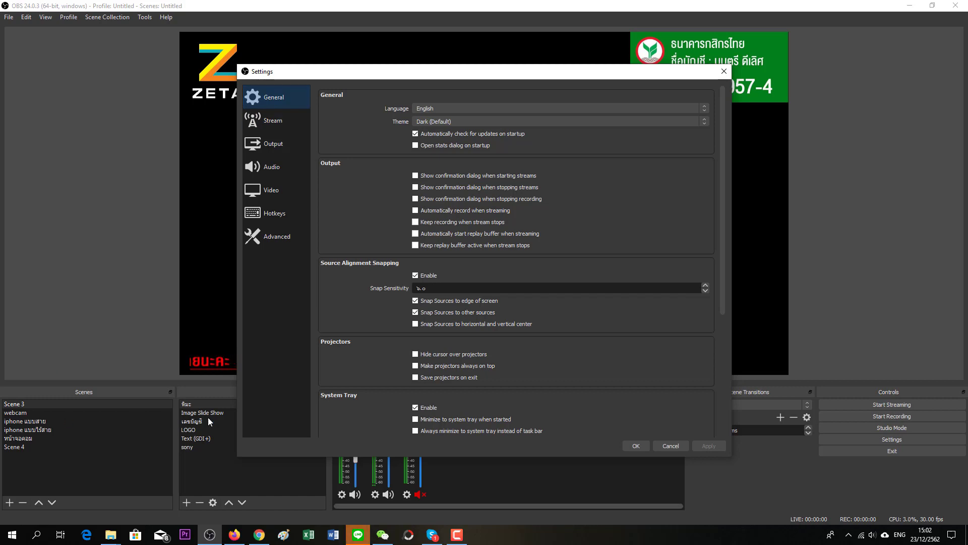
drag(515, 75, 590, 55)
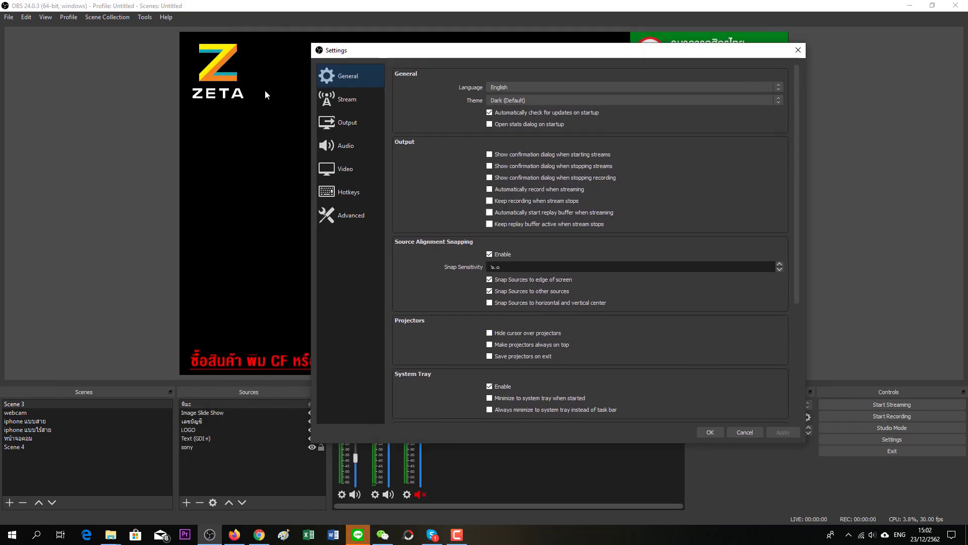
click(332, 101)
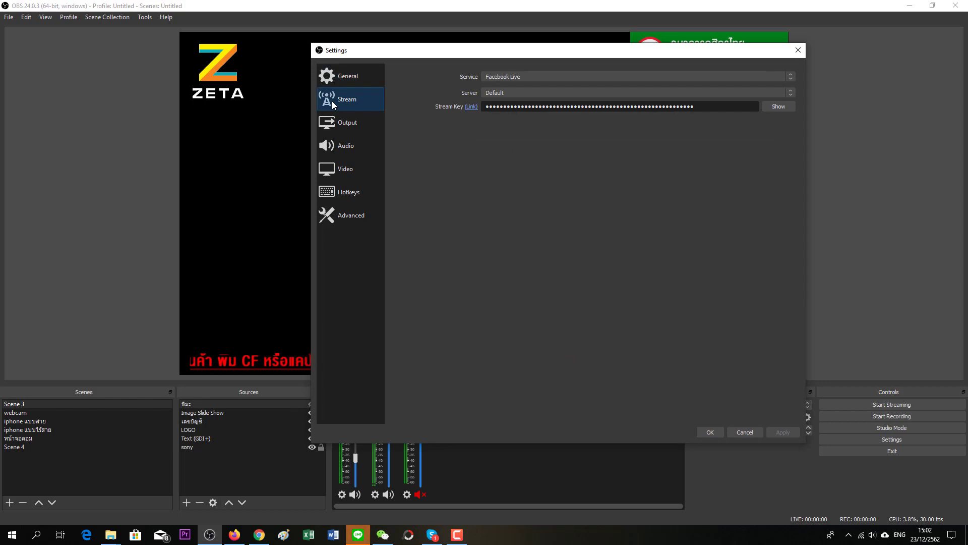
click(543, 79)
click(543, 78)
click(543, 77)
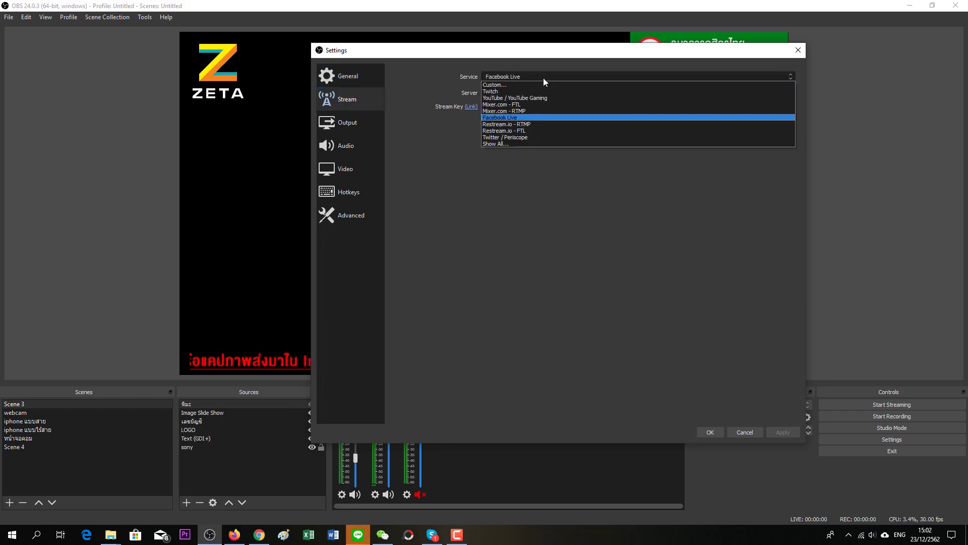
click(510, 116)
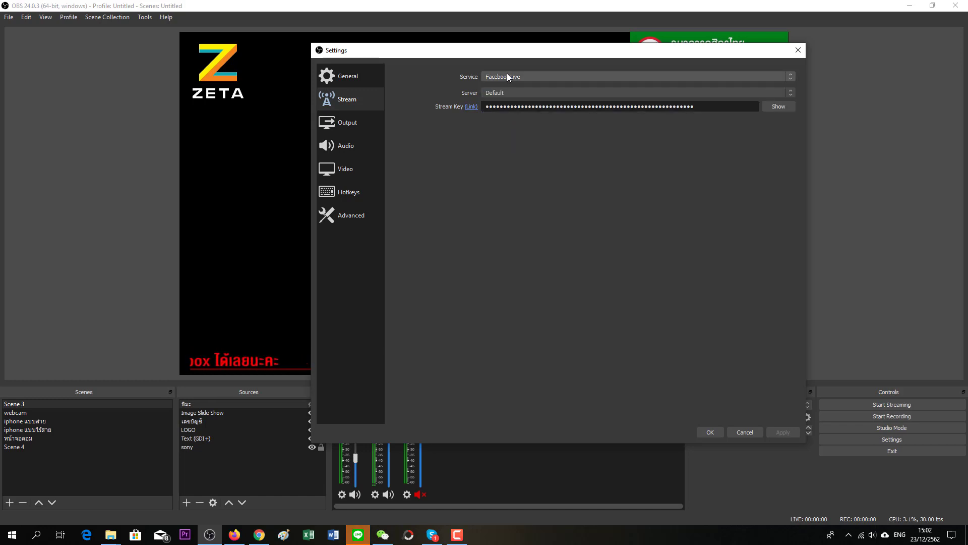
click(507, 71)
click(509, 116)
click(511, 77)
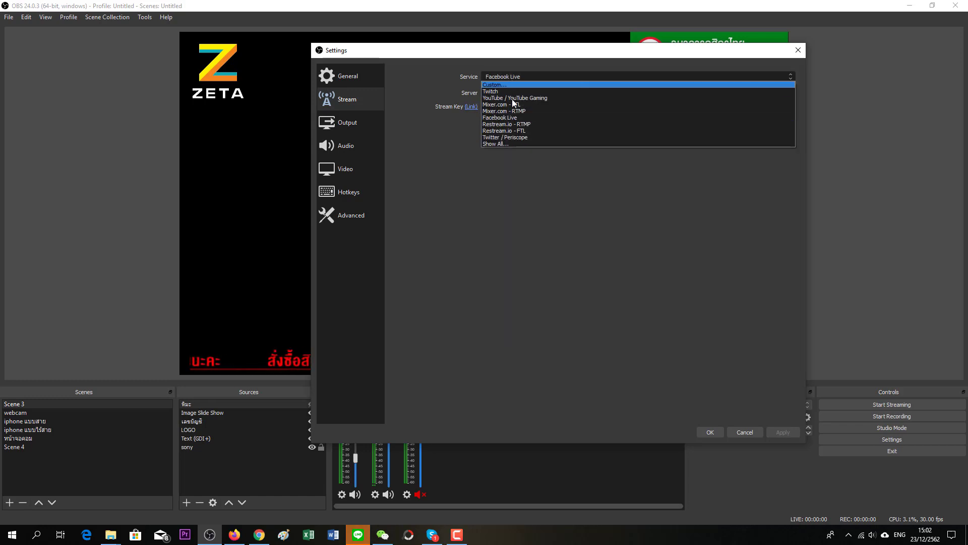
click(509, 115)
Set the stream server to Default and select the whole existing stream key.
click(510, 93)
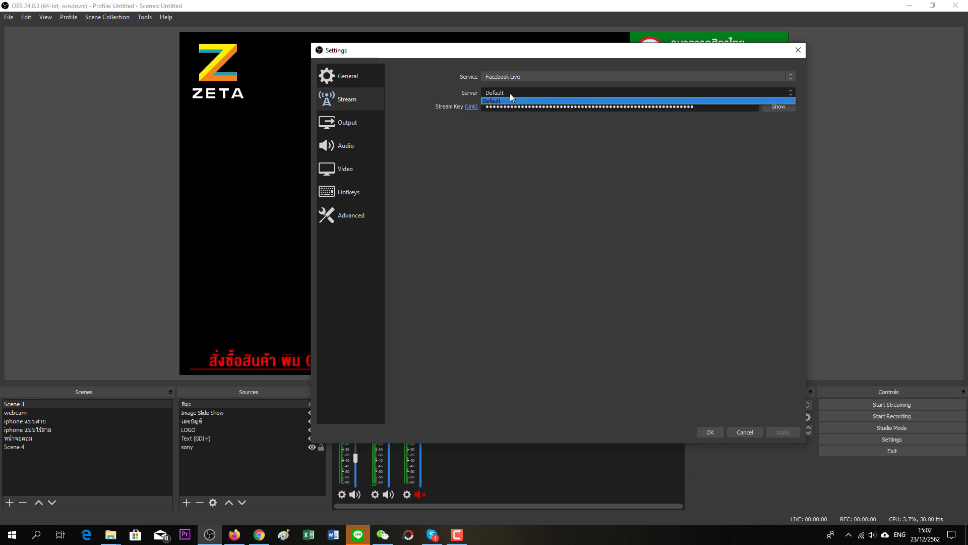
click(509, 101)
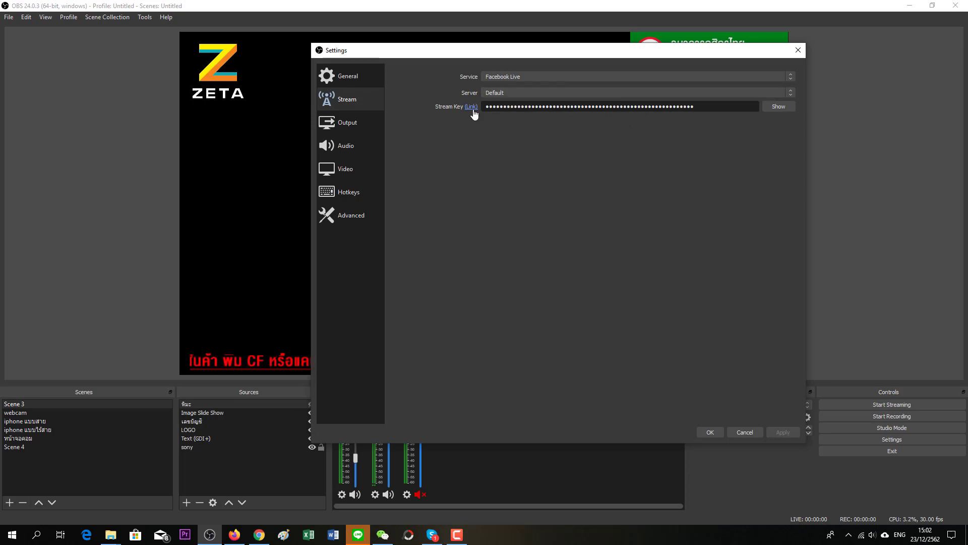
double_click(501, 106)
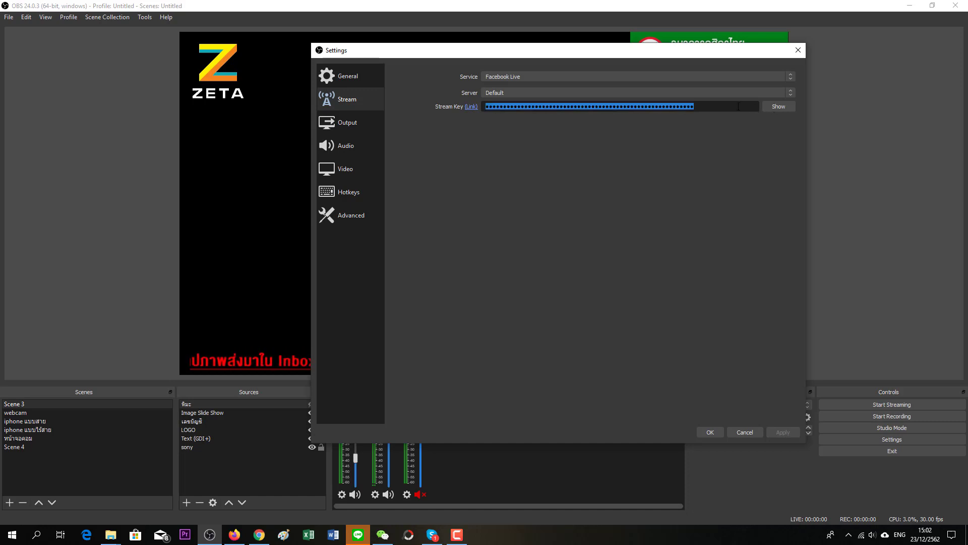
Switch to Firefox and create a live video on the Zetashoponline Facebook page using the เชื่อมต่อ (Connect) option.
click(234, 534)
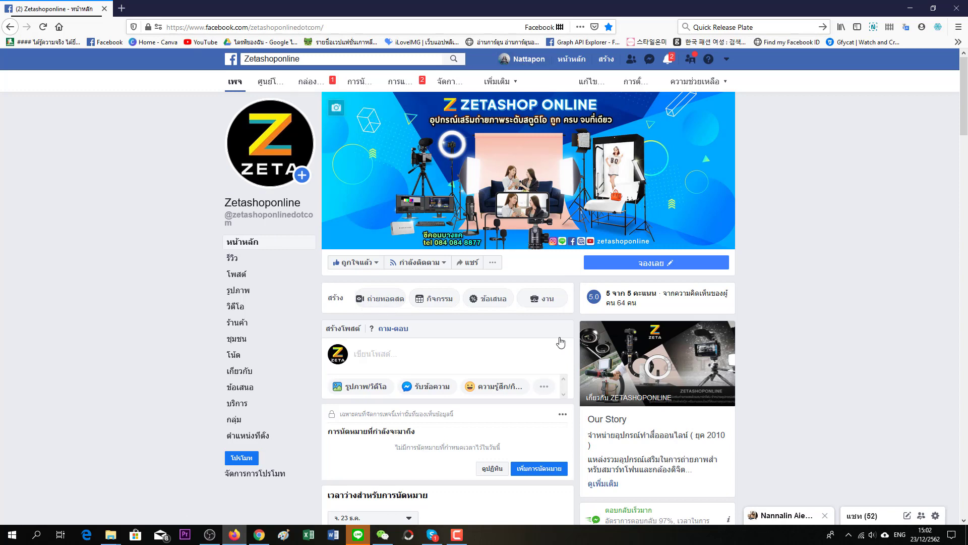
click(383, 303)
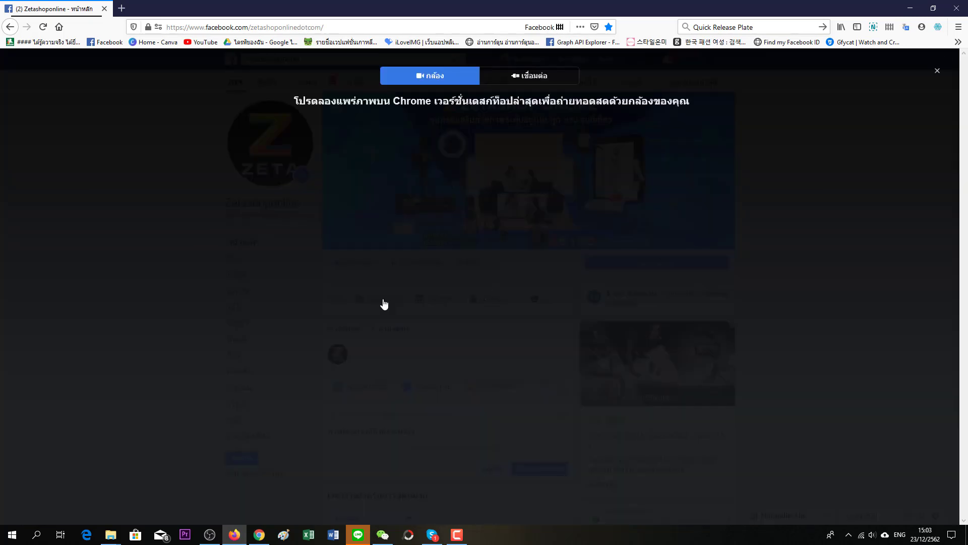
click(508, 79)
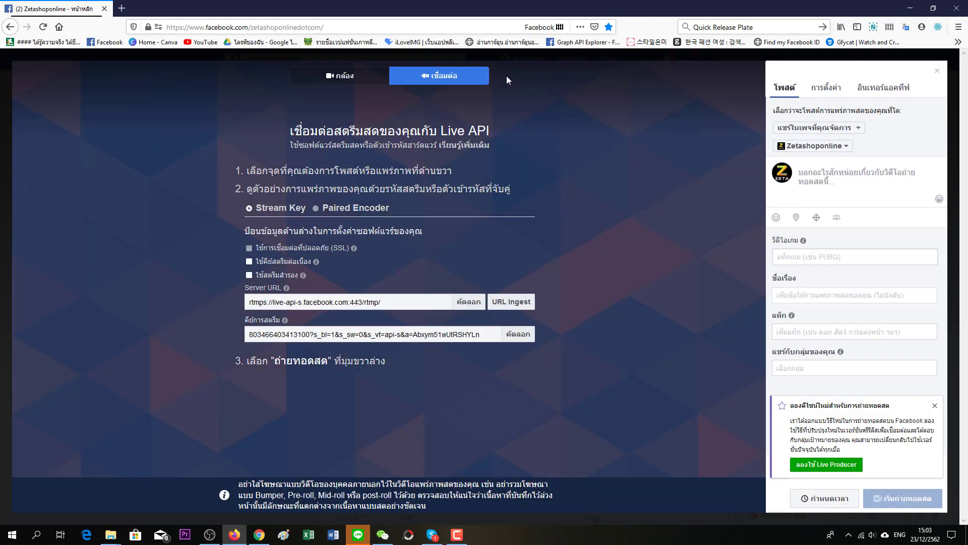
Check the destination options for the Facebook live post and copy the broadcast's stream key.
click(837, 130)
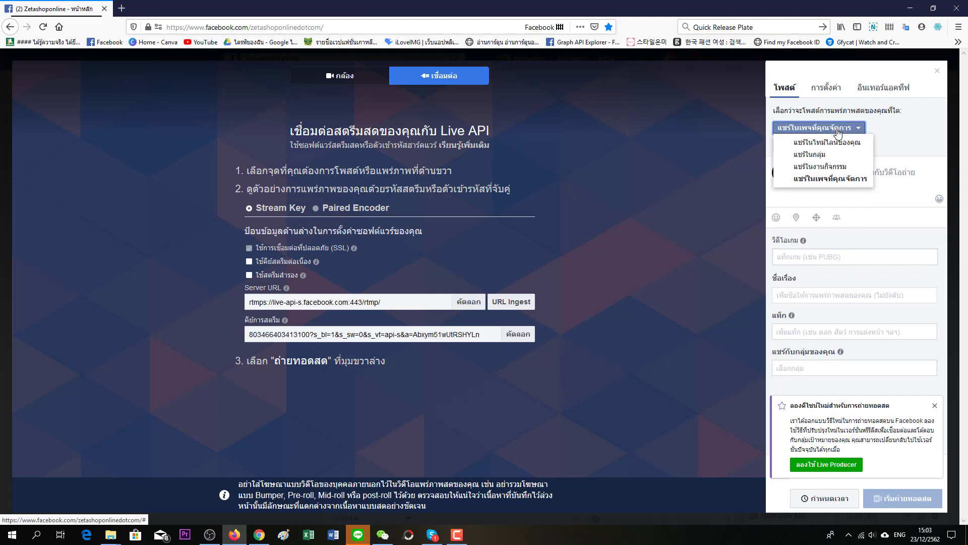
click(835, 130)
click(877, 190)
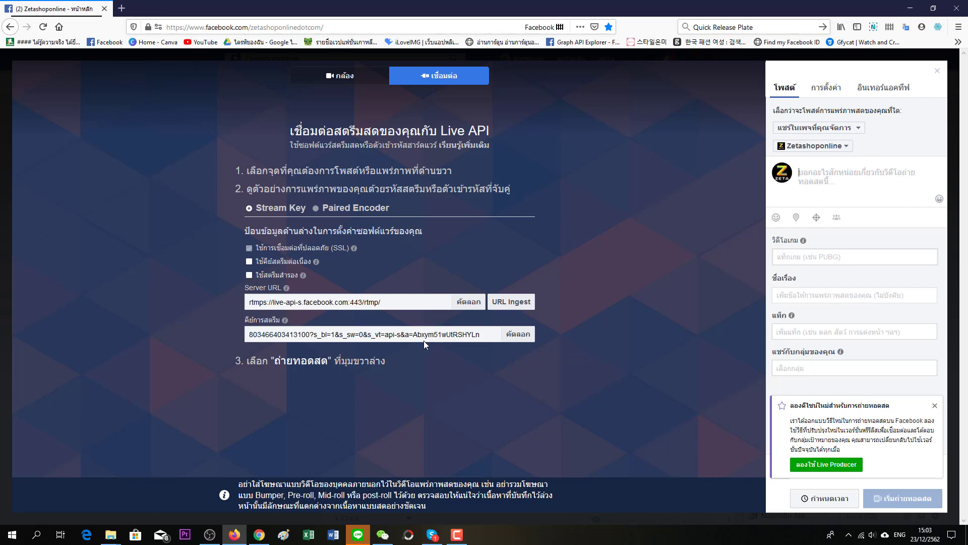
click(520, 335)
drag(239, 323, 280, 321)
click(519, 335)
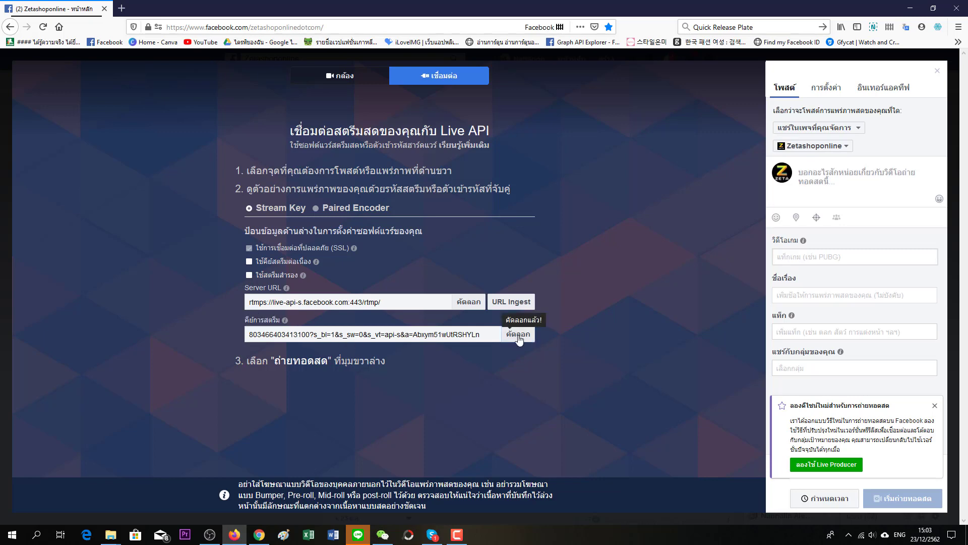
Switch back to OBS, replace the stream key with the copied one, and apply and close the settings.
click(209, 534)
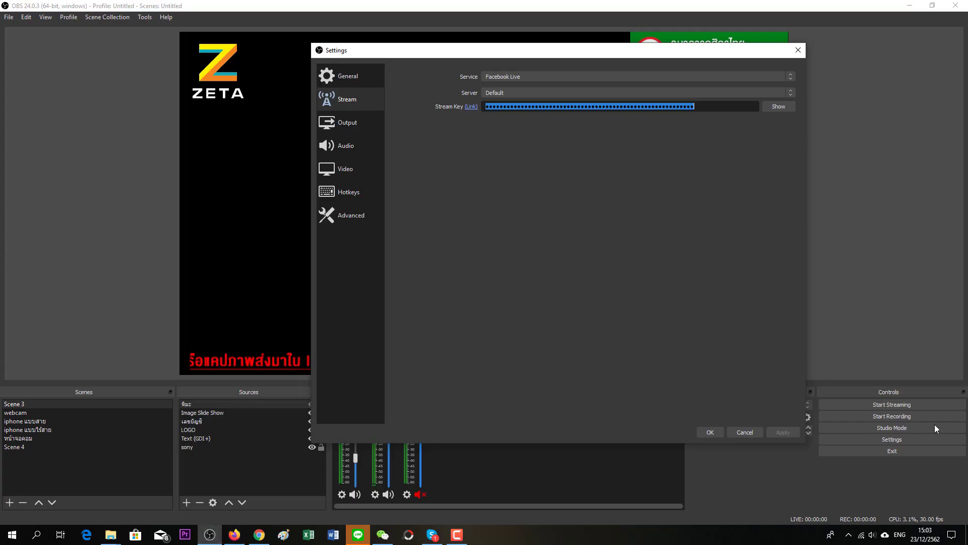
click(741, 109)
key(ctrl+a)
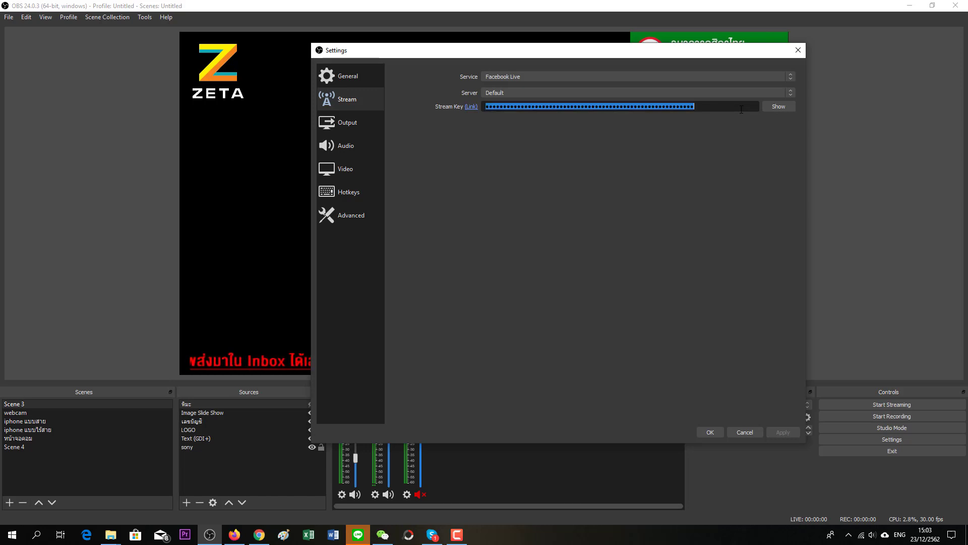
key(ctrl+v)
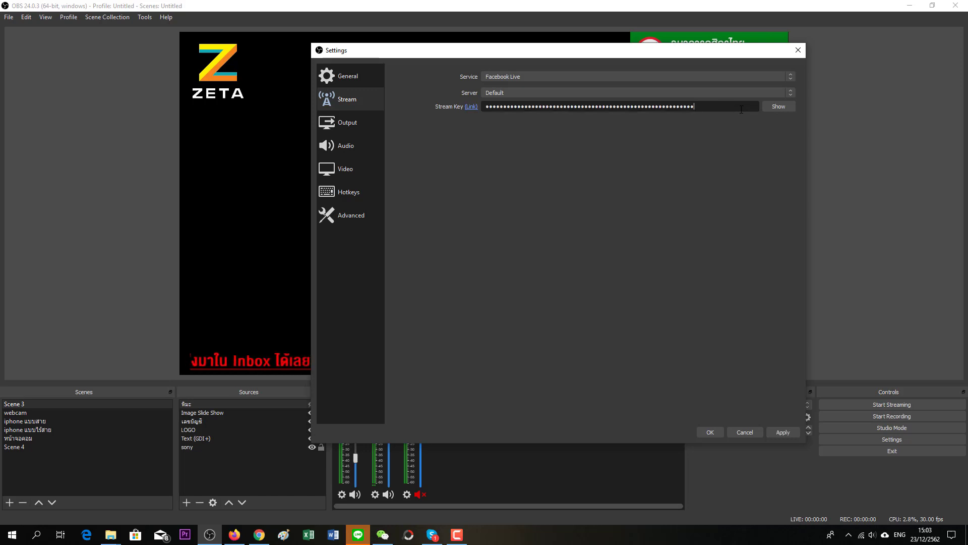
click(773, 428)
click(714, 433)
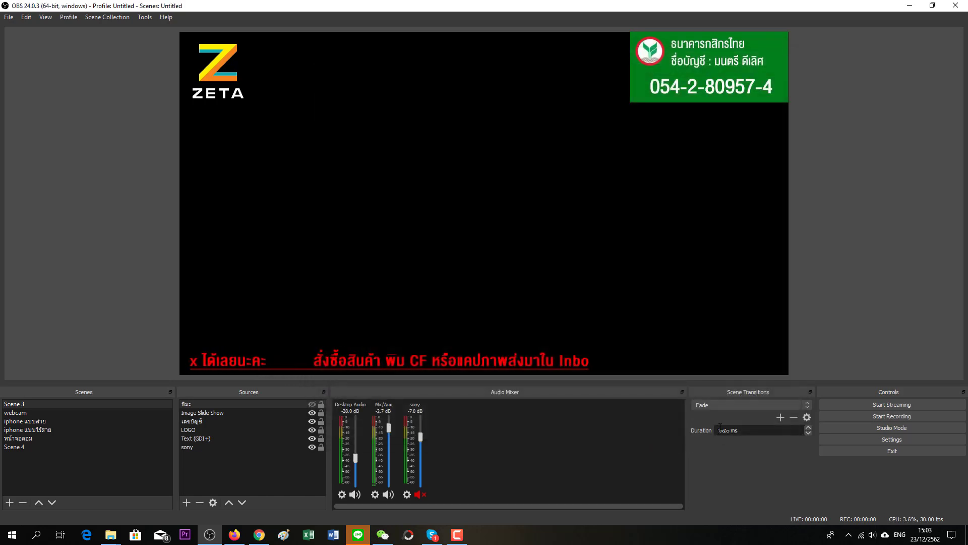
Activate Scene 4 and set the output mode to Advanced in the output settings.
click(16, 447)
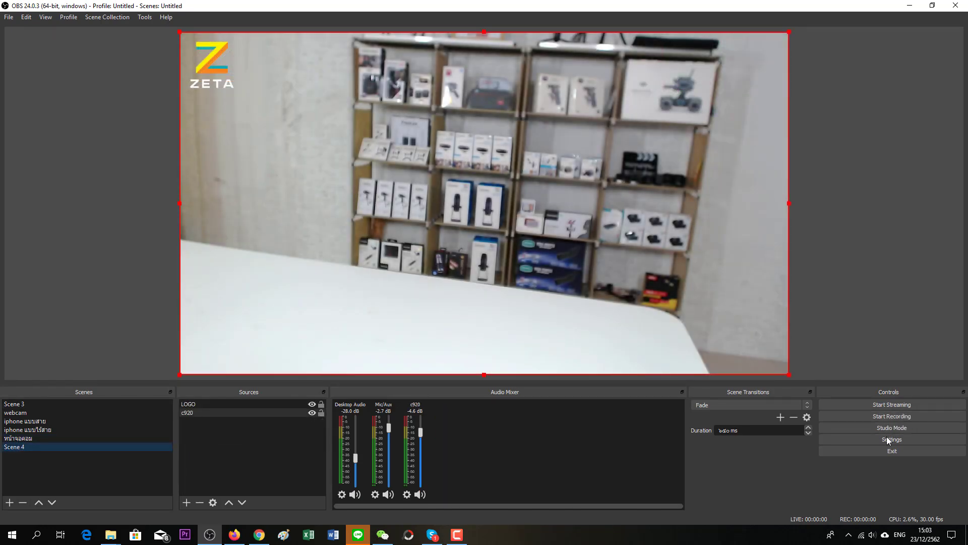
click(886, 439)
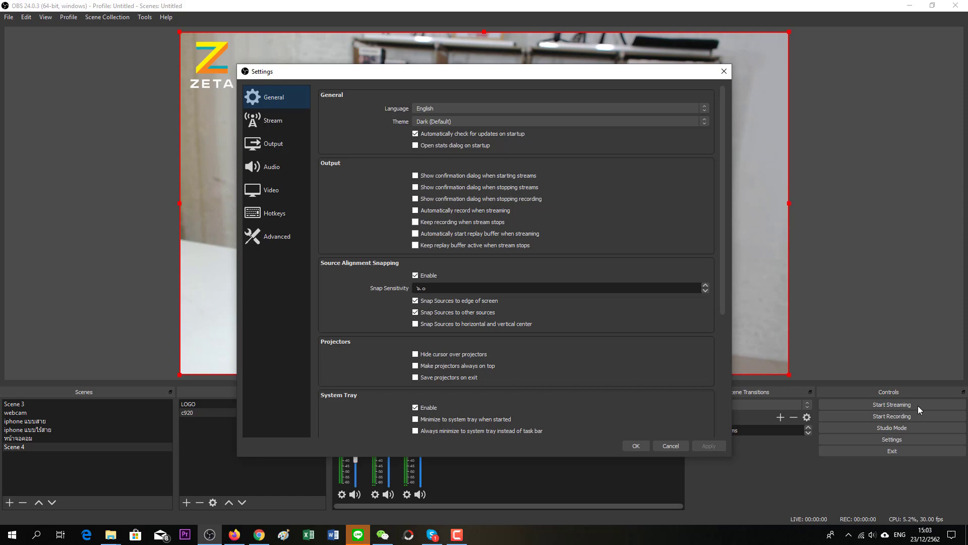
click(271, 144)
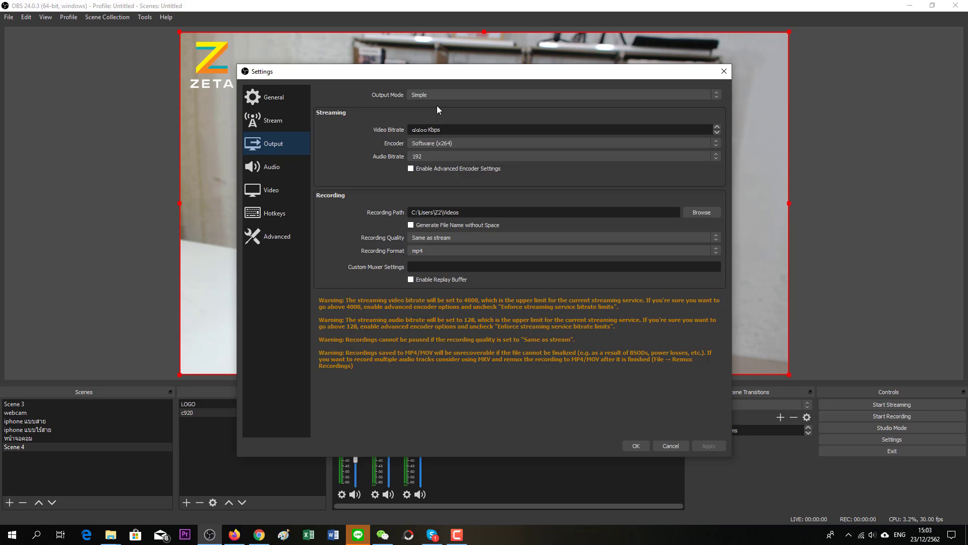
click(433, 91)
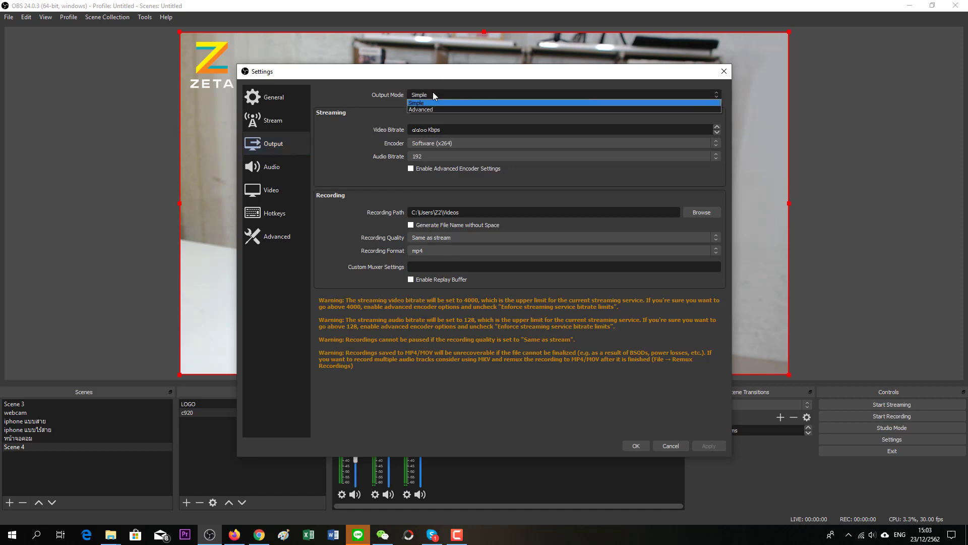
click(432, 92)
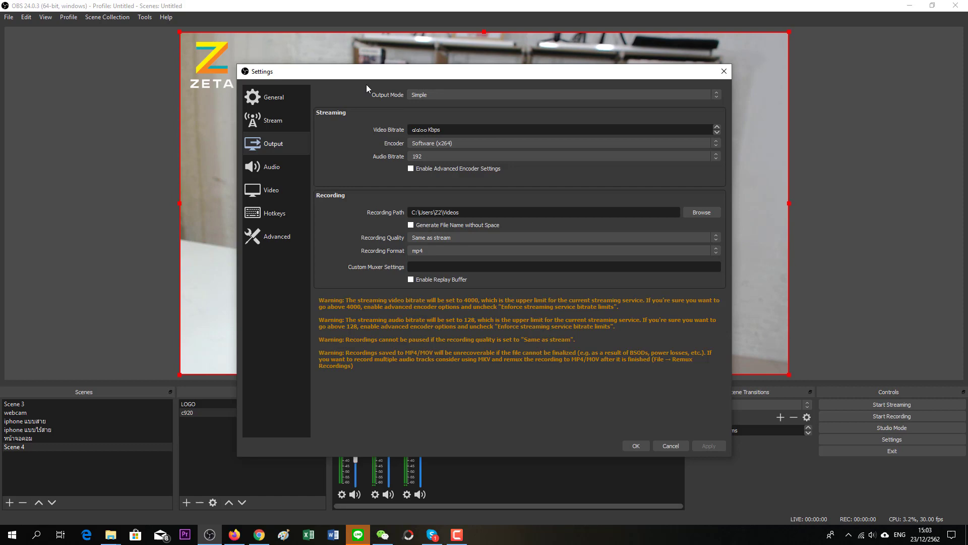
click(432, 93)
click(431, 109)
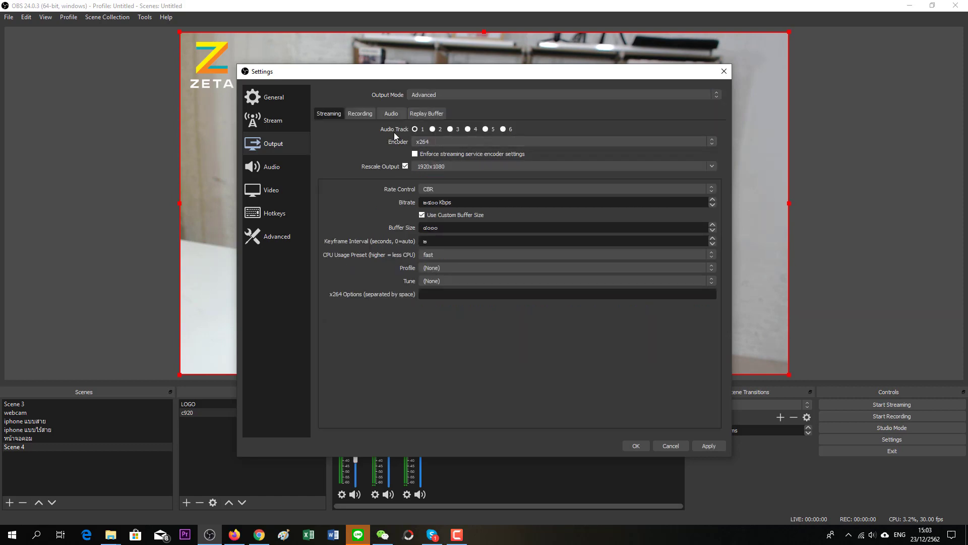
Set the streaming output's rescale resolution to 1280x720 and check its bitrate.
double_click(461, 167)
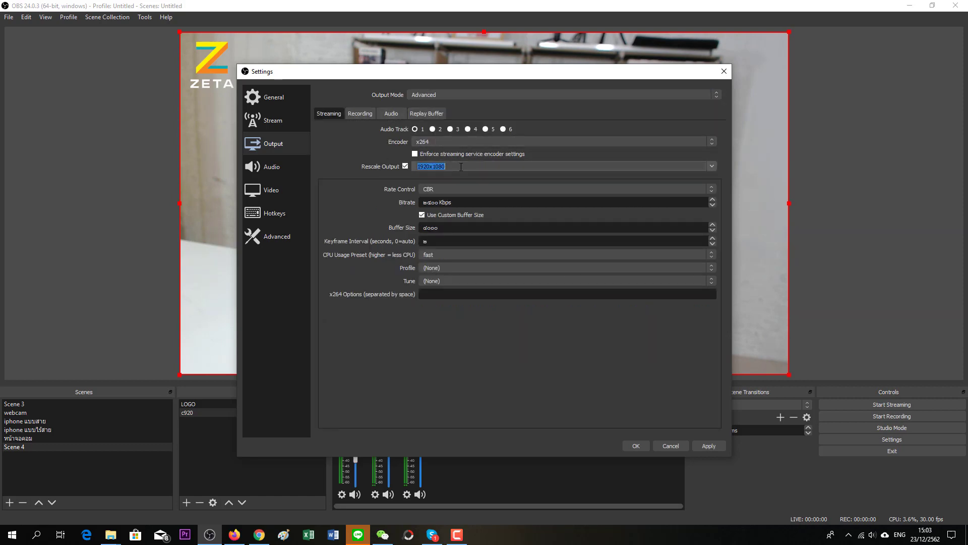
click(455, 169)
drag(647, 71, 770, 73)
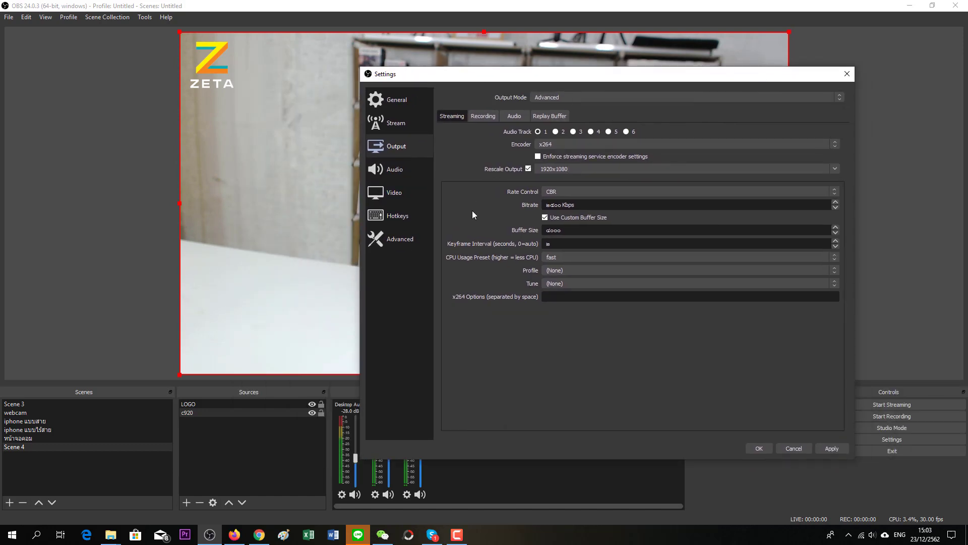
double_click(581, 170)
text(1280)
double_click(574, 167)
click(577, 169)
double_click(590, 204)
triple_click(590, 203)
Set the recording output type to Standard with mp4 as the recording format.
click(486, 117)
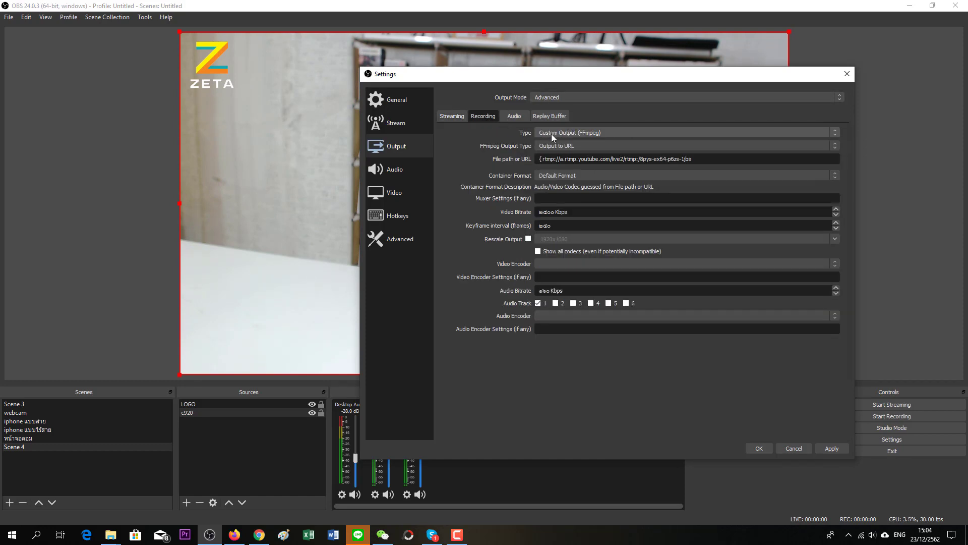
click(567, 132)
click(603, 145)
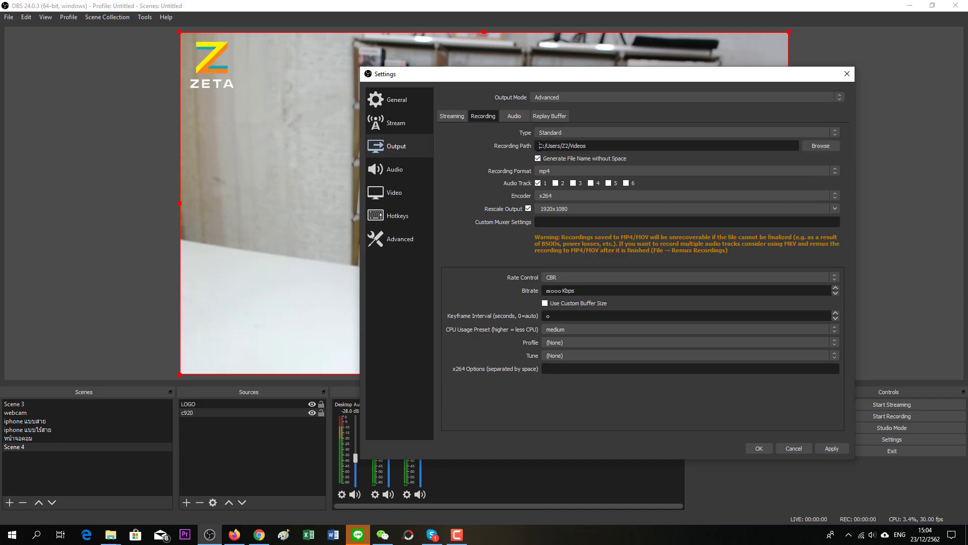
drag(539, 145, 587, 146)
click(593, 145)
click(577, 171)
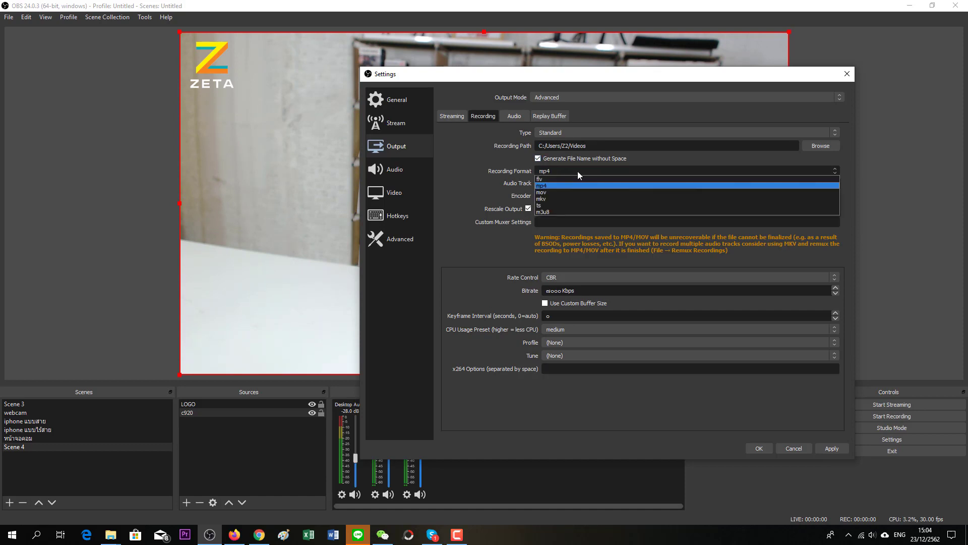
click(555, 184)
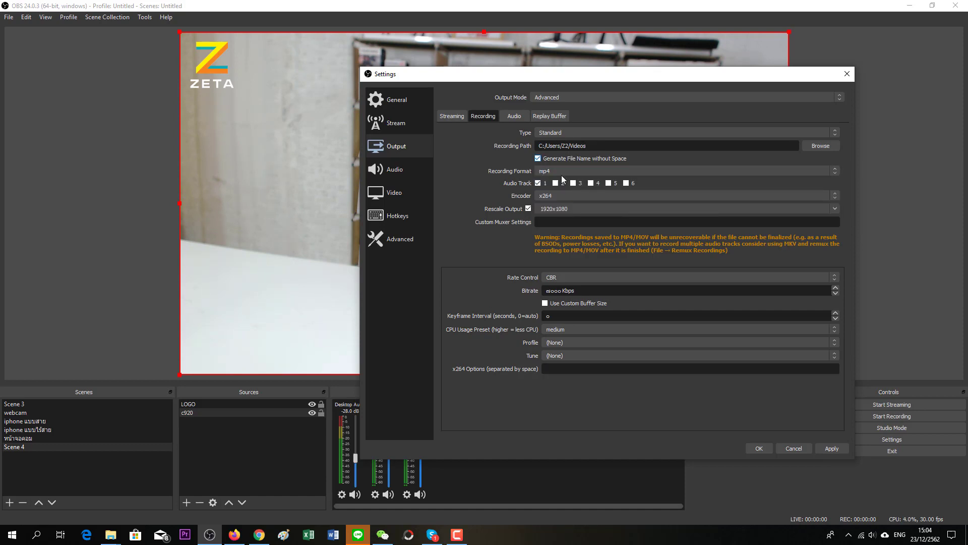
click(633, 212)
Compare the streaming and recording output settings, and look through the audio track and replay buffer options.
click(457, 119)
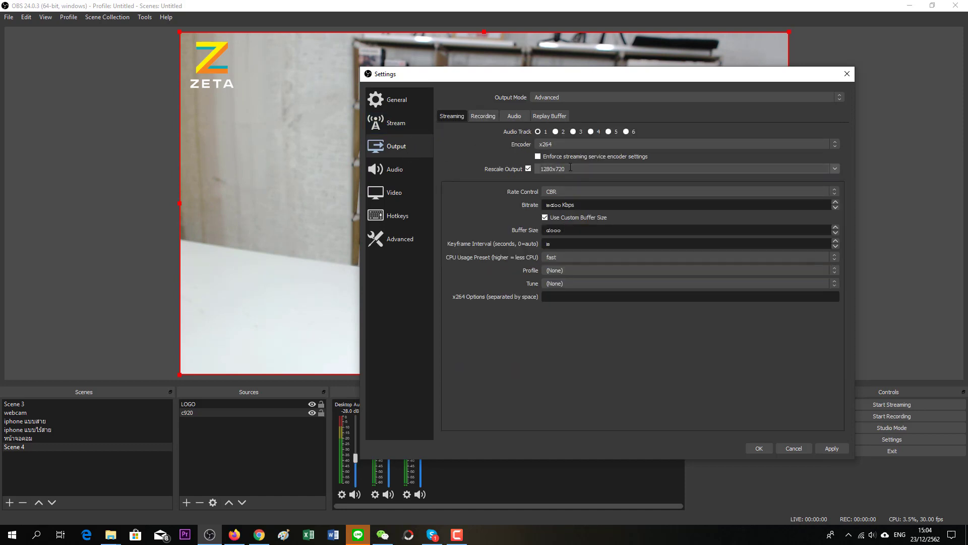
click(483, 116)
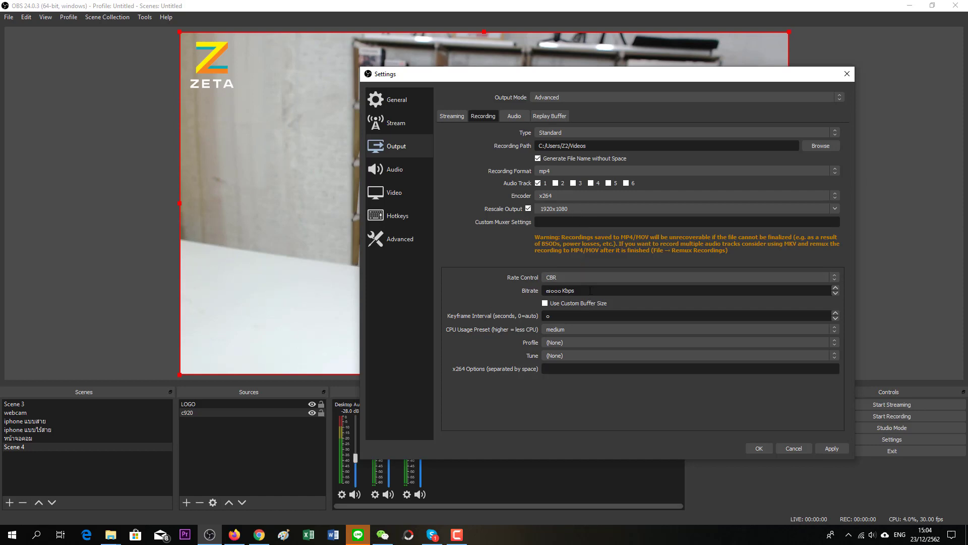
click(514, 116)
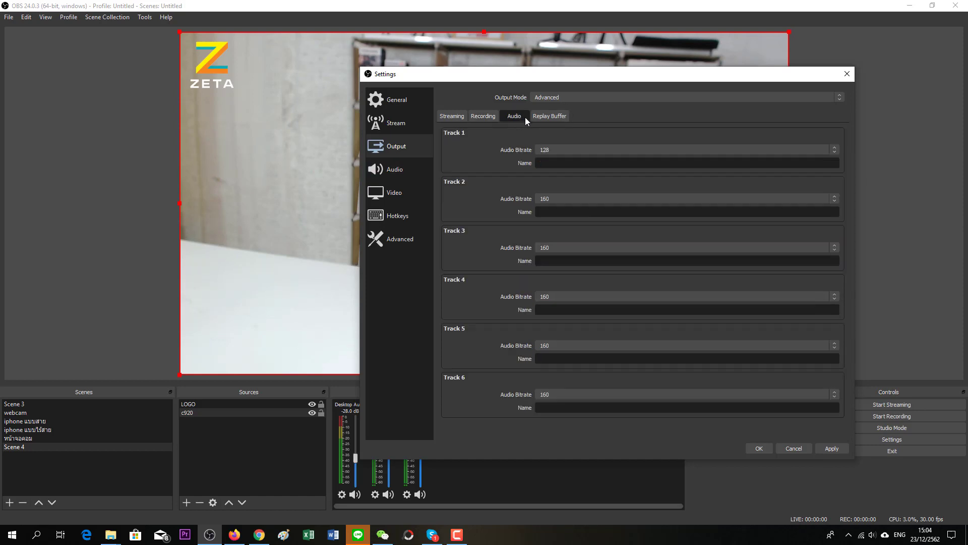
click(549, 116)
click(452, 116)
click(476, 117)
click(446, 115)
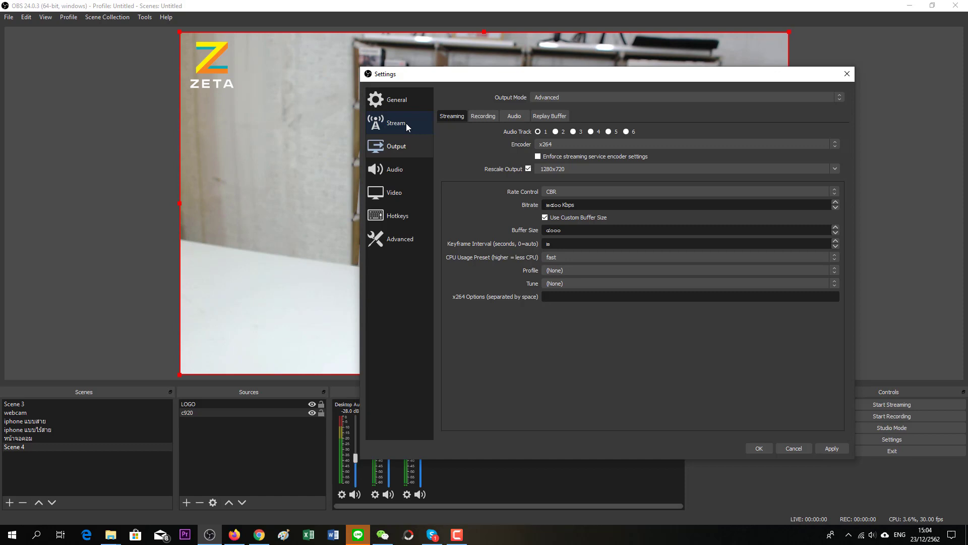
Save the output settings and run a test stream, checking its preview on the Facebook live page in Firefox before stopping it in OBS.
click(751, 448)
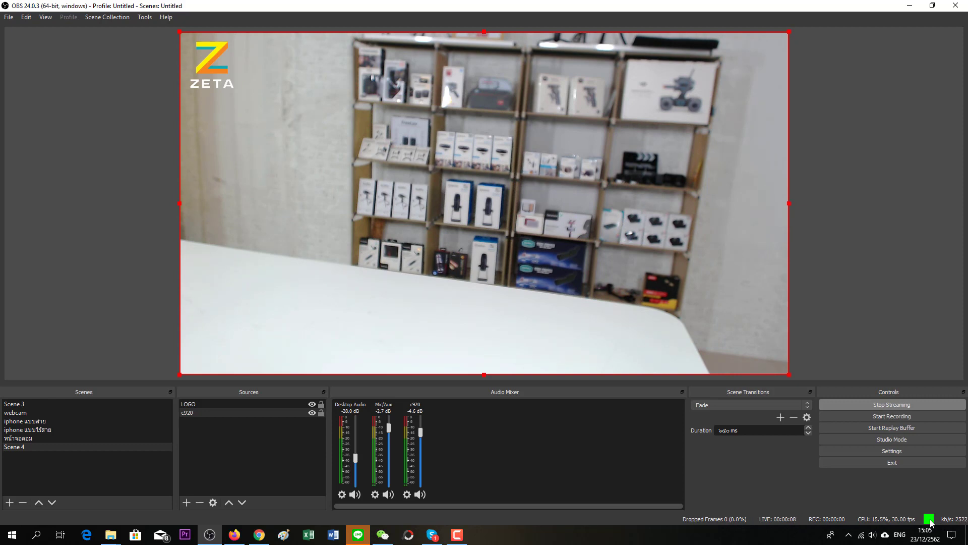
click(237, 537)
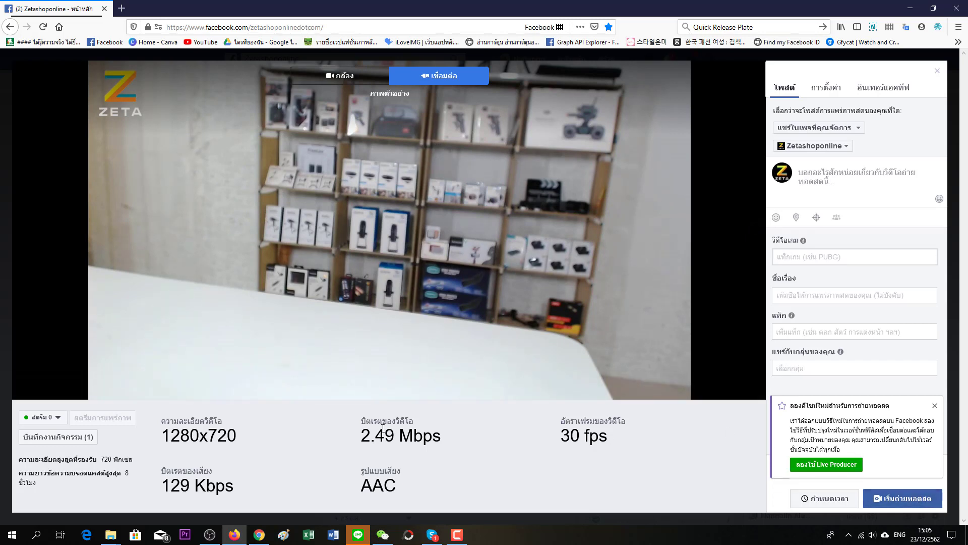
click(210, 534)
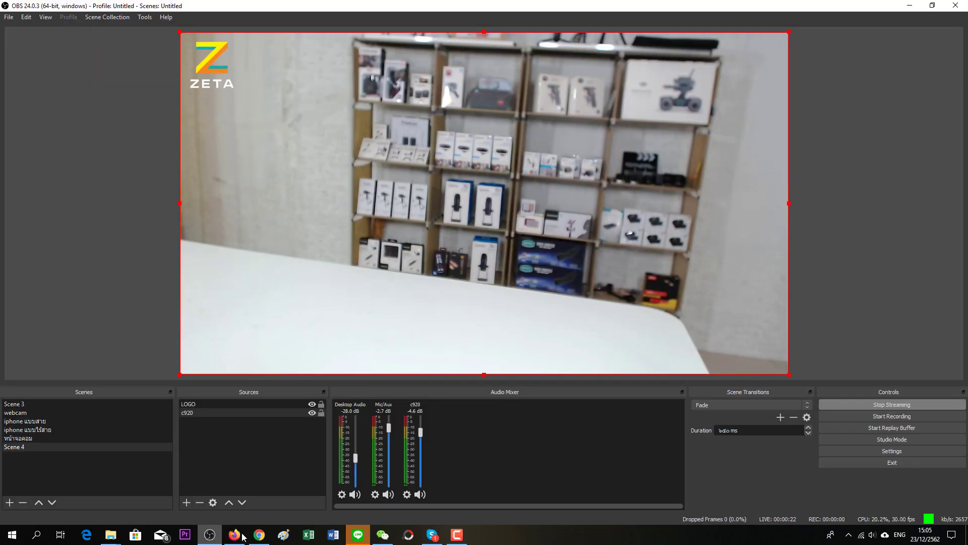
click(876, 405)
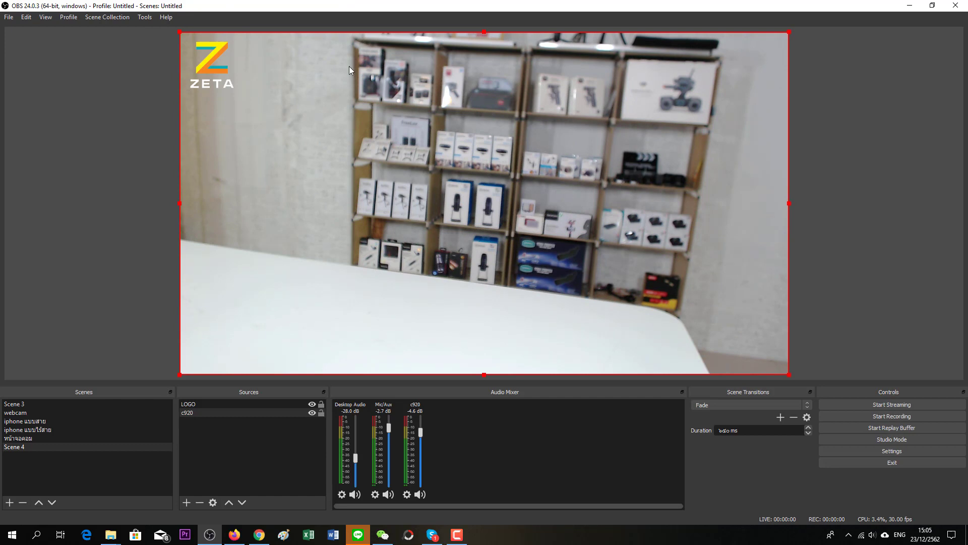
Set the base canvas resolution to 720x1280 in the video settings and save the change.
click(856, 450)
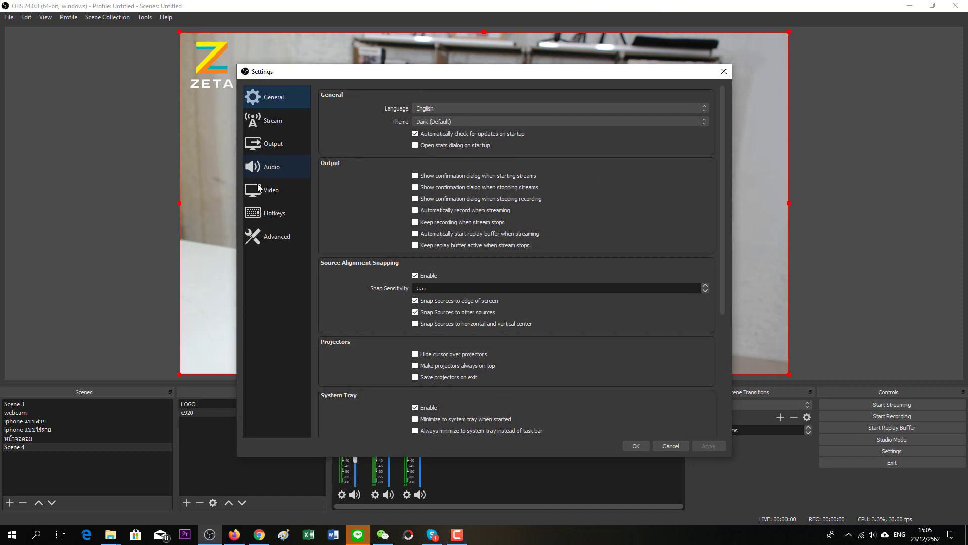
click(259, 190)
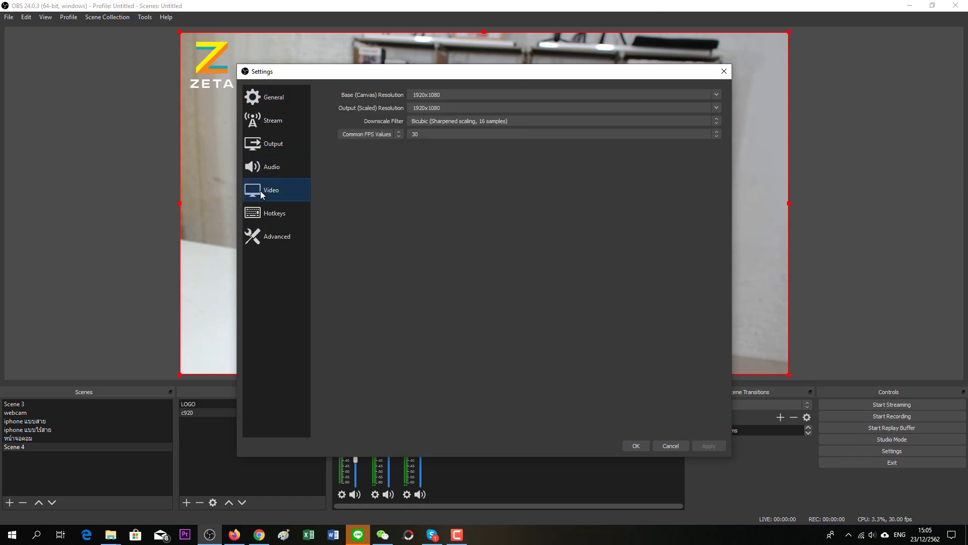
double_click(453, 97)
text(720x1280)
click(711, 446)
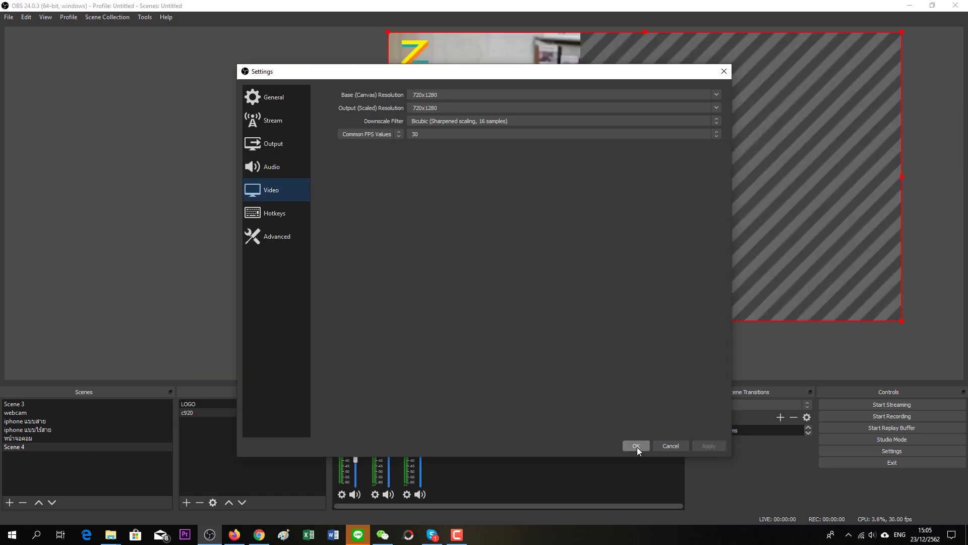
click(637, 447)
Shrink the c920 camera source and reposition it over the upper part of the vertical canvas.
drag(563, 207, 1, 203)
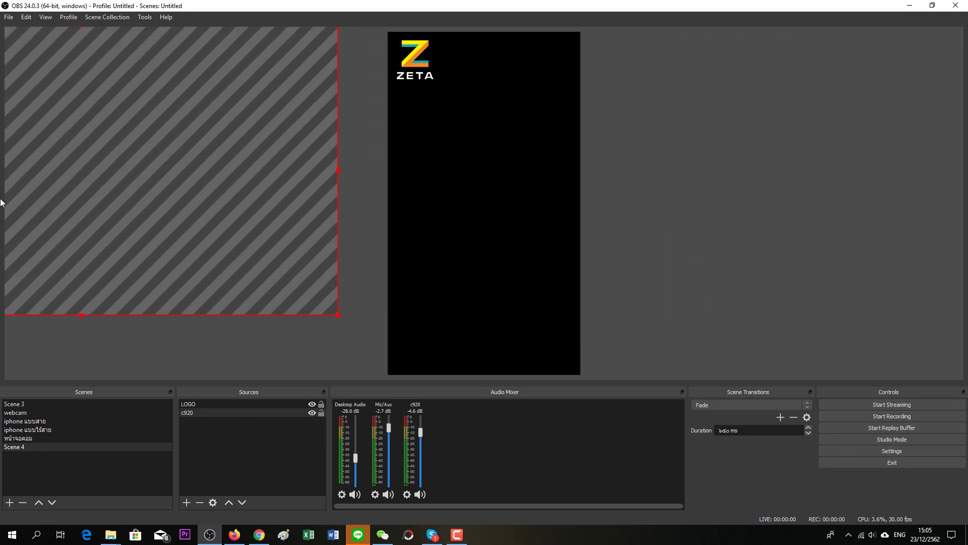
drag(305, 119, 701, 141)
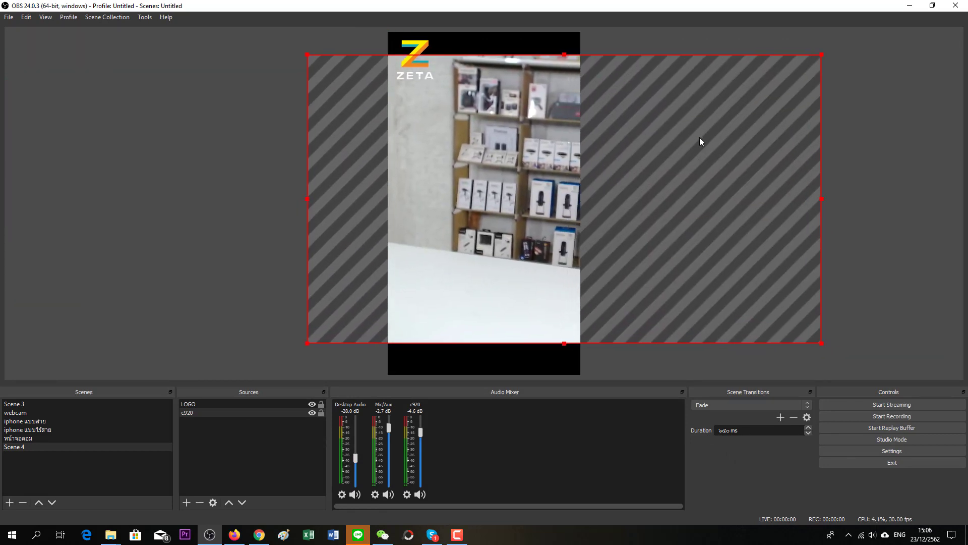
drag(813, 54, 492, 139)
right_click(524, 167)
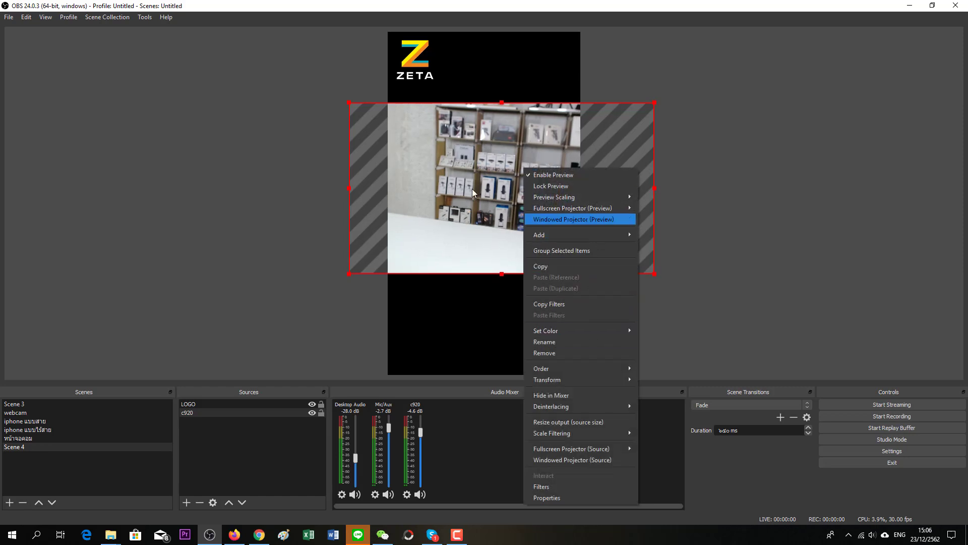
click(494, 149)
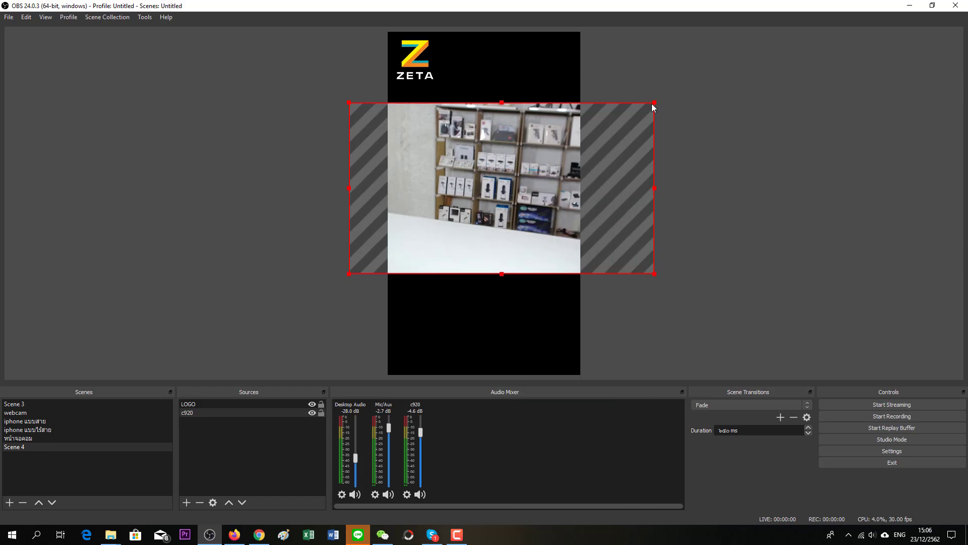
drag(652, 104, 676, 80)
Rotate the c920 source 90 degrees clockwise and move and enlarge it to fill the vertical canvas.
right_click(517, 149)
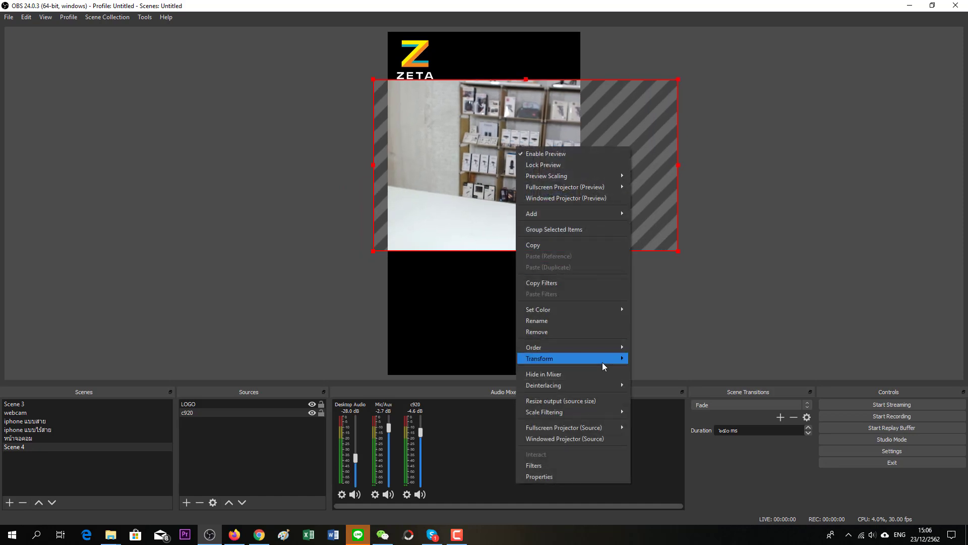
mouse_move(602, 358)
click(678, 410)
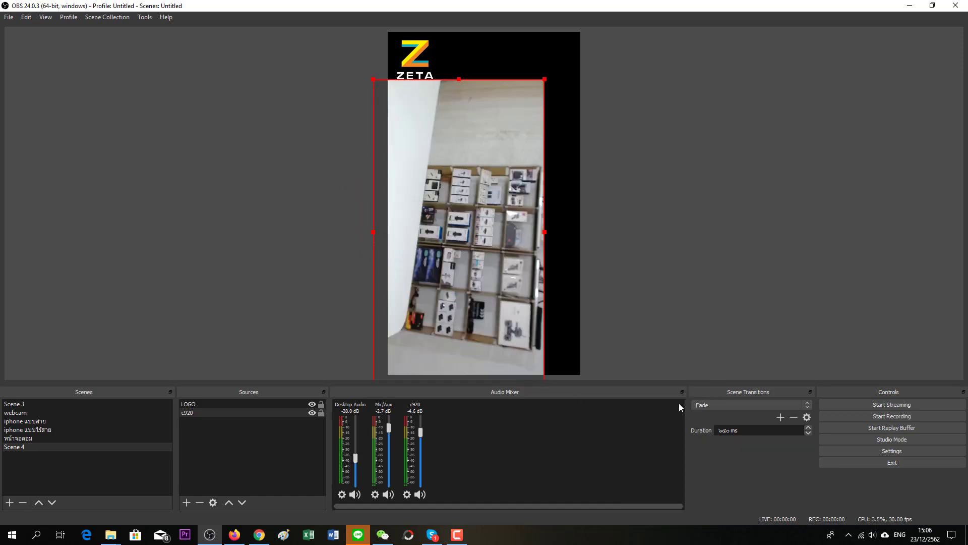
drag(473, 177, 487, 132)
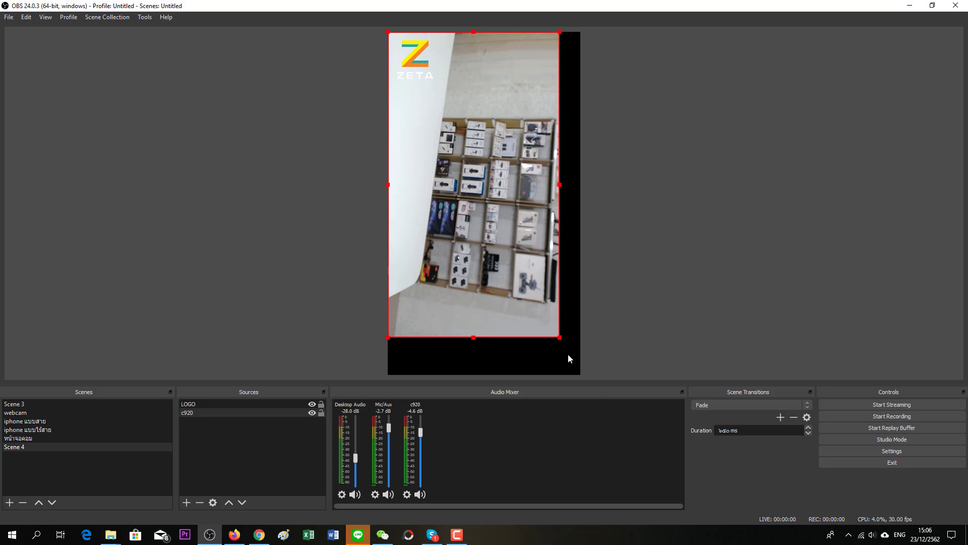
drag(561, 340, 578, 374)
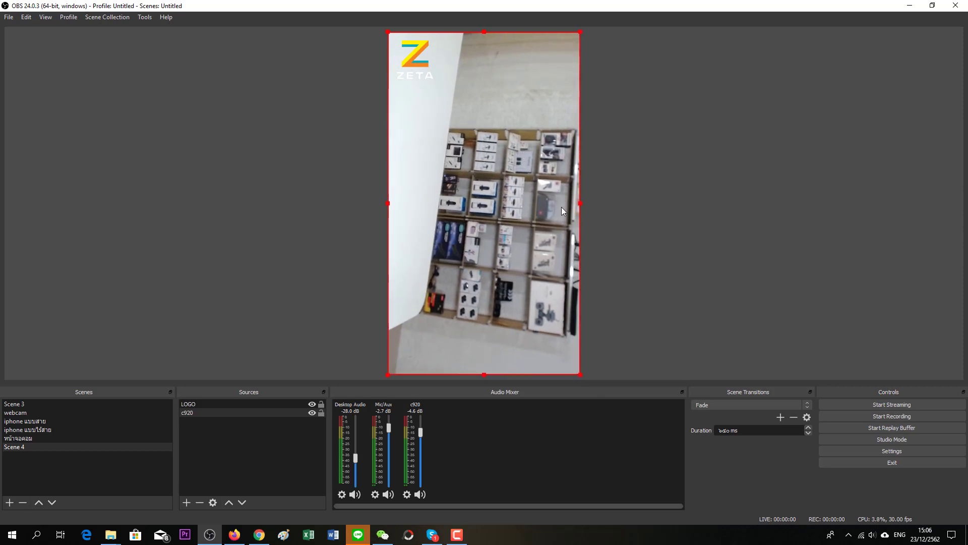
Try further rotations of the c920 source: 90 degrees clockwise twice and 180 degrees once.
right_click(525, 185)
mouse_move(606, 398)
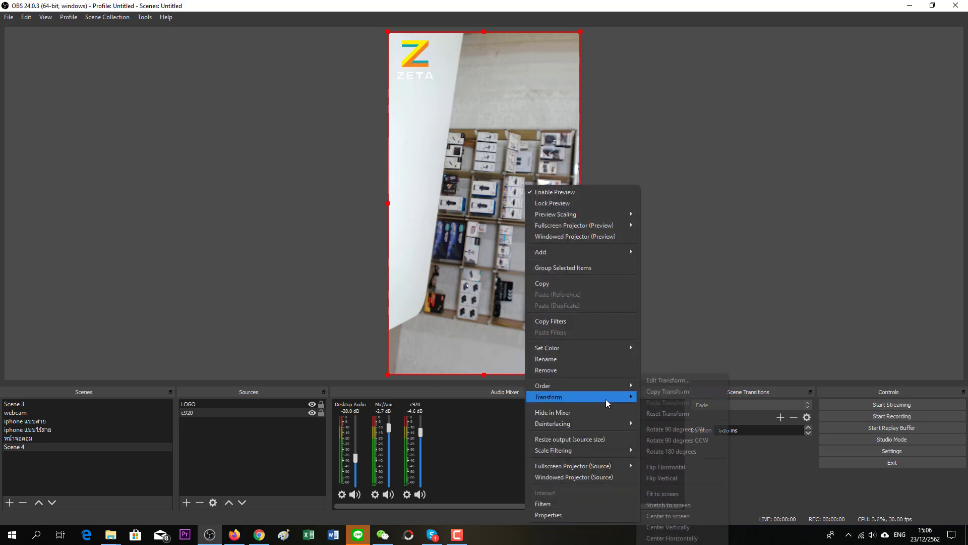
click(696, 430)
right_click(567, 140)
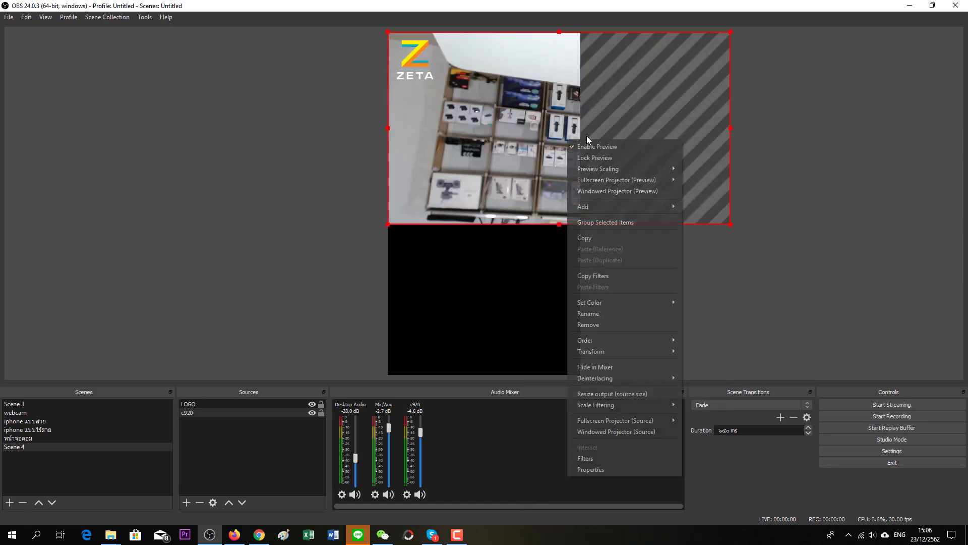
mouse_move(658, 353)
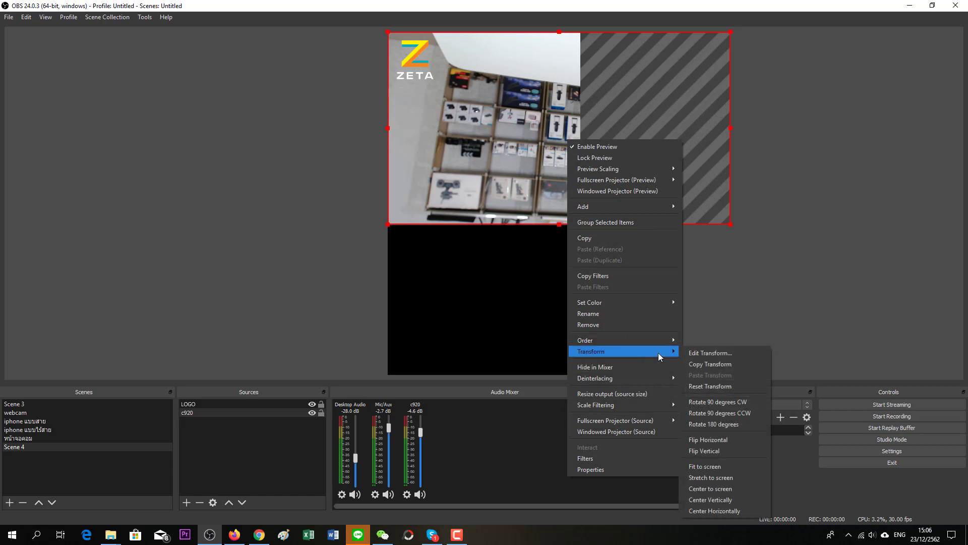
click(705, 402)
right_click(501, 190)
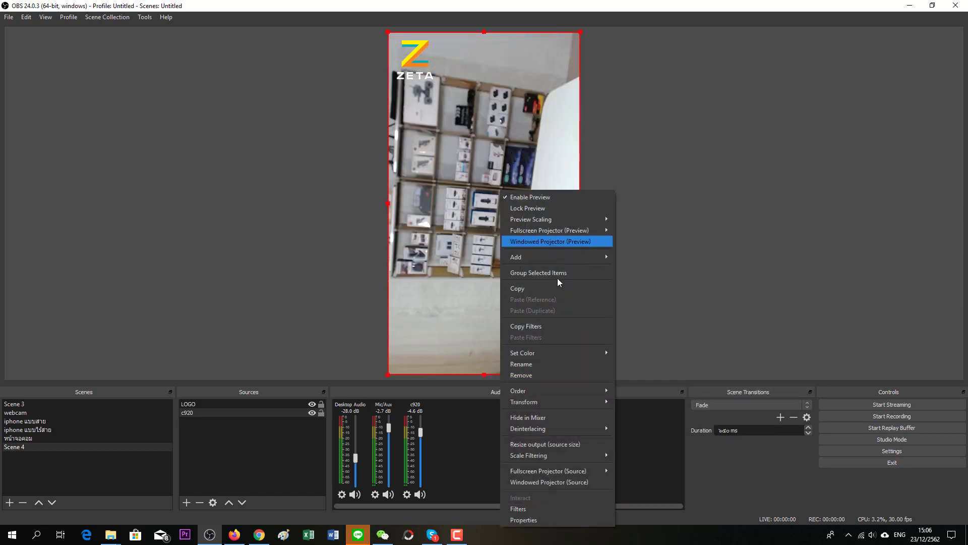
mouse_move(541, 402)
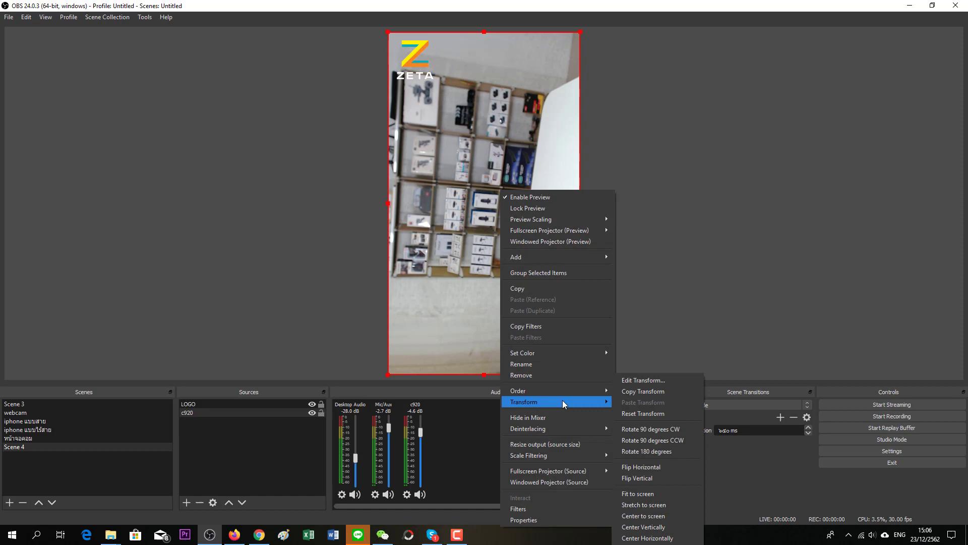
click(637, 452)
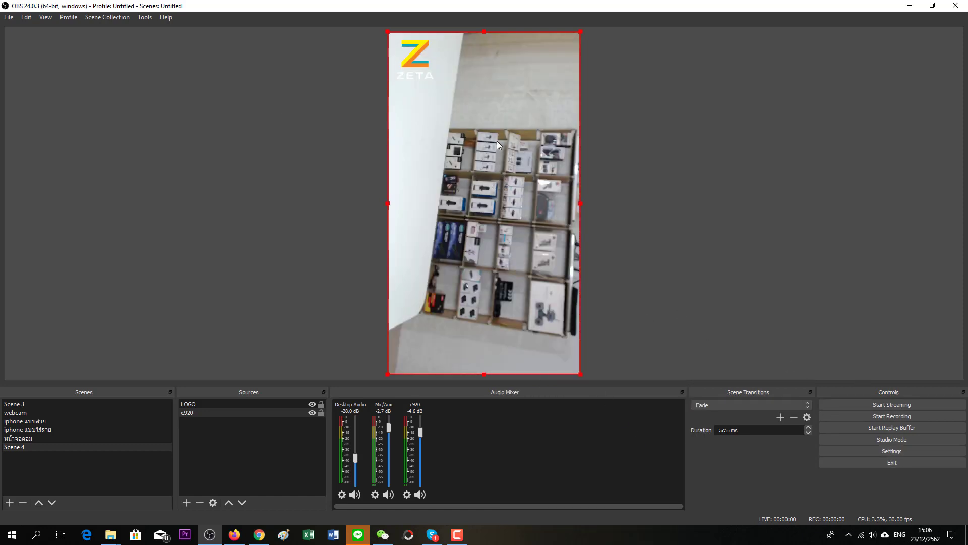
Check the streaming rescale resolution in the output settings and leave without changing it.
click(874, 449)
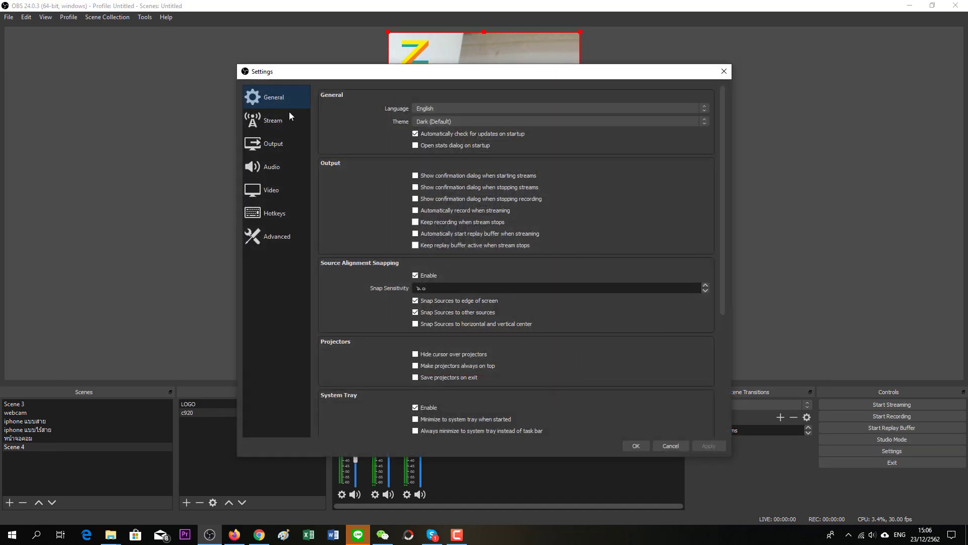
click(281, 148)
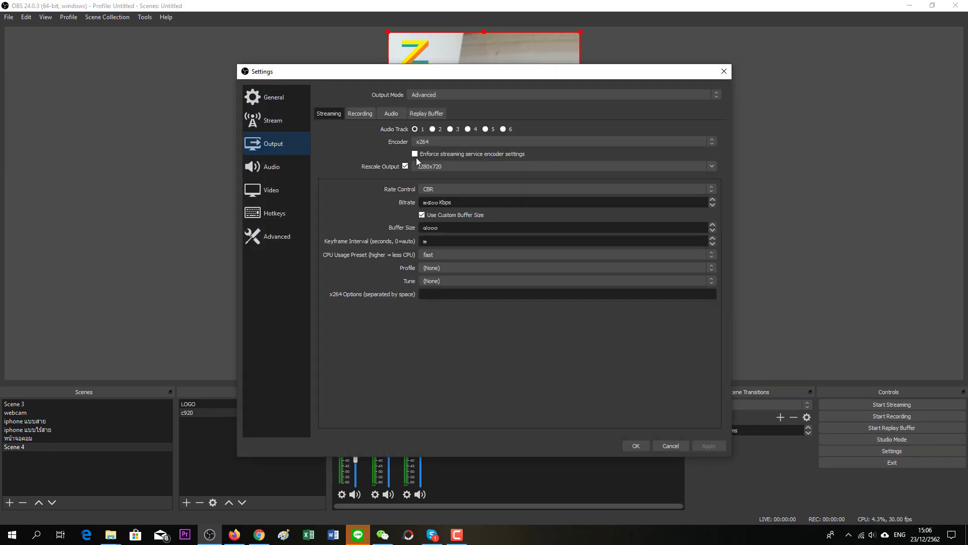
click(664, 446)
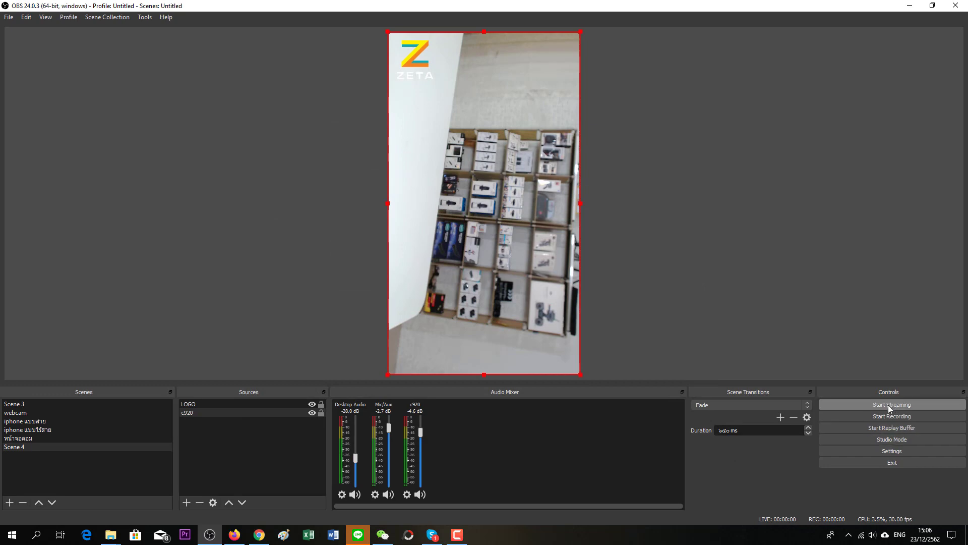
Test-stream the vertical canvas, inspect the preview's proportions on the Facebook live page in Firefox, and stop the stream in OBS.
click(259, 534)
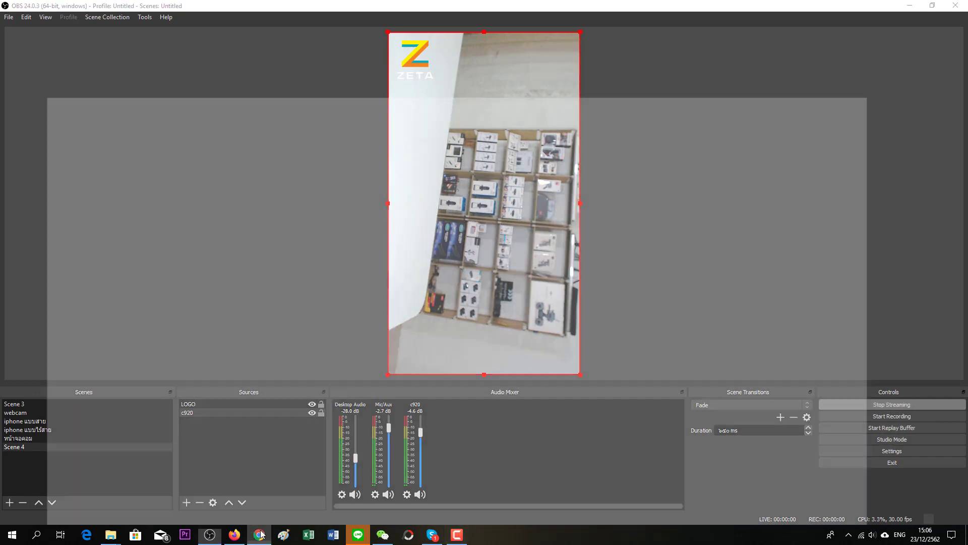
click(235, 534)
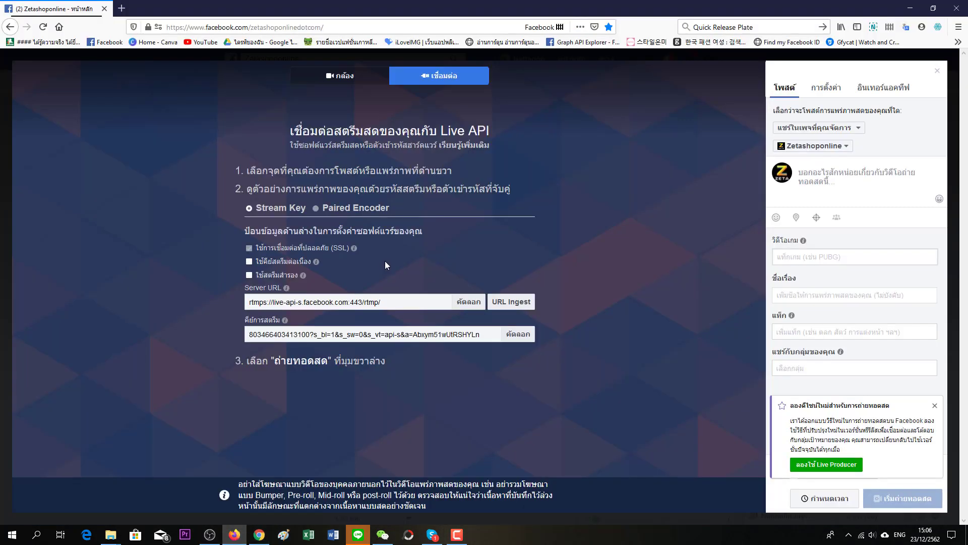
click(209, 534)
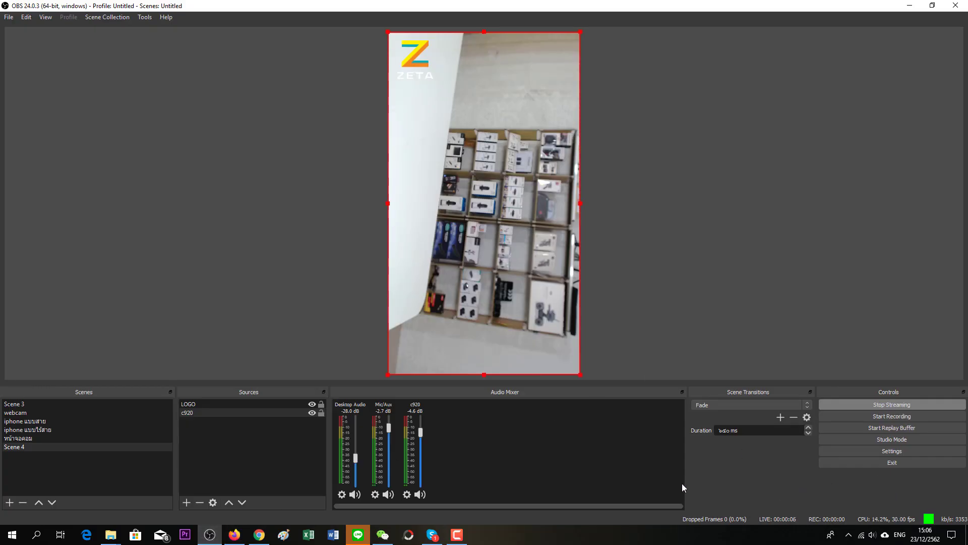
click(235, 534)
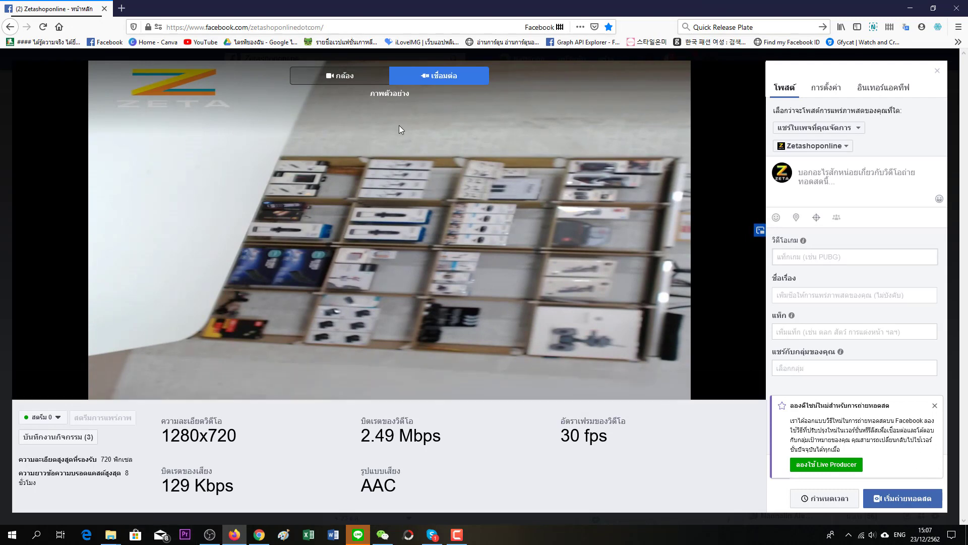
click(210, 534)
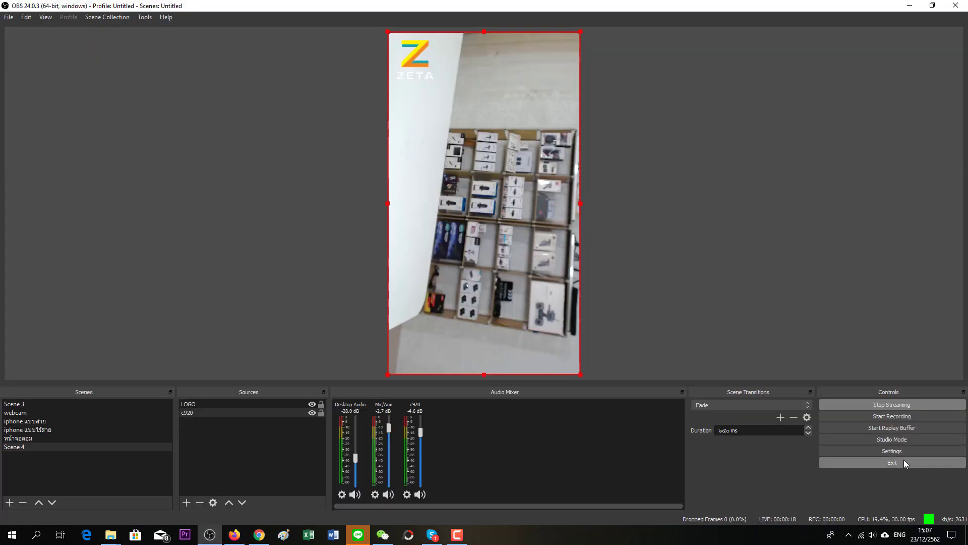
click(897, 404)
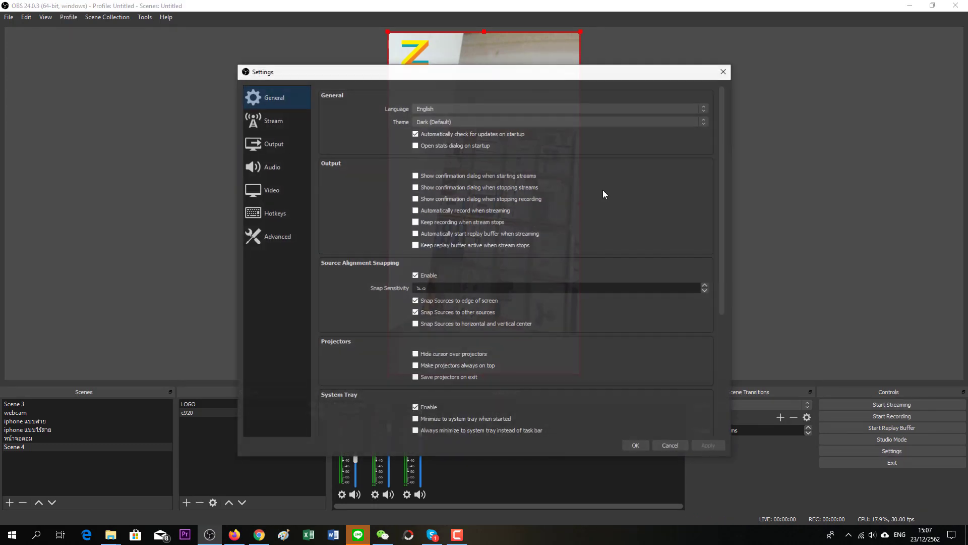
Edit the streaming output's rescale resolution in the output settings, apply it, and close the settings.
click(255, 142)
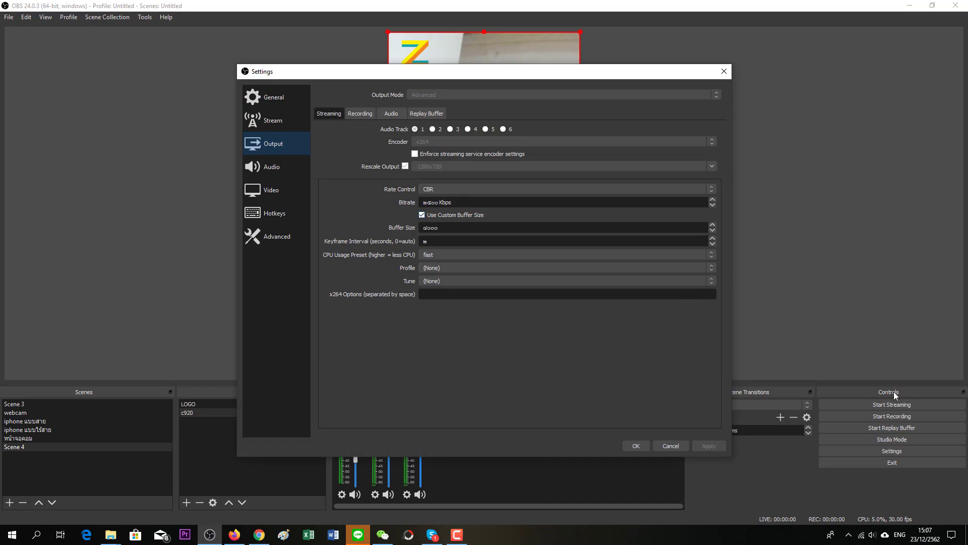
click(672, 446)
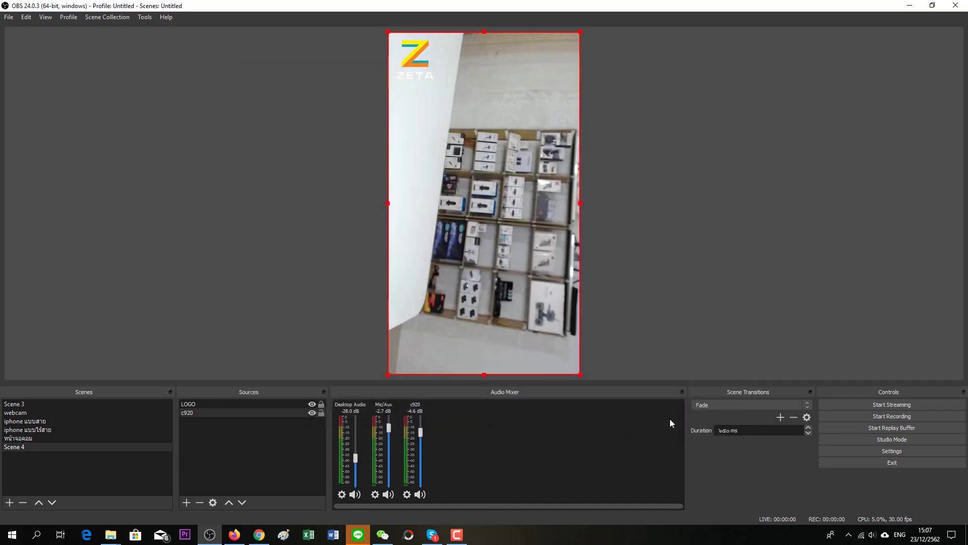
click(878, 450)
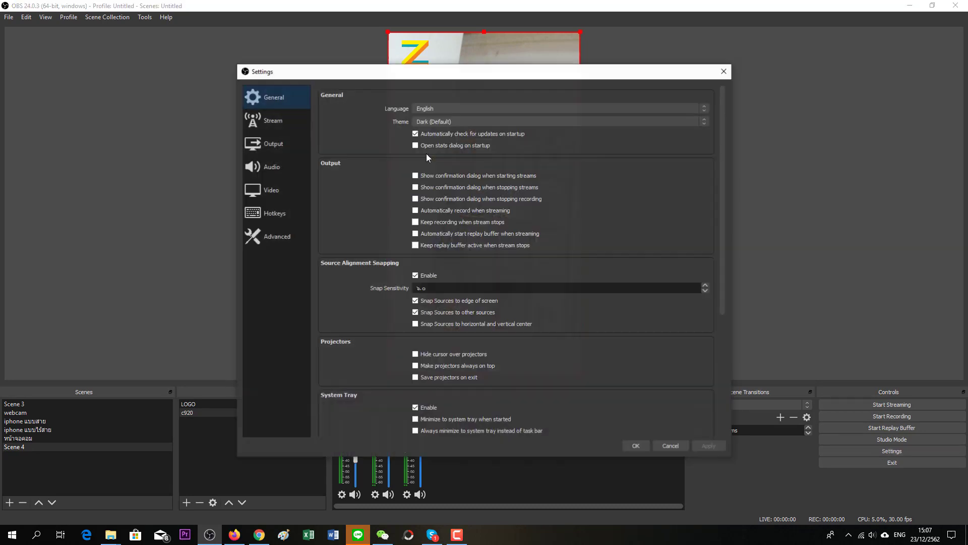
click(273, 149)
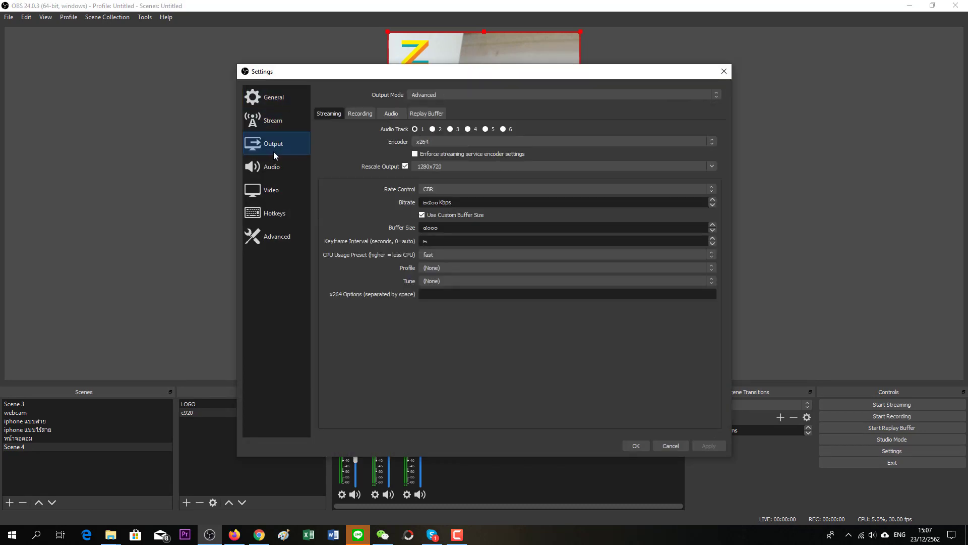
double_click(446, 166)
click(706, 446)
click(641, 446)
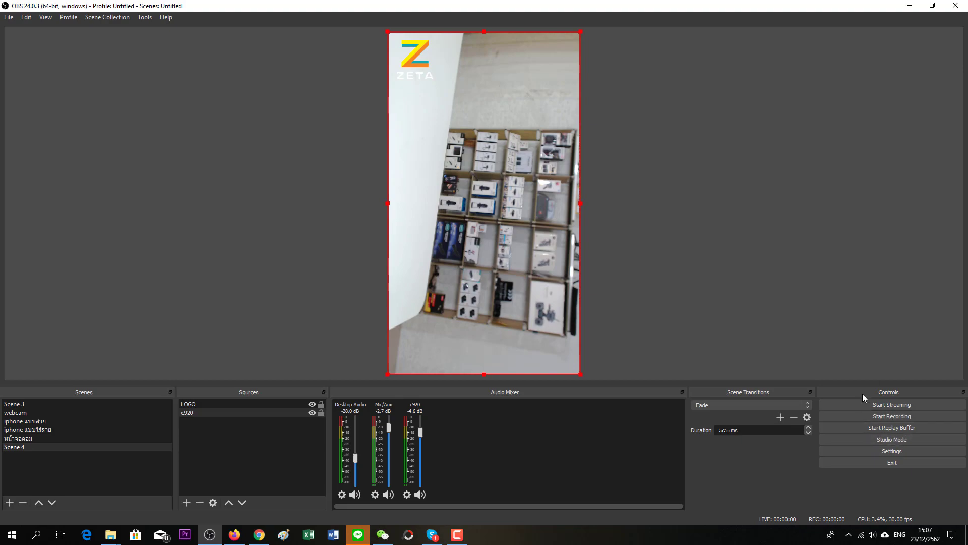
Switch to the Facebook live page in Firefox, view its broadcast settings, and open the new Live Producer.
click(262, 536)
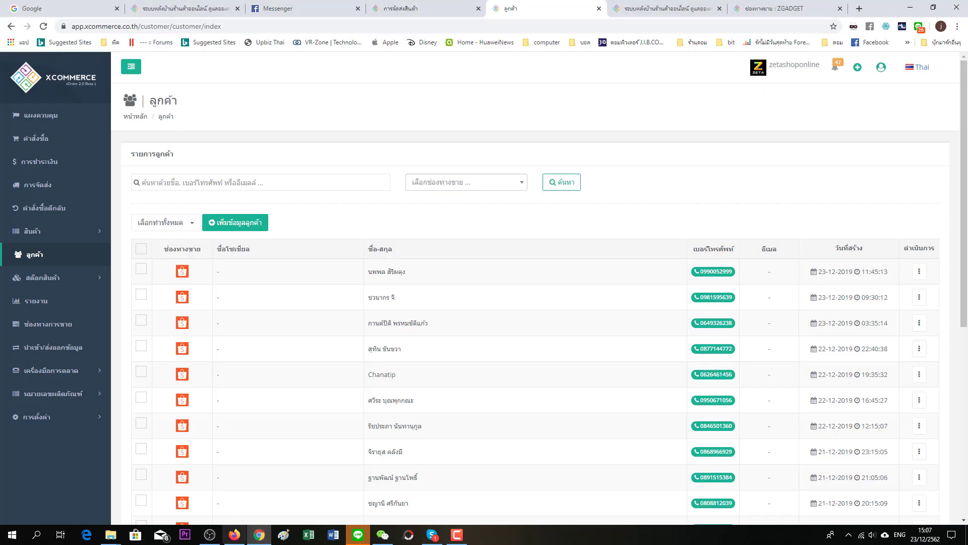
click(234, 535)
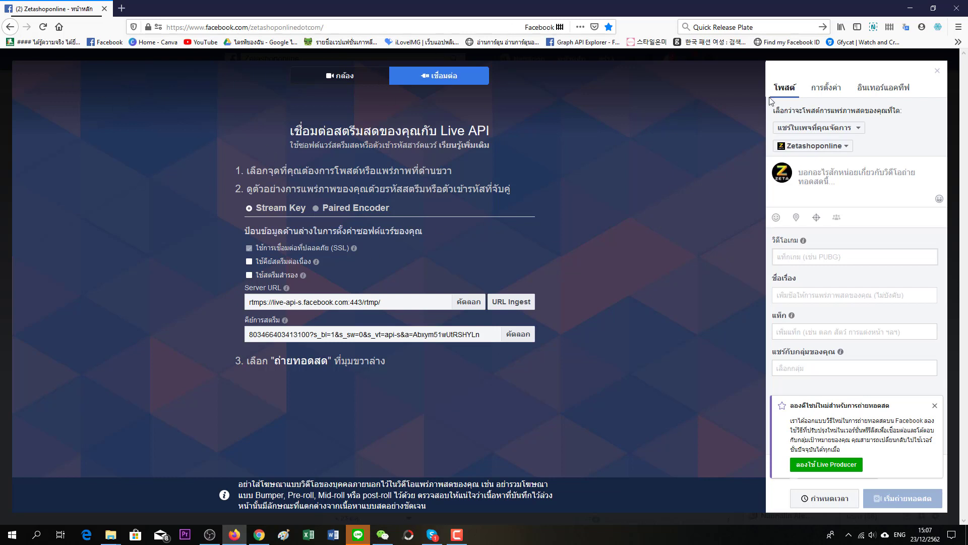
click(823, 91)
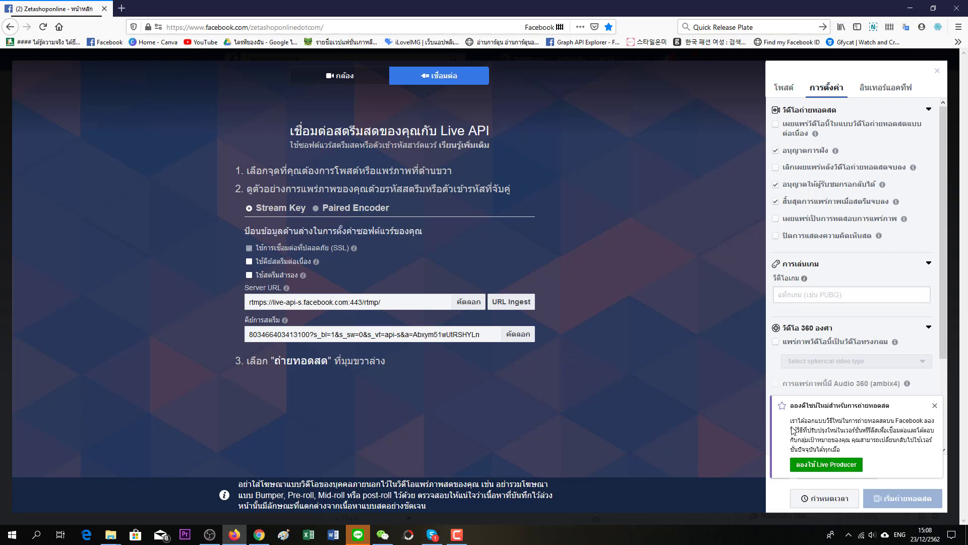
click(825, 465)
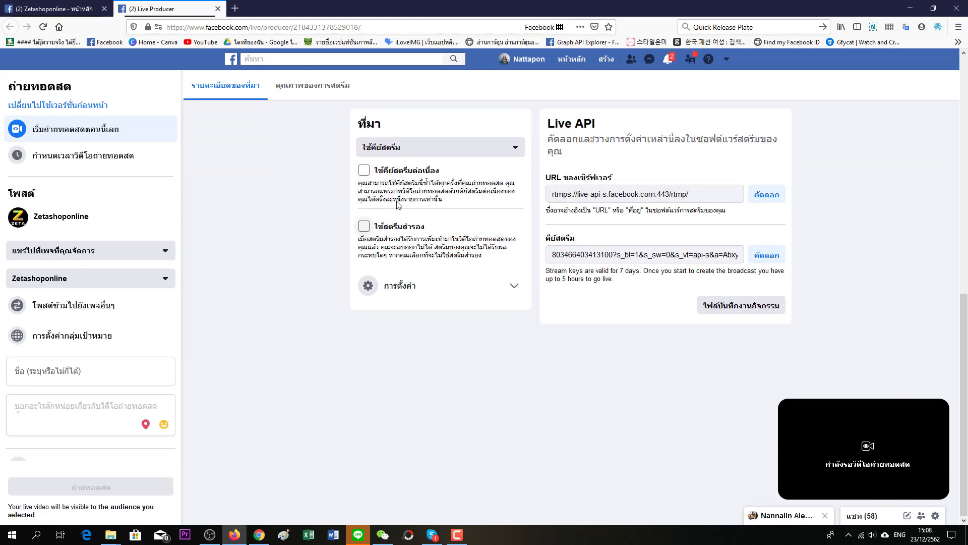
Compare the one-time and persistent stream key options, then enable the persistent stream key for the broadcast.
click(375, 174)
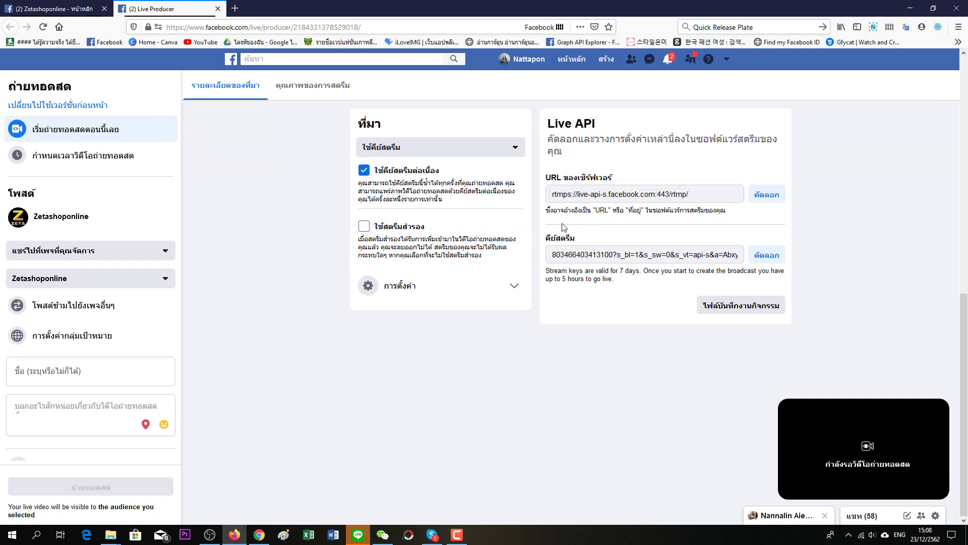
click(375, 174)
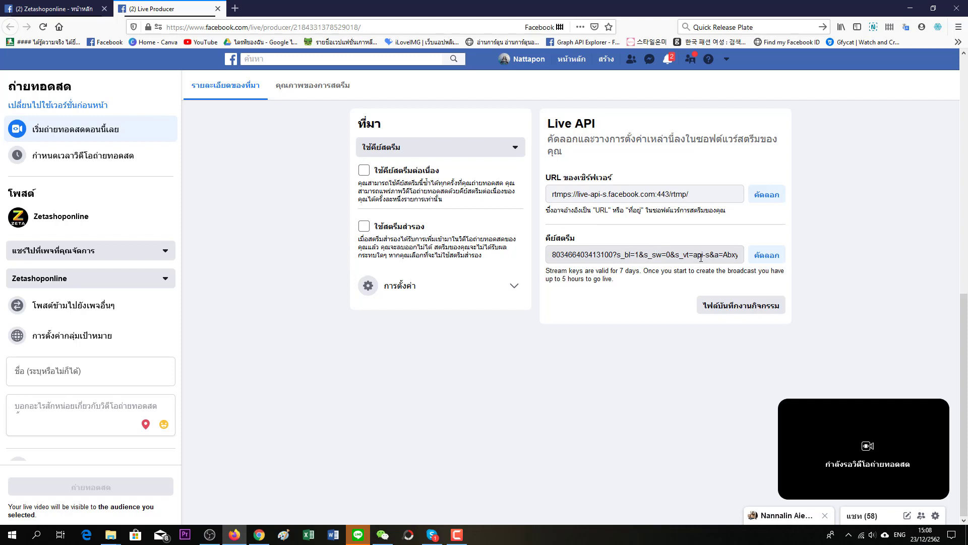
click(765, 255)
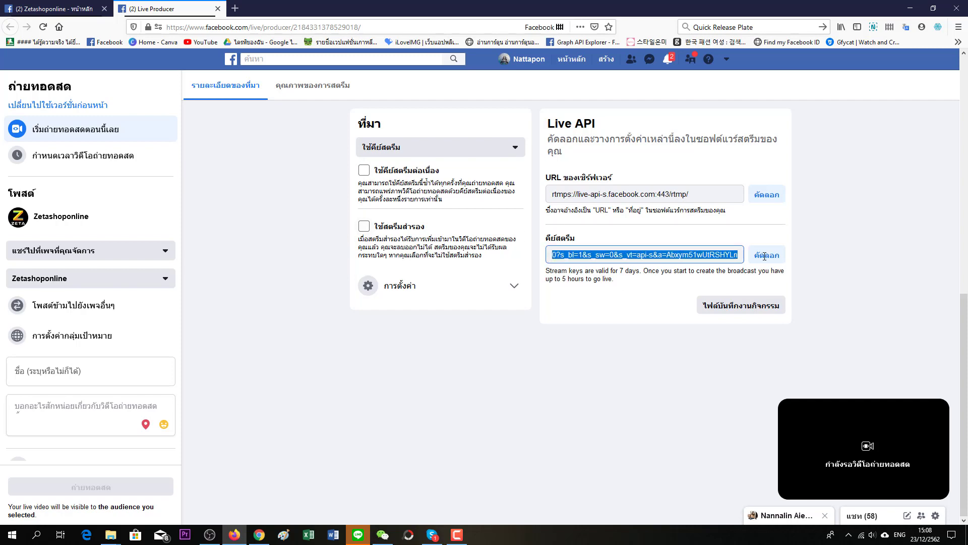
click(364, 171)
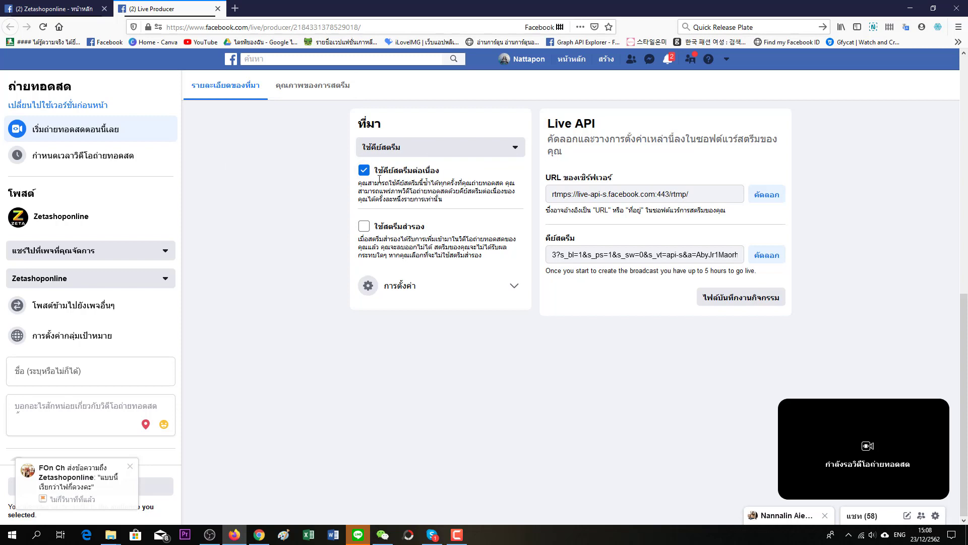
Look through the pages available for crossposting the live video and close the list without selecting any.
click(104, 312)
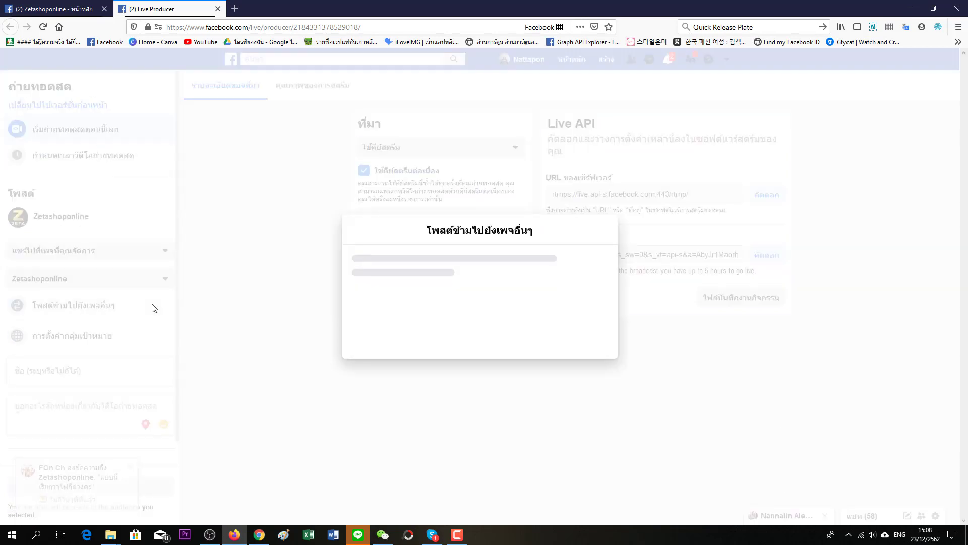
scroll(454, 237, down, 5)
scroll(477, 259, up, 4)
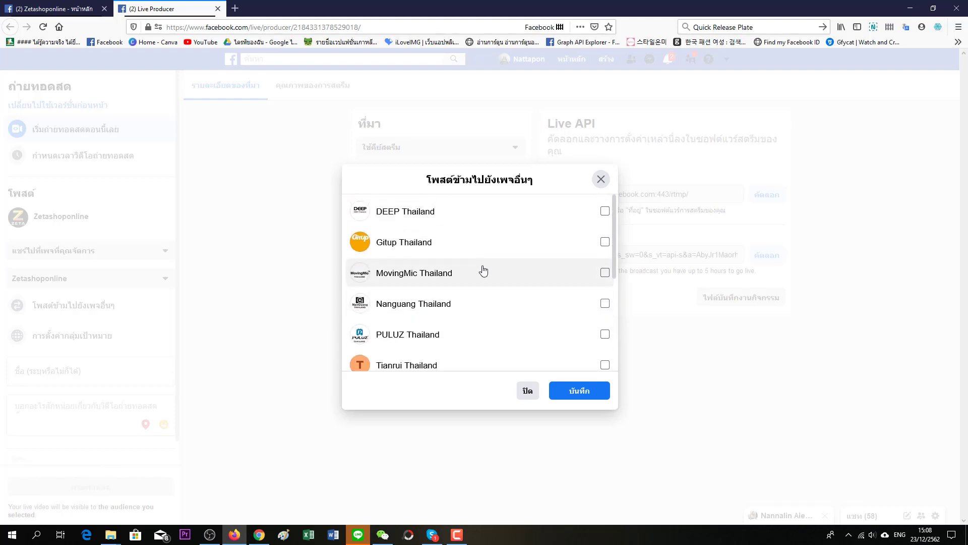
click(600, 180)
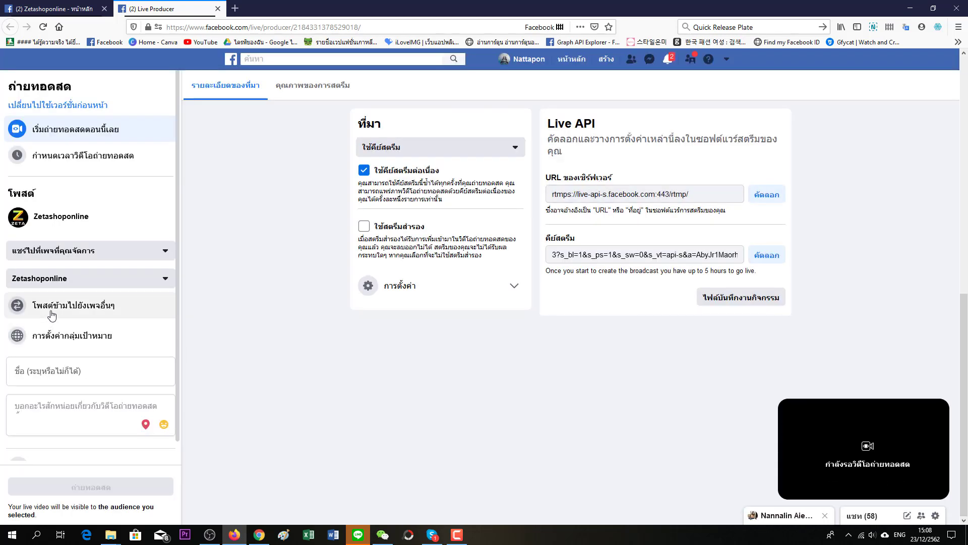
click(96, 313)
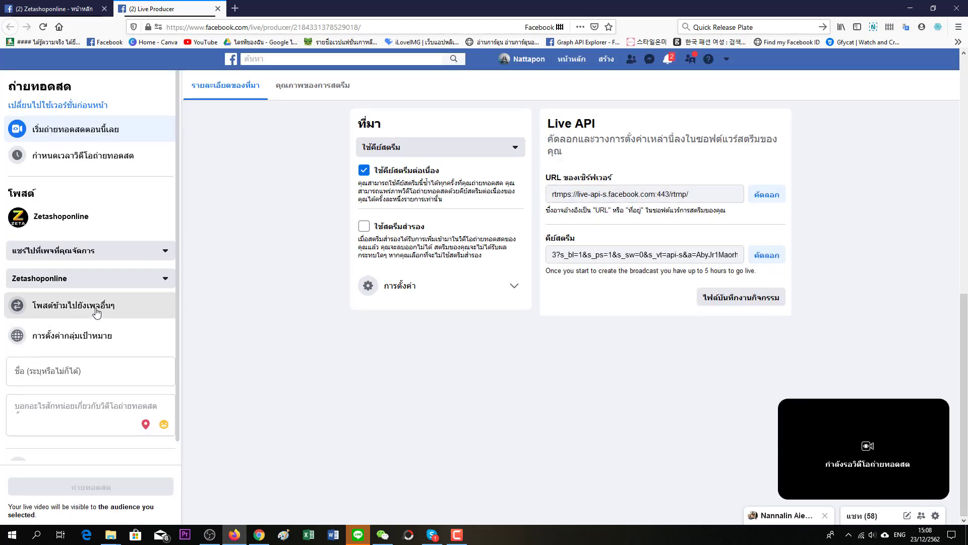
scroll(437, 269, down, 1)
scroll(436, 270, down, 5)
click(600, 180)
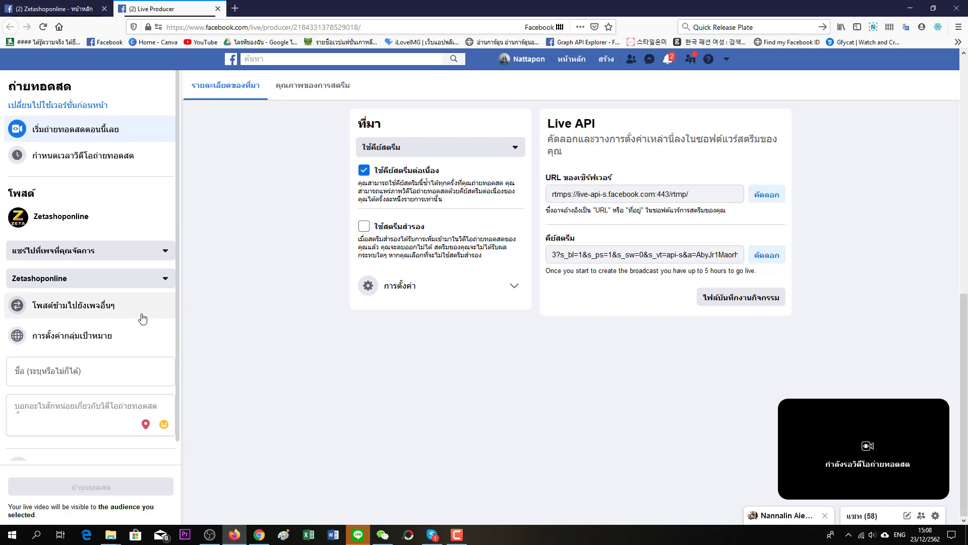
Expand the source settings and enable live broadcasting for longer than 8 hours.
click(486, 294)
scroll(404, 263, down, 3)
scroll(323, 226, up, 3)
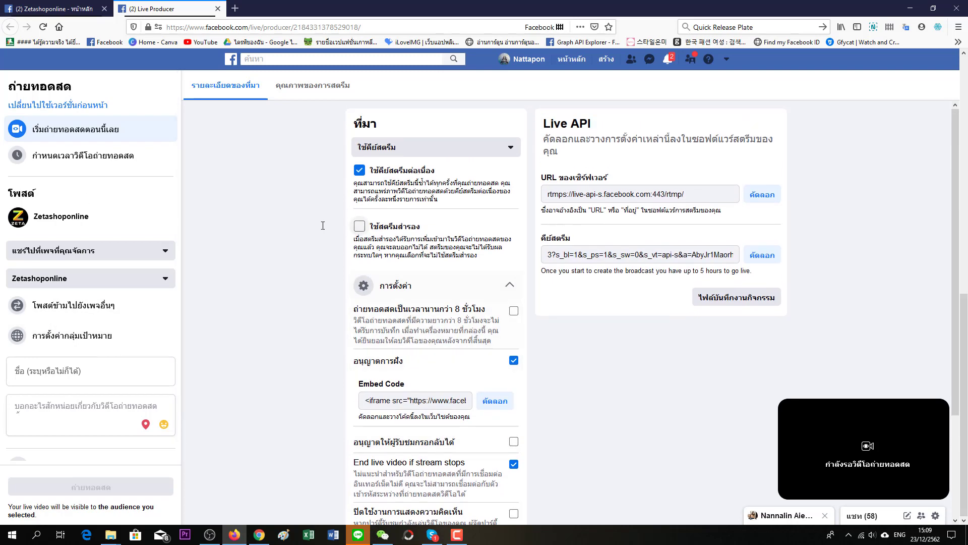
click(513, 311)
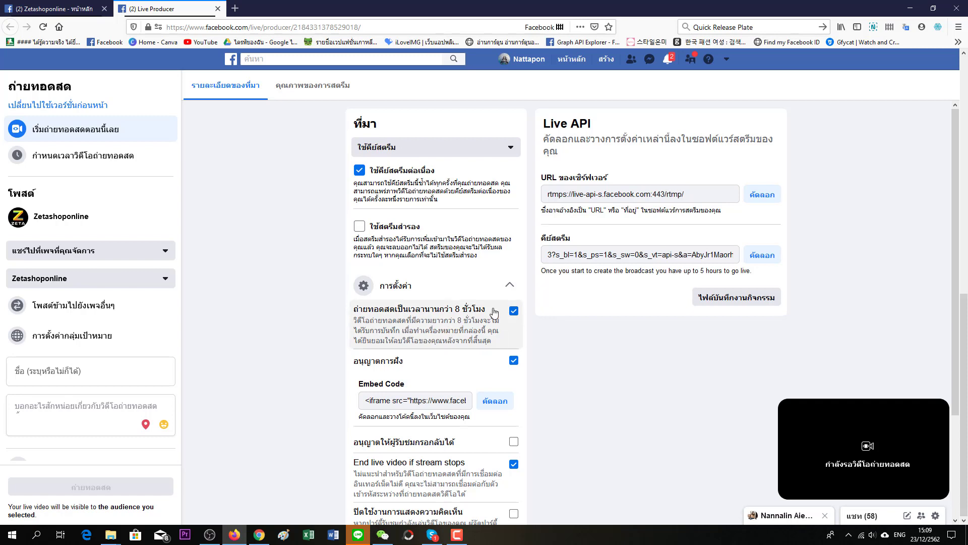
Examine the embedding option and select the text of its embed code, then clear the selection.
scroll(494, 314, down, 2)
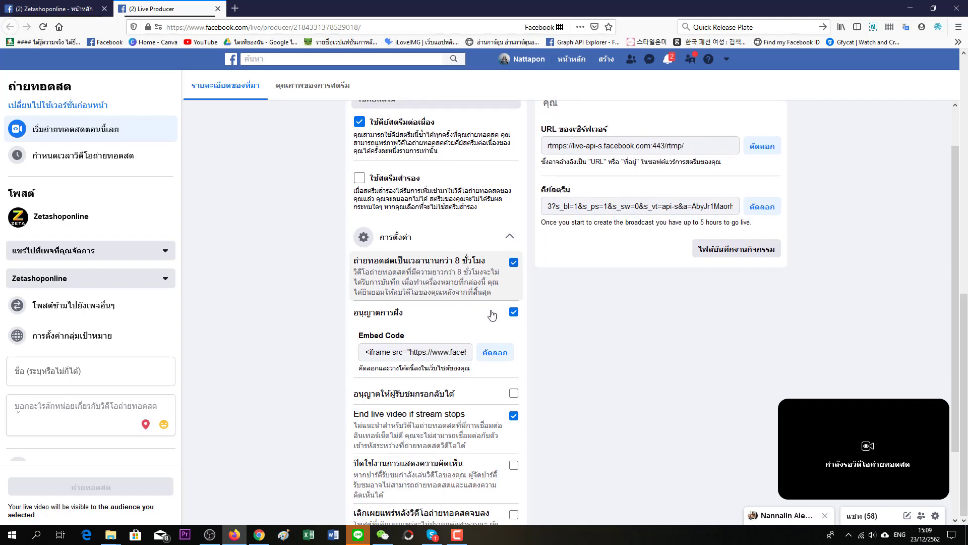
scroll(492, 315, down, 2)
triple_click(401, 305)
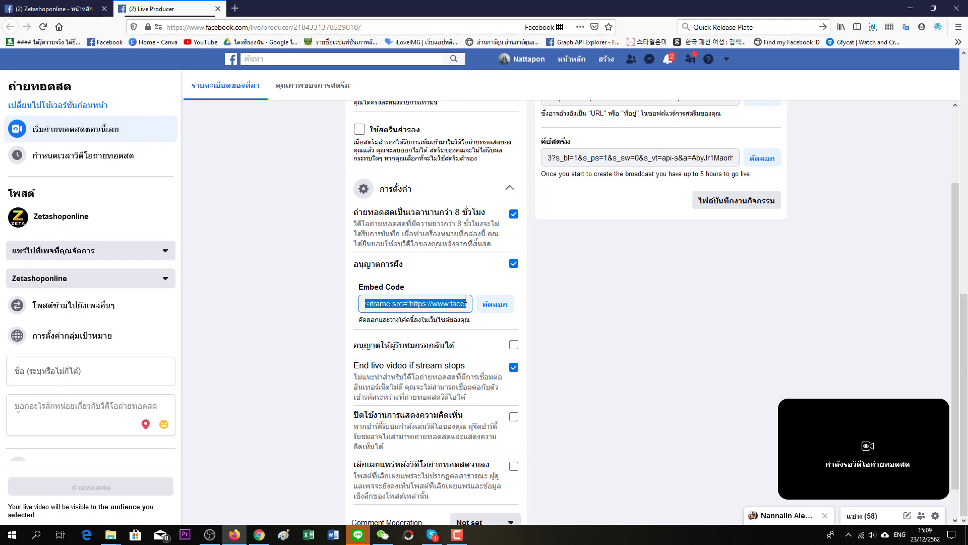
double_click(440, 304)
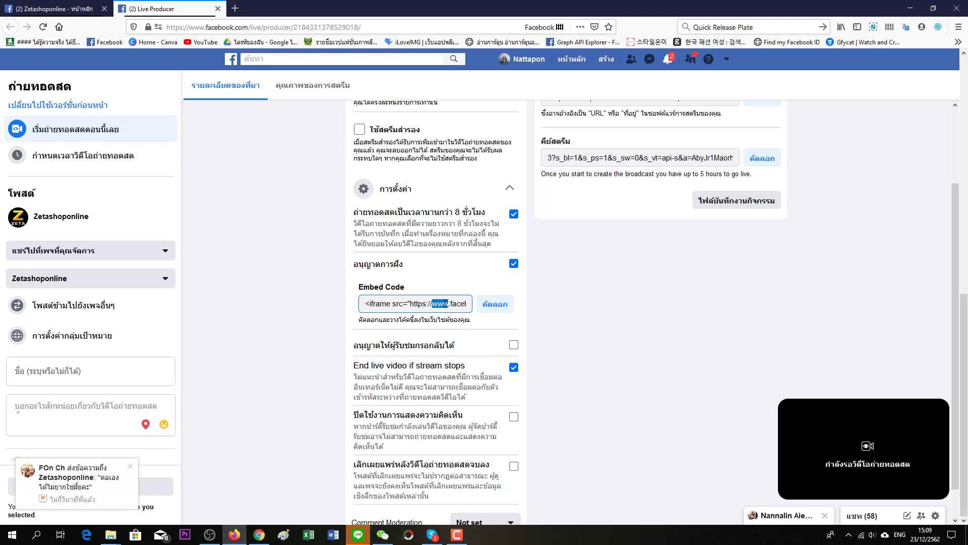
click(446, 303)
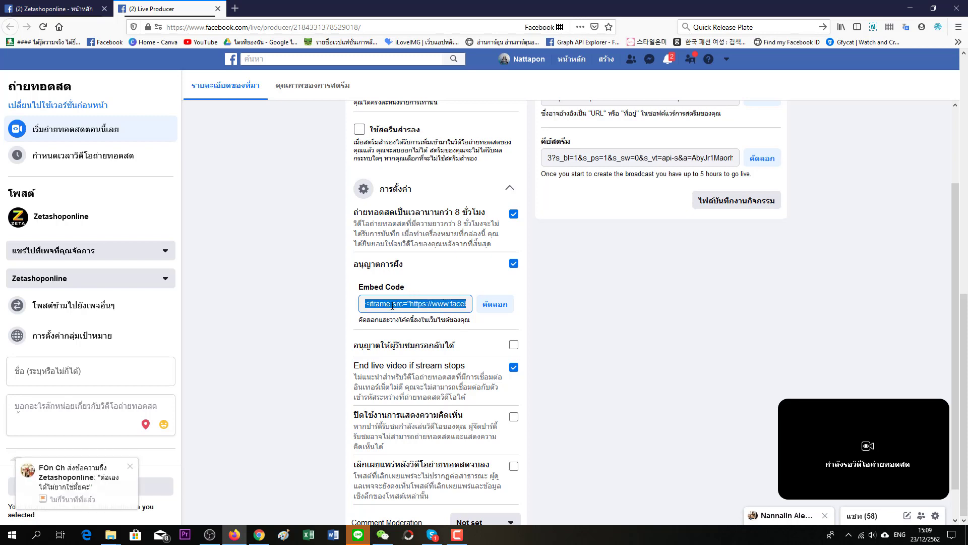
click(557, 341)
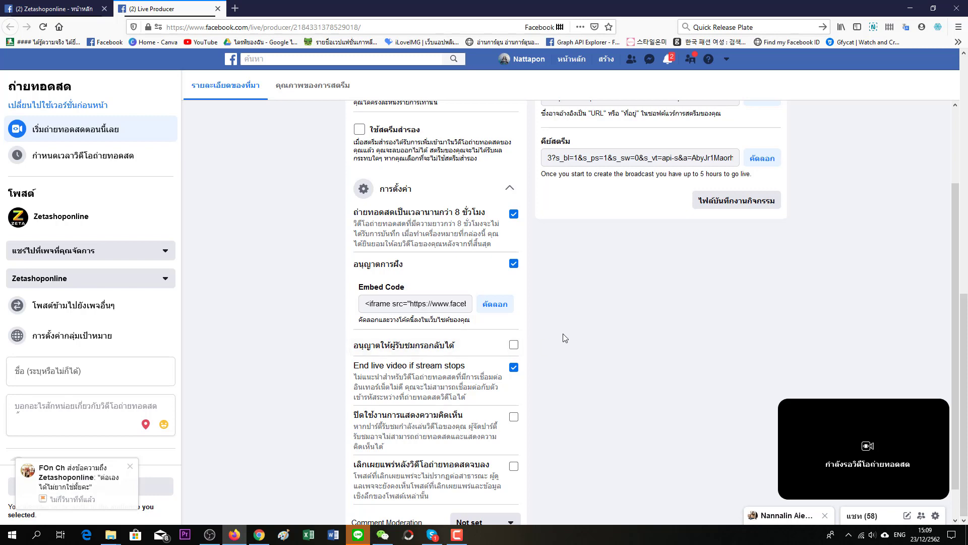
Review the available Comment Moderation modes and leave the list without choosing one.
scroll(565, 338, down, 1)
click(494, 489)
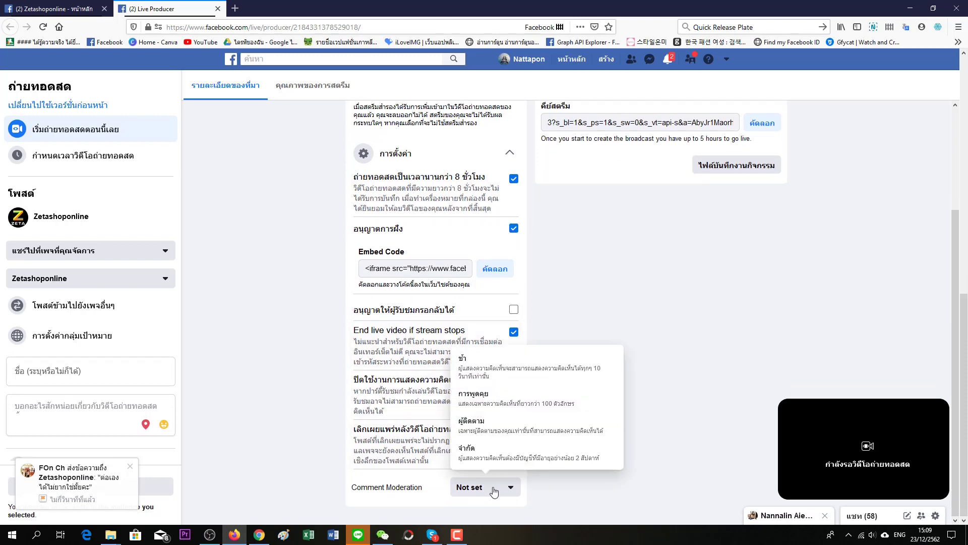
click(633, 304)
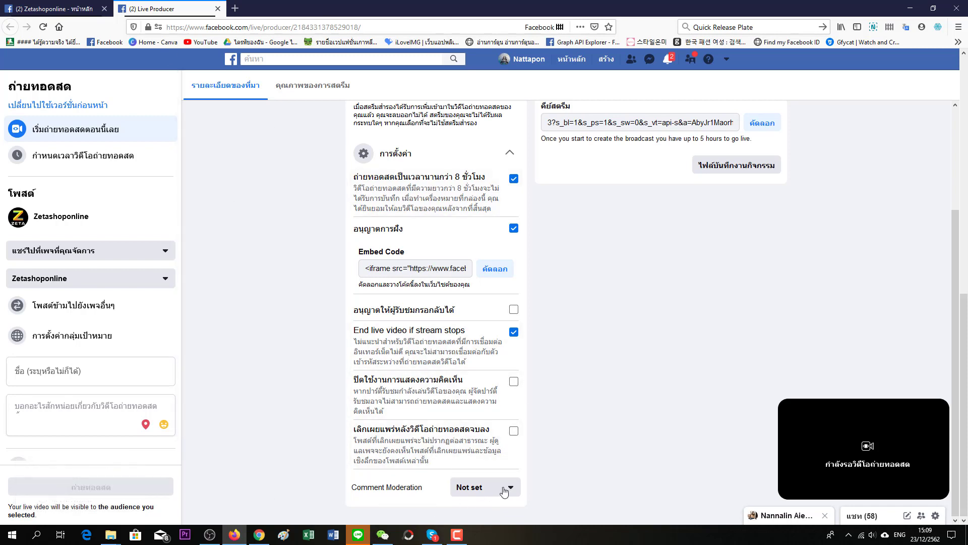
click(504, 491)
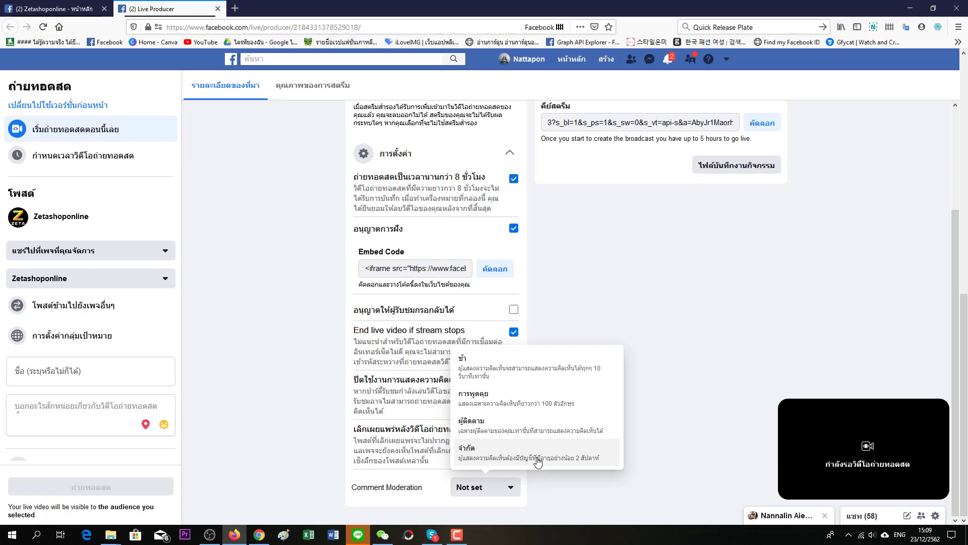
click(505, 491)
click(505, 492)
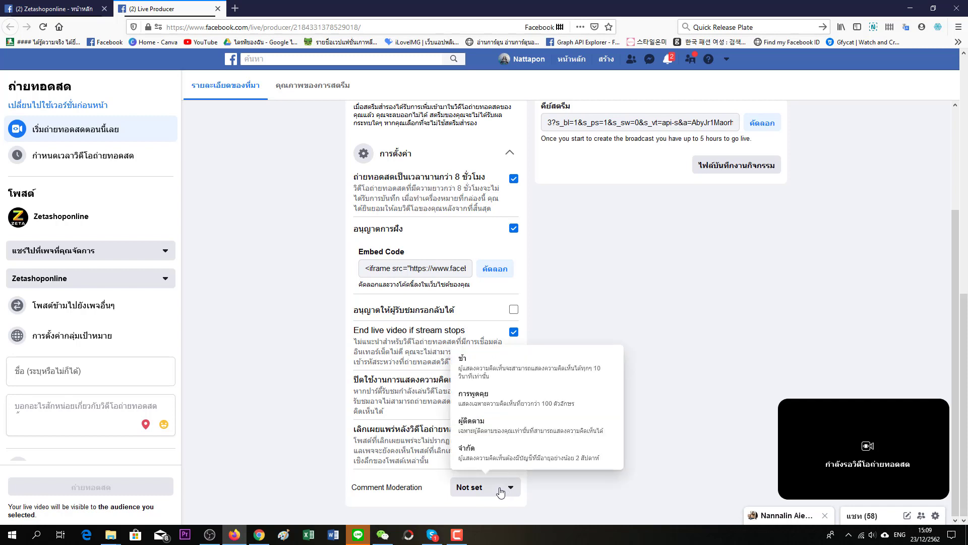
click(605, 487)
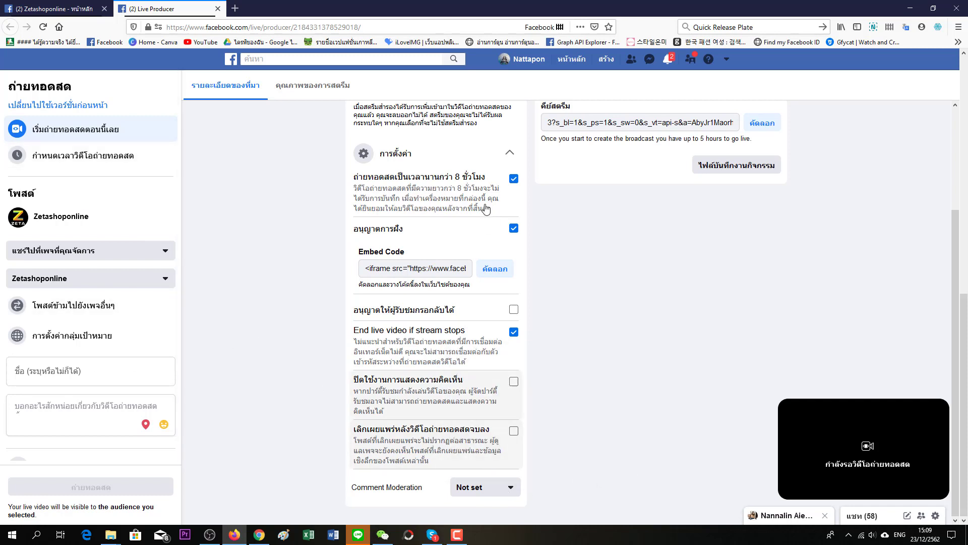
Check the option for scheduling the live video, then return to going live now.
scroll(489, 279, up, 3)
scroll(505, 283, down, 3)
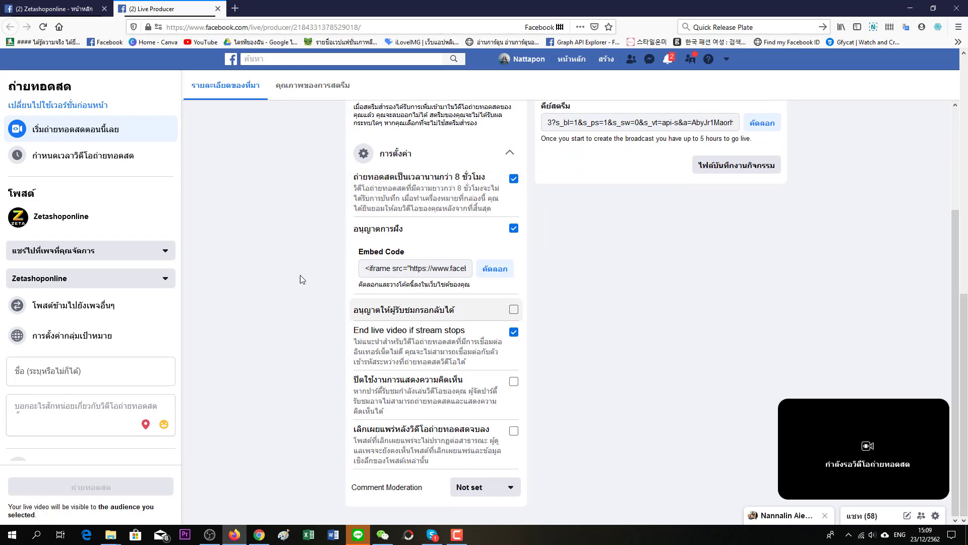
scroll(126, 379, down, 1)
scroll(101, 413, up, 1)
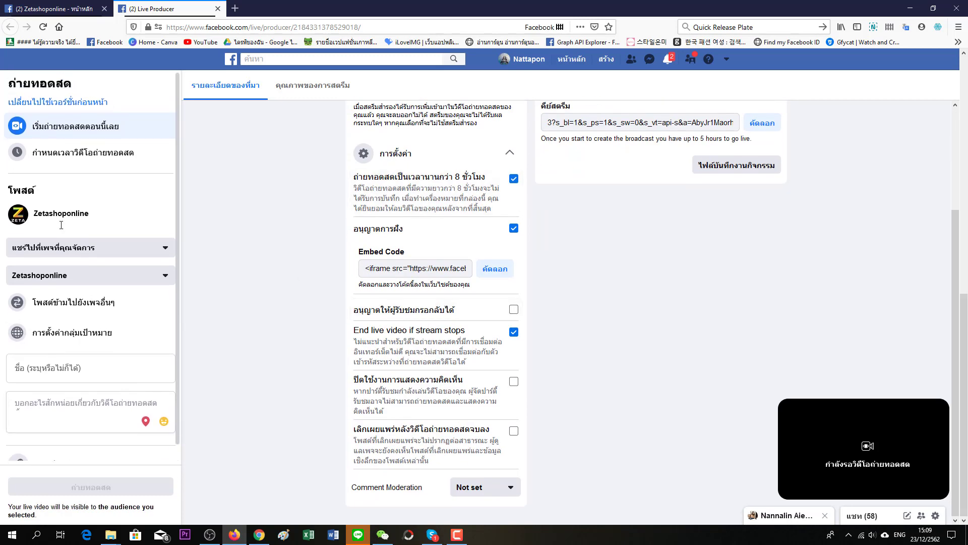
click(75, 154)
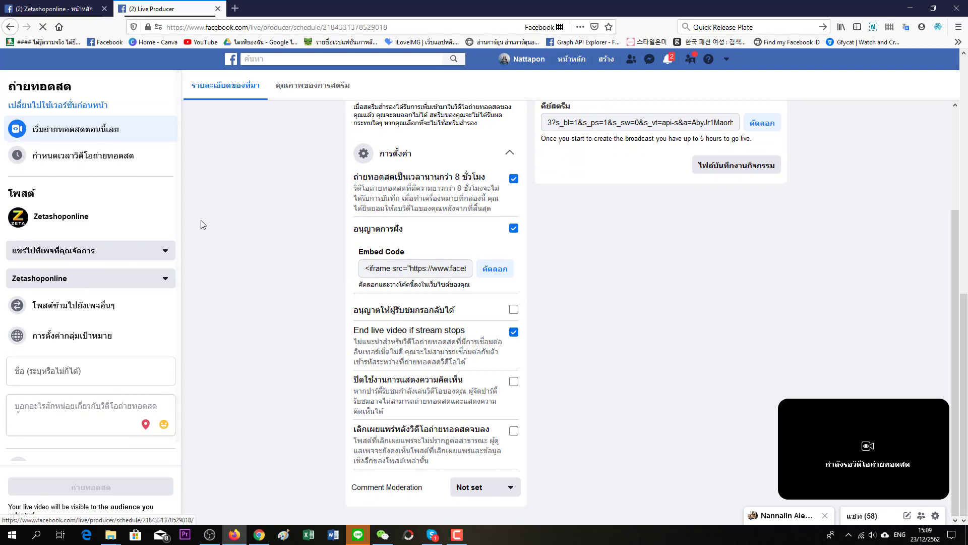
click(75, 130)
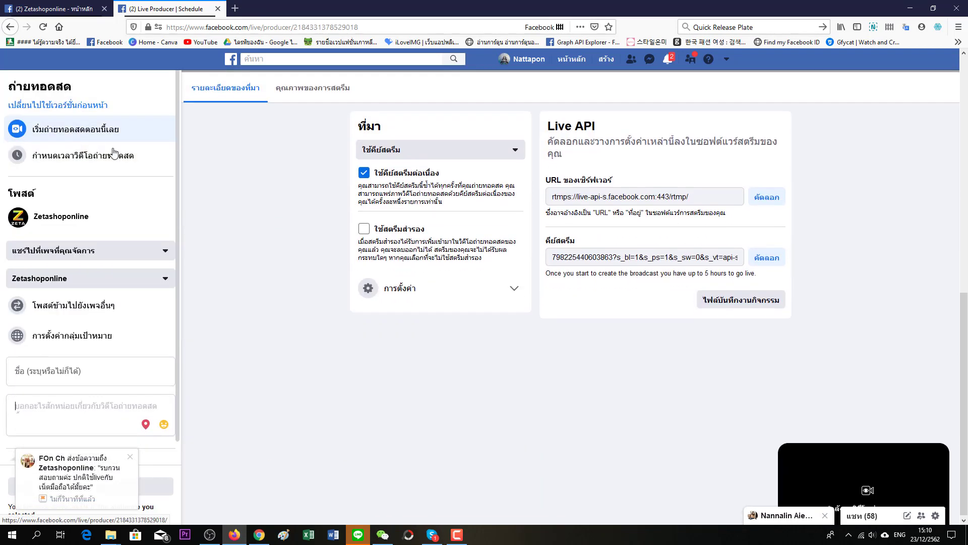
Review the minimum-age choices in the broadcast's audience settings and leave without choosing another.
scroll(105, 337, down, 1)
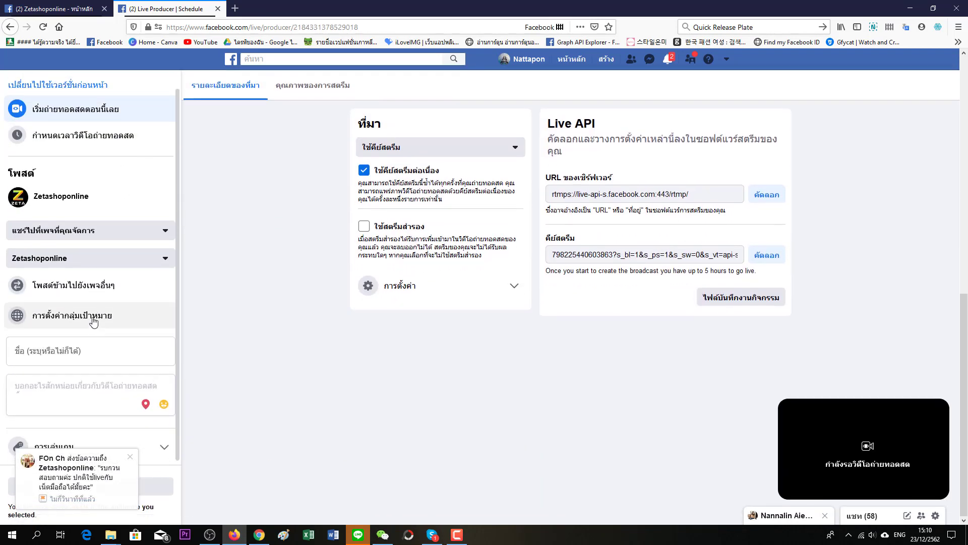
click(101, 317)
click(509, 255)
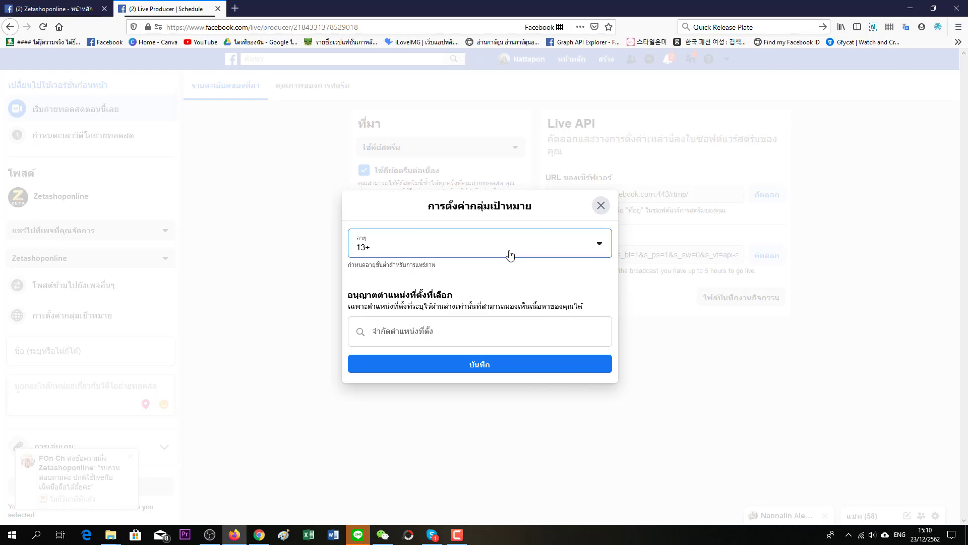
click(566, 245)
click(566, 247)
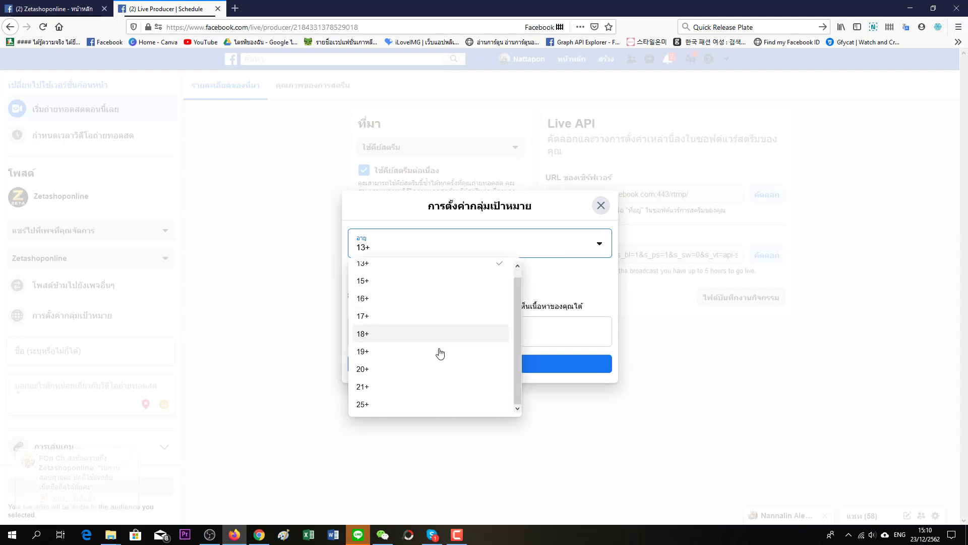
click(302, 308)
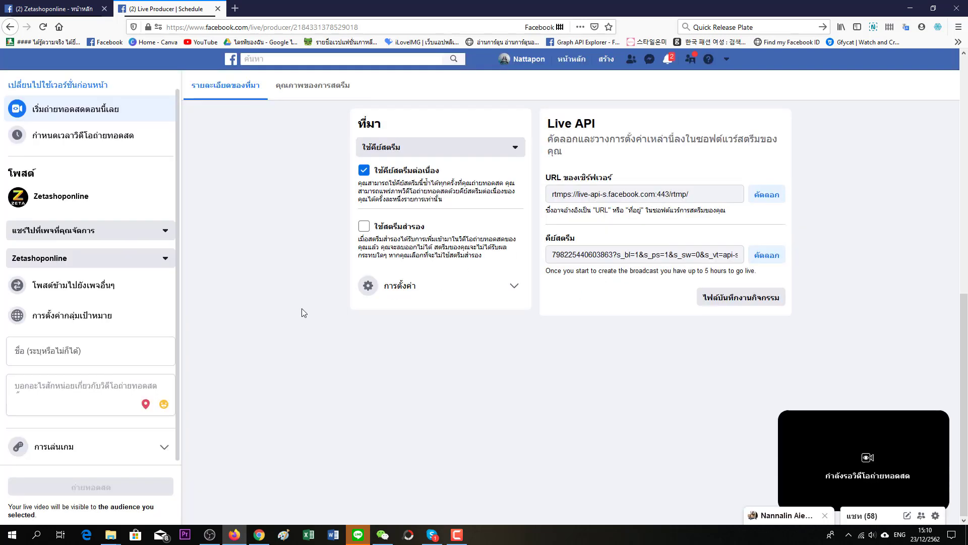
Try limiting the broadcast's audience location to กรุงเทพมหานคร in the audience settings and close them without saving.
click(71, 315)
click(428, 332)
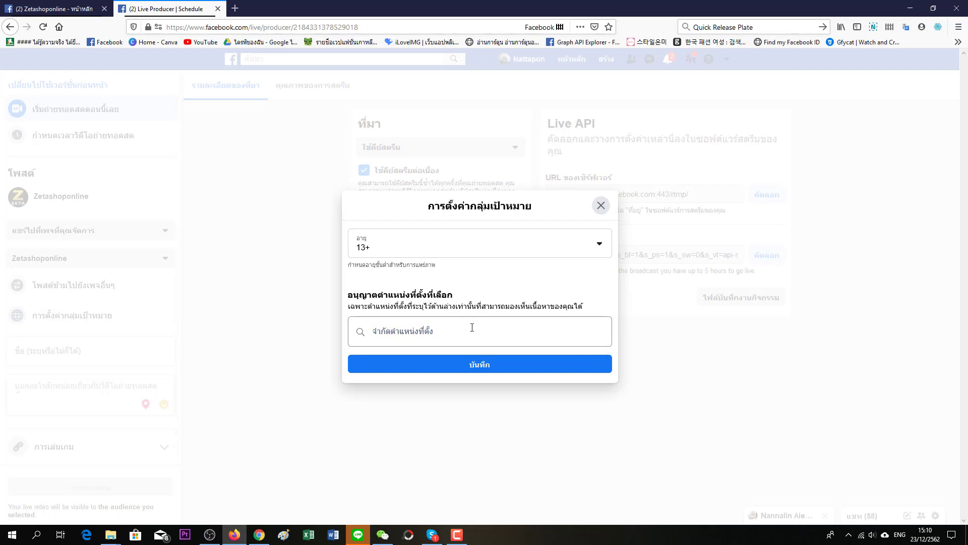
click(416, 332)
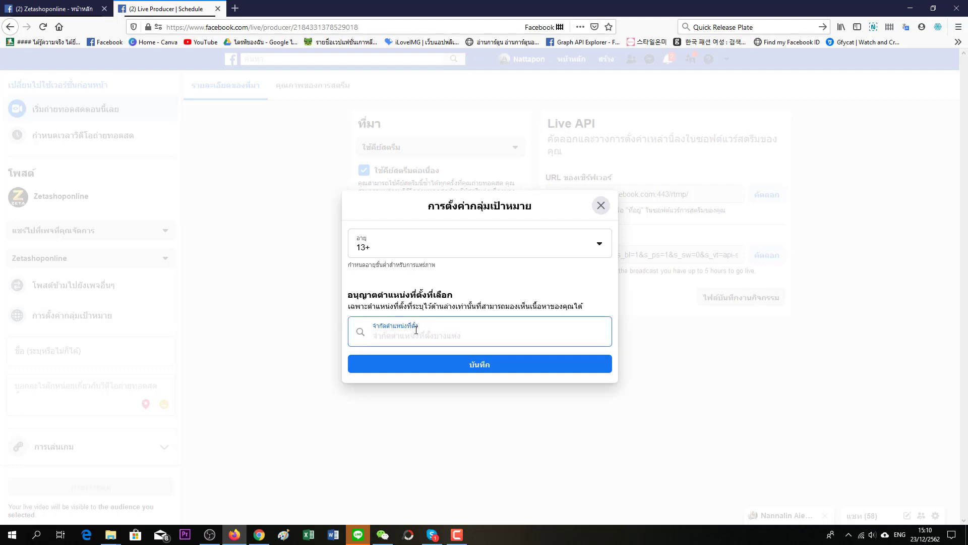
text(di6)
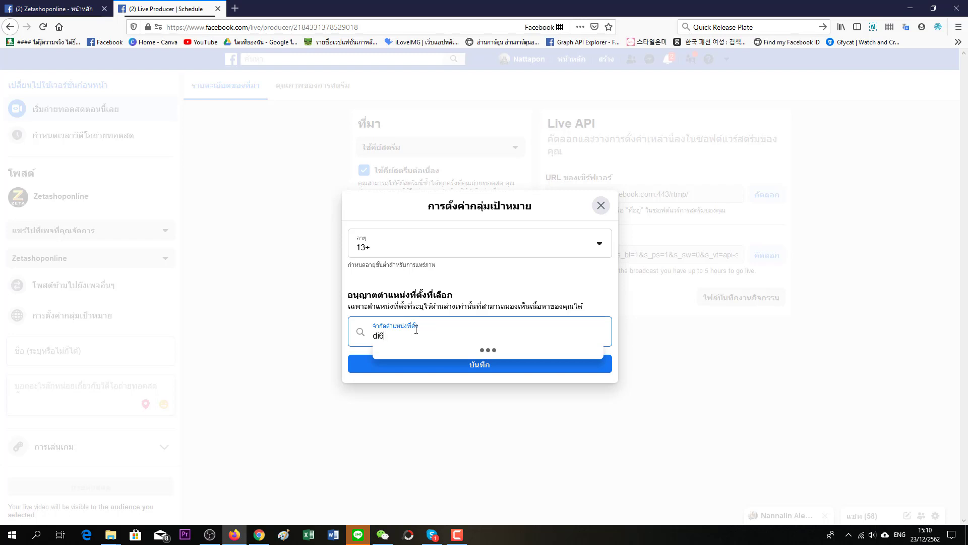
key(BackSpace)
key(BackSpace)
key(BackSpace)
text(กรุง)
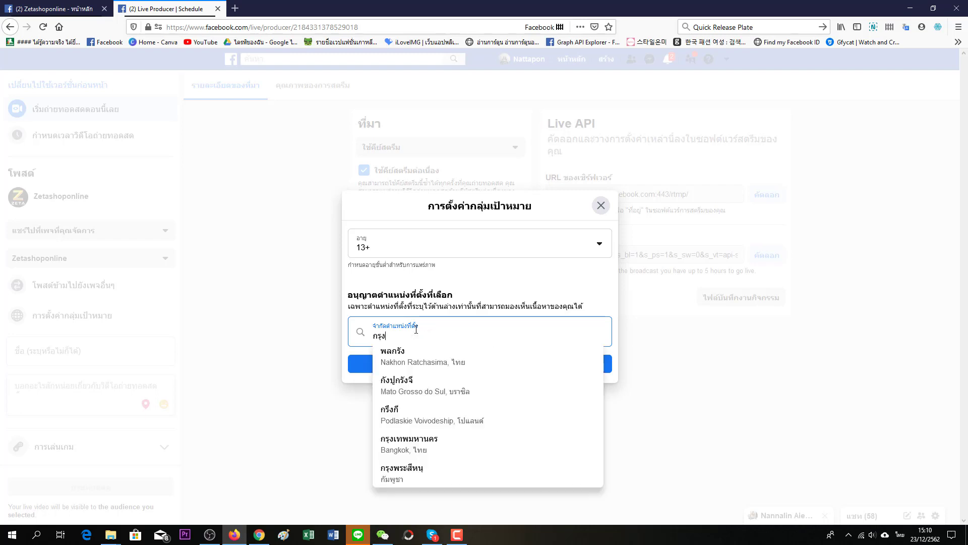
click(391, 435)
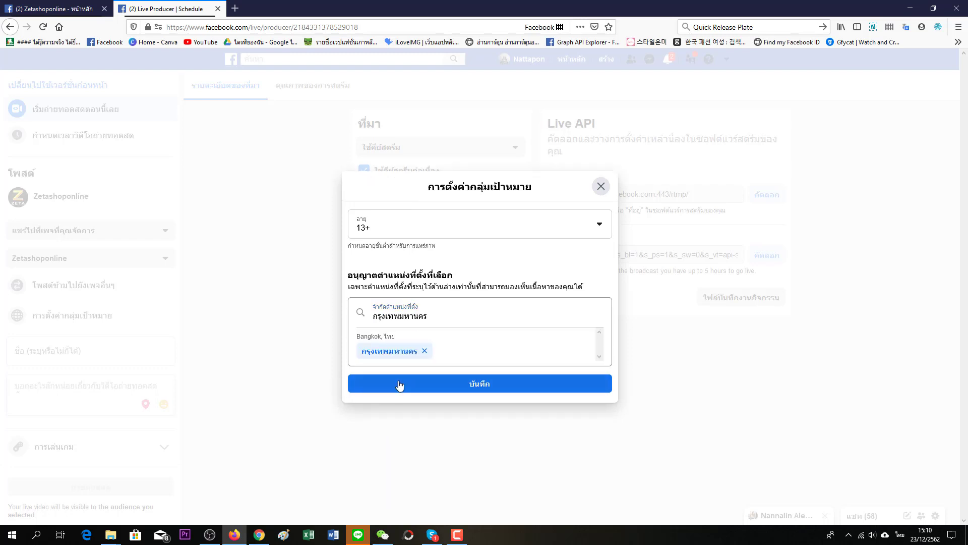
click(602, 186)
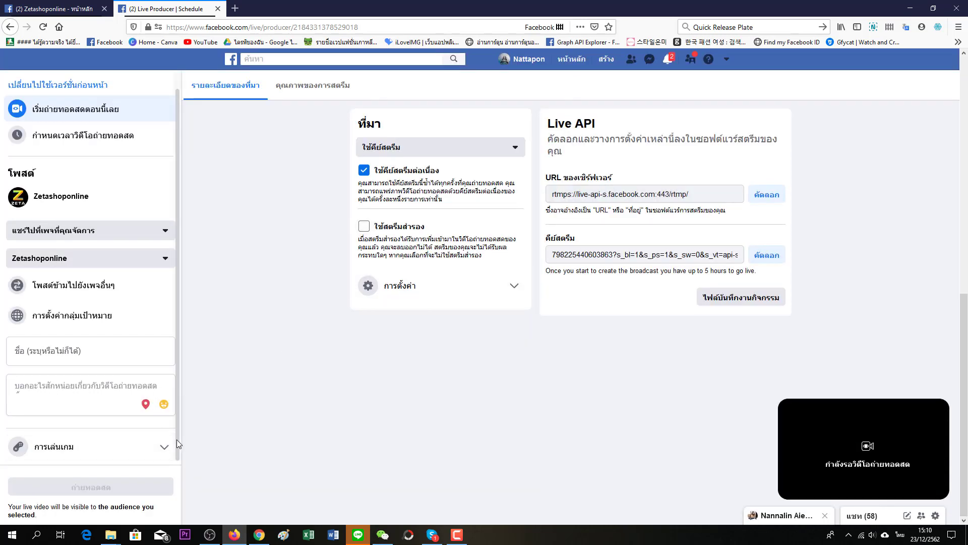
Expand the gaming section of the broadcast's post settings and open its game tag search.
click(157, 442)
scroll(162, 432, down, 4)
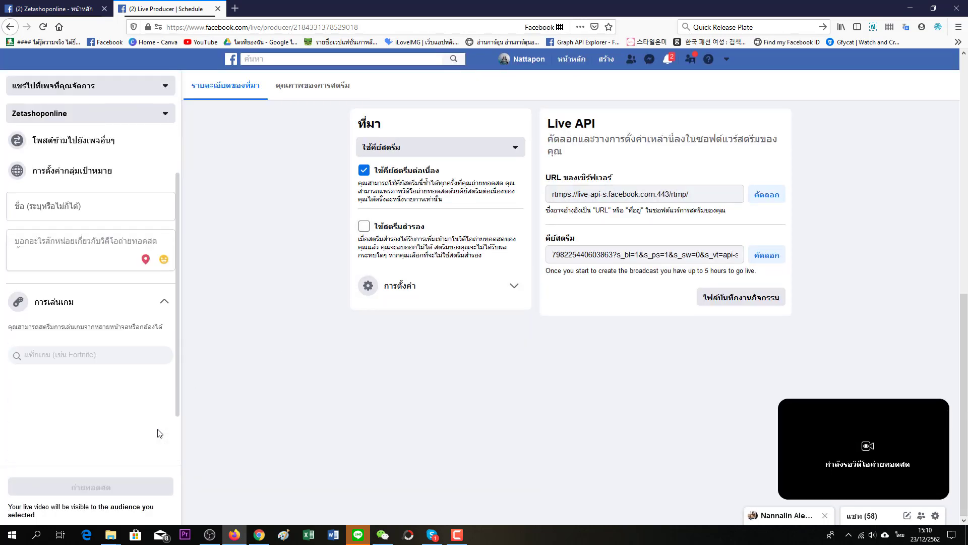
click(82, 308)
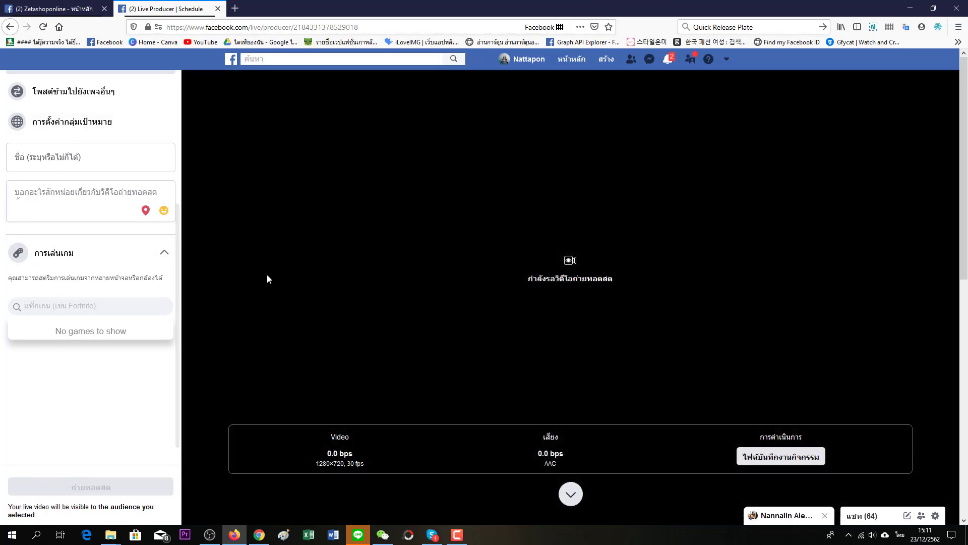
scroll(398, 295, down, 3)
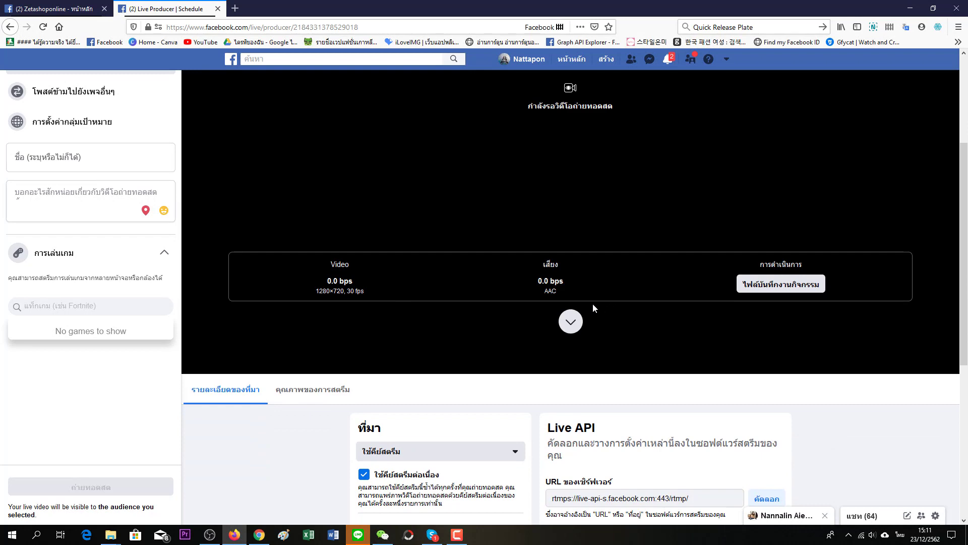
scroll(477, 331, down, 5)
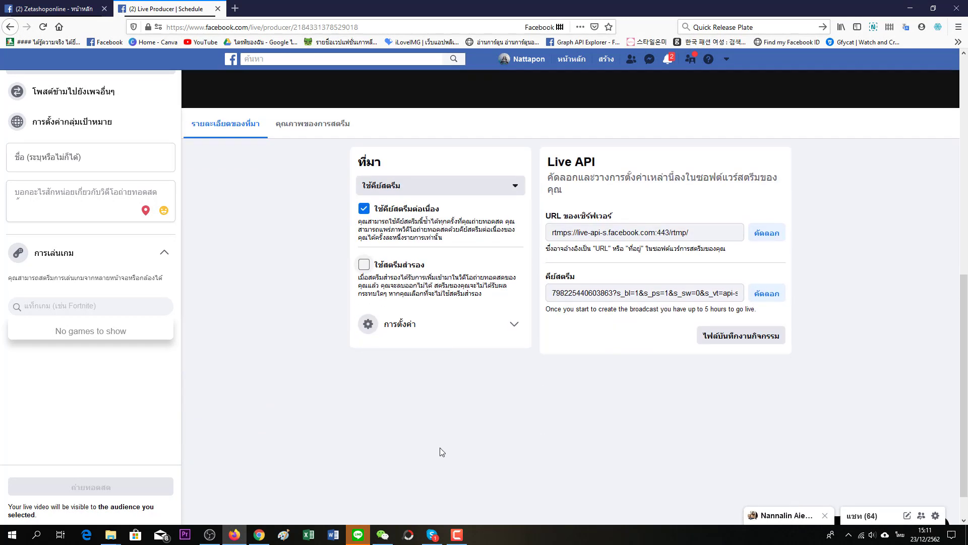
mouse_move(458, 537)
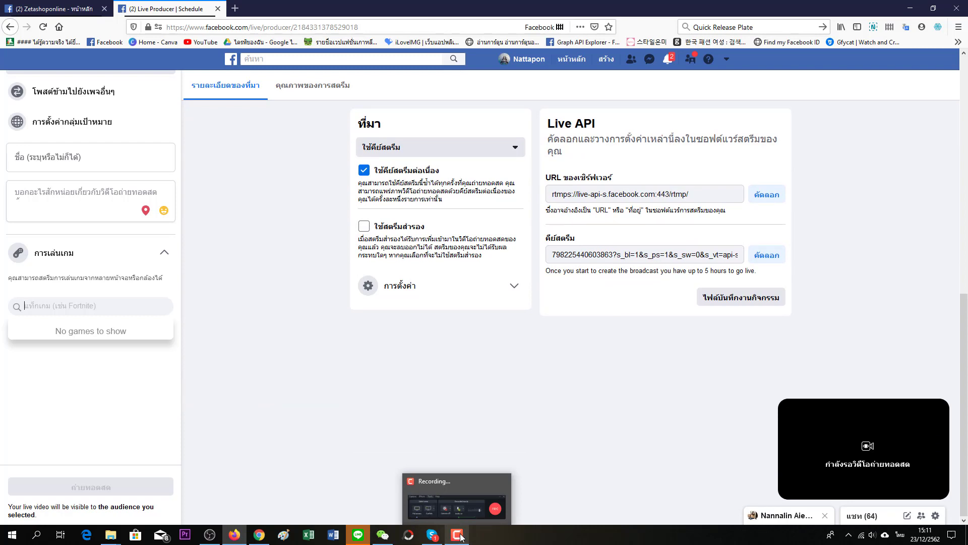
click(458, 536)
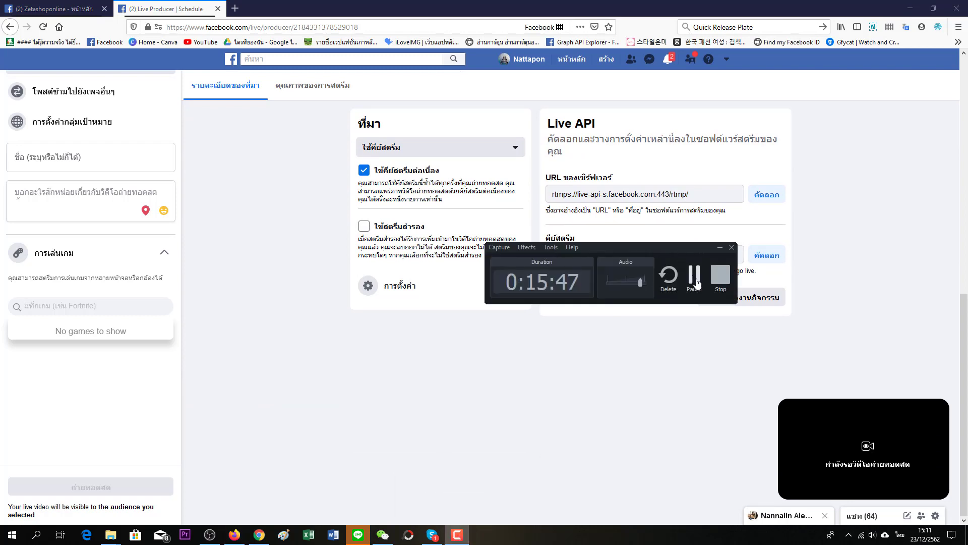